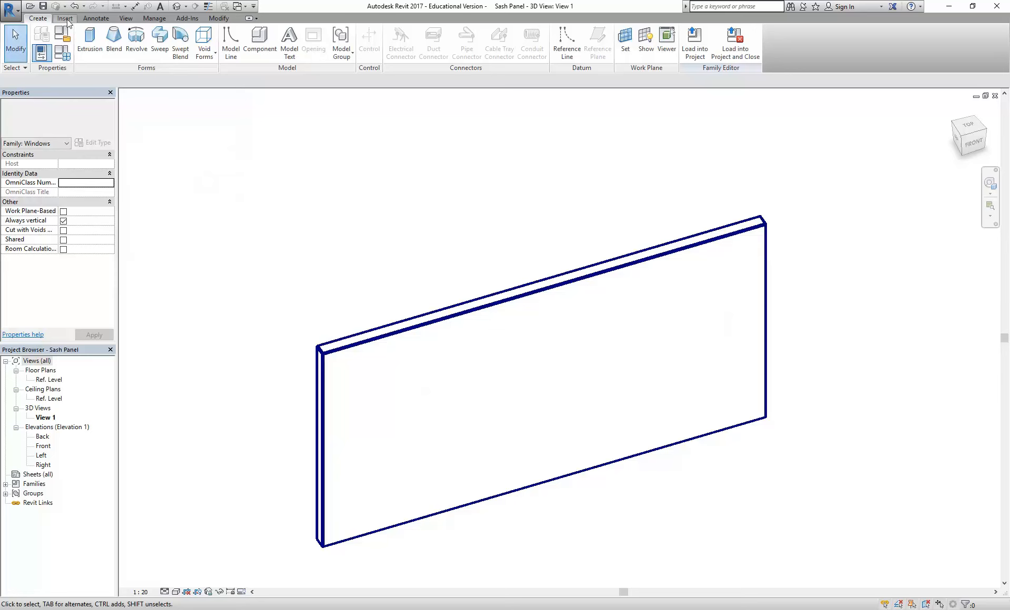
Undo the most recent edits in the Sash Panel family
click(75, 7)
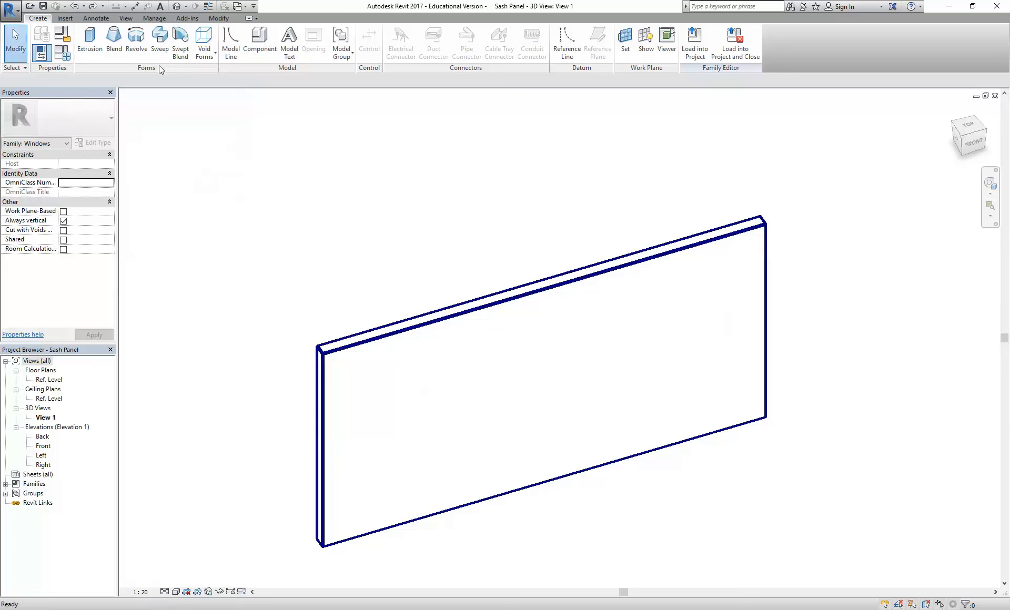
click(76, 7)
click(76, 7)
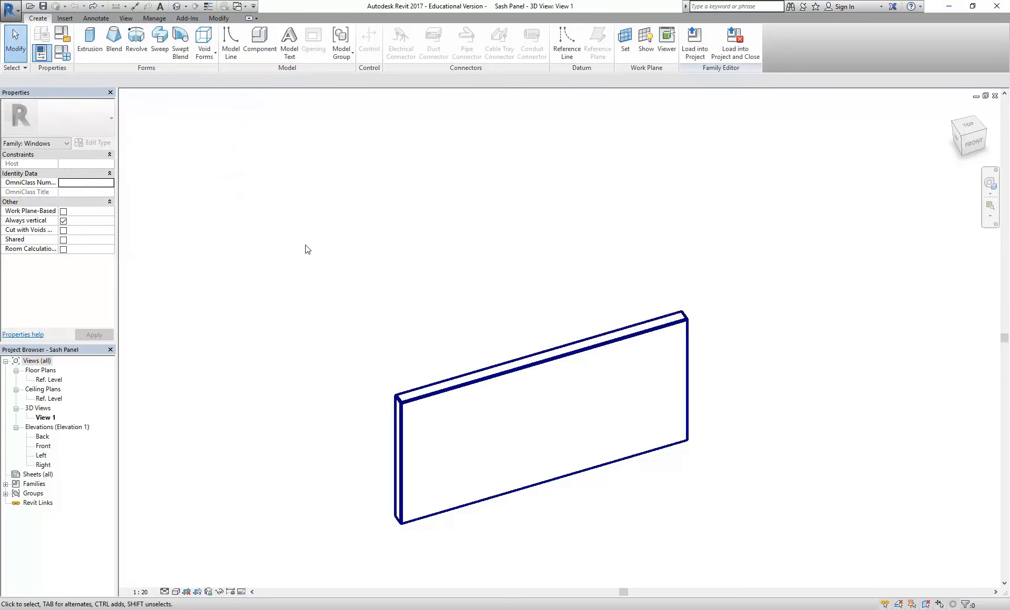
Load the Sash Panel family into the MarySt-Existing project and leave window placement without placing an instance
scroll(307, 246, down, 3)
middle_drag(312, 253, 329, 261)
scroll(322, 254, up, 1)
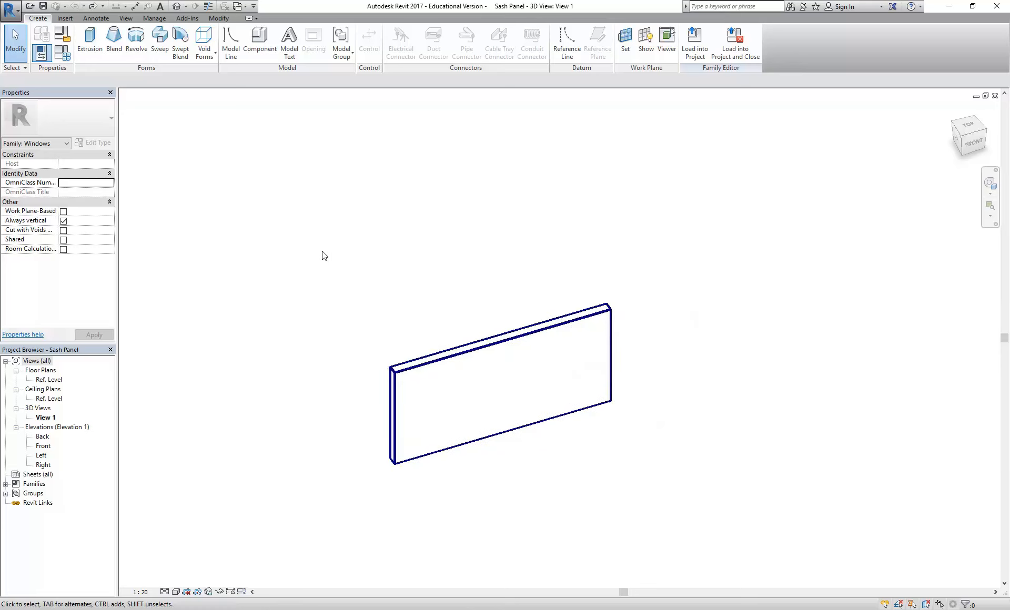
scroll(457, 344, up, 1)
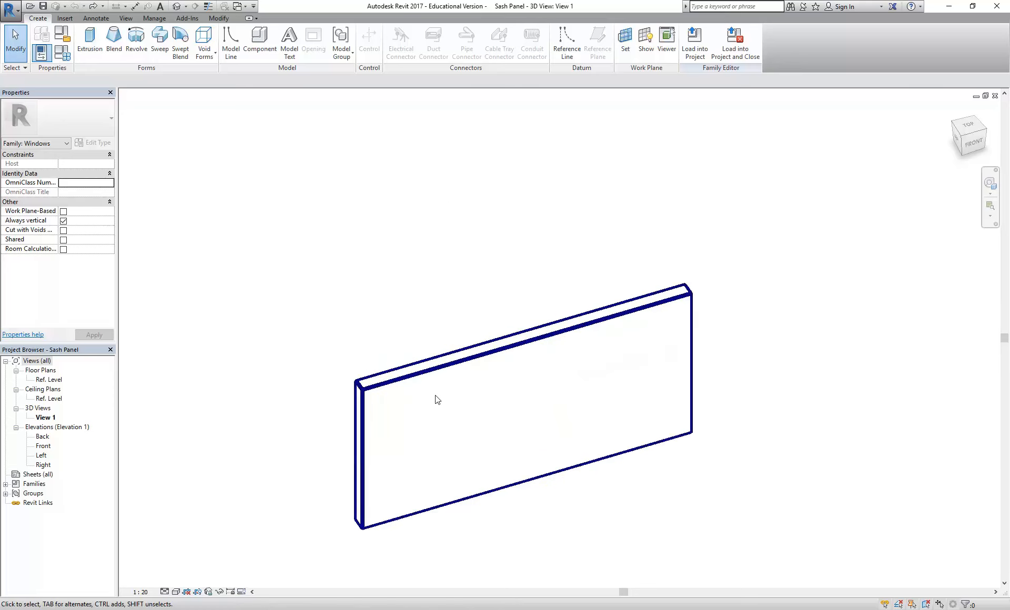
click(695, 36)
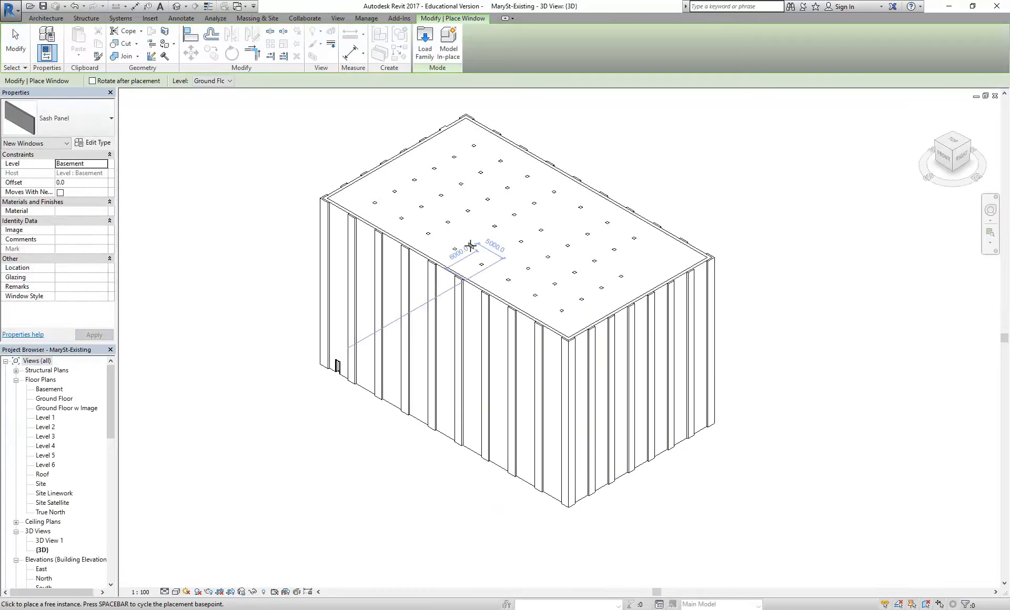
key(Escape)
Open the 3 Panel Sash Window family file from the CAD 3 folder
middle_drag(291, 221, 257, 267)
click(30, 7)
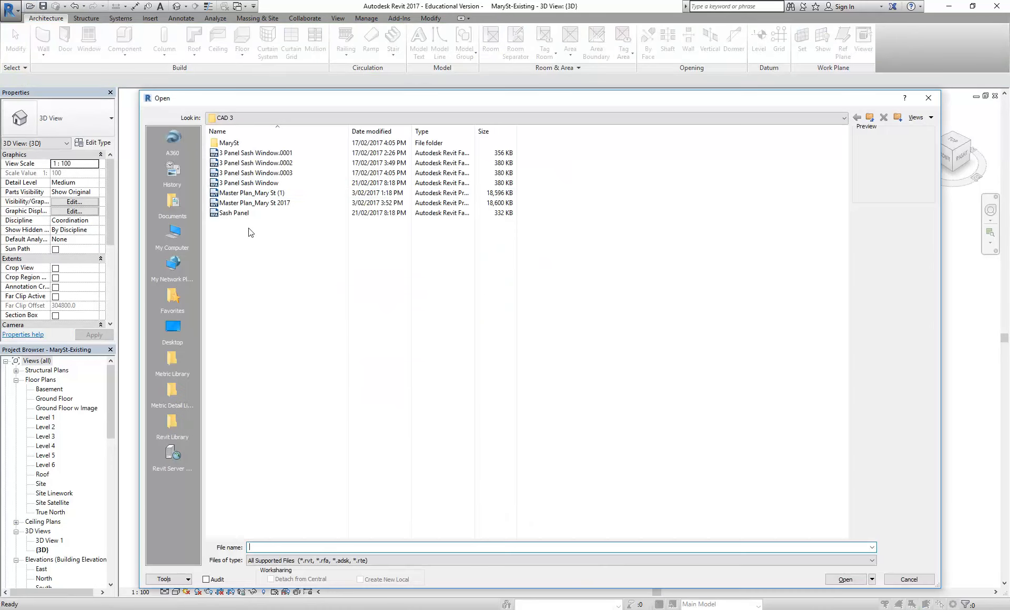
click(237, 184)
double_click(236, 183)
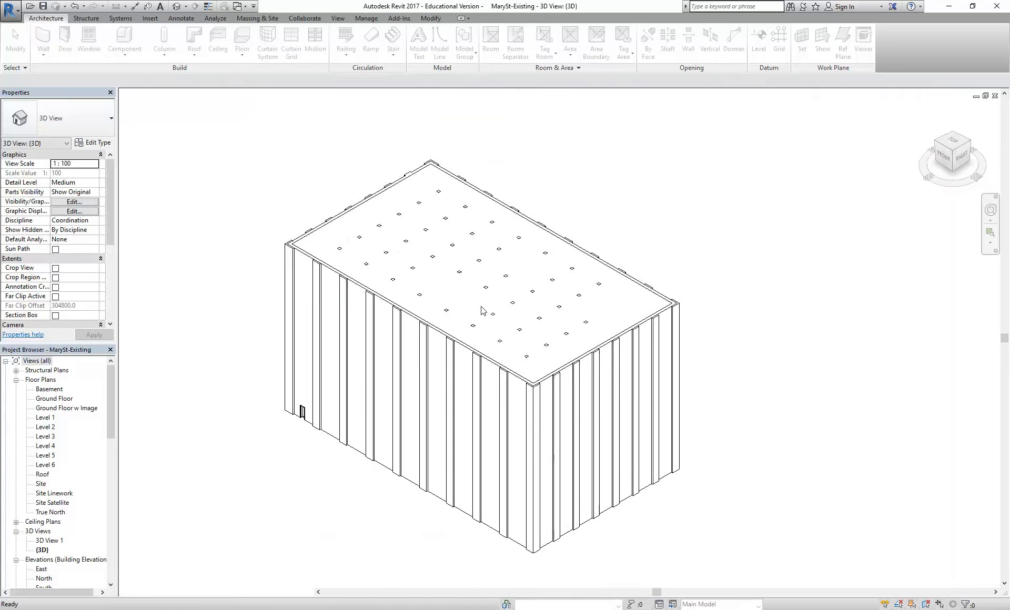
middle_drag(325, 258, 277, 396)
scroll(321, 339, up, 2)
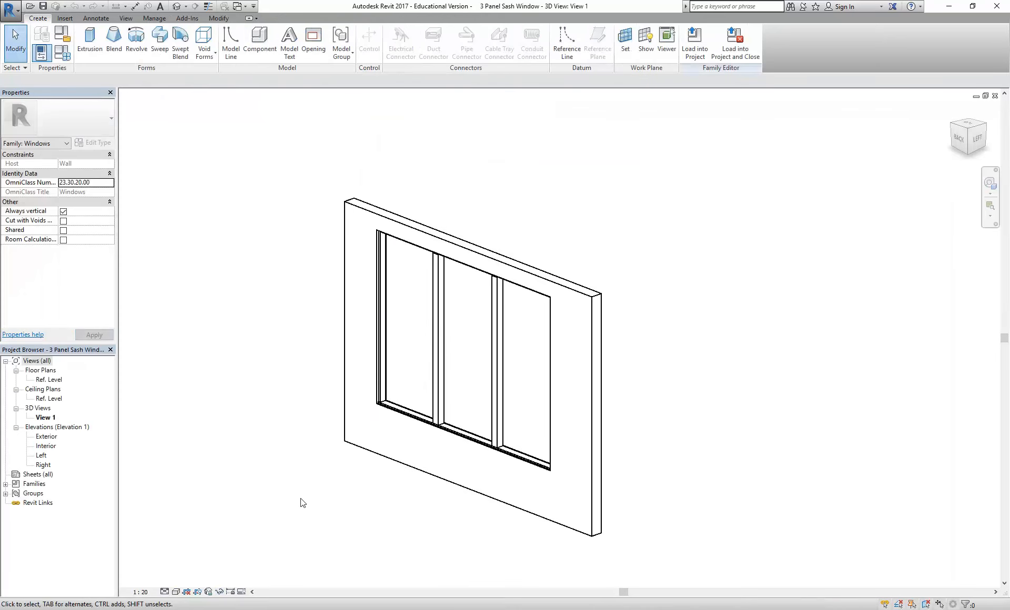
mouse_move(246, 331)
middle_down()
mouse_move(264, 327)
mouse_move(248, 317)
middle_up()
scroll(253, 323, up, 2)
scroll(250, 315, down, 1)
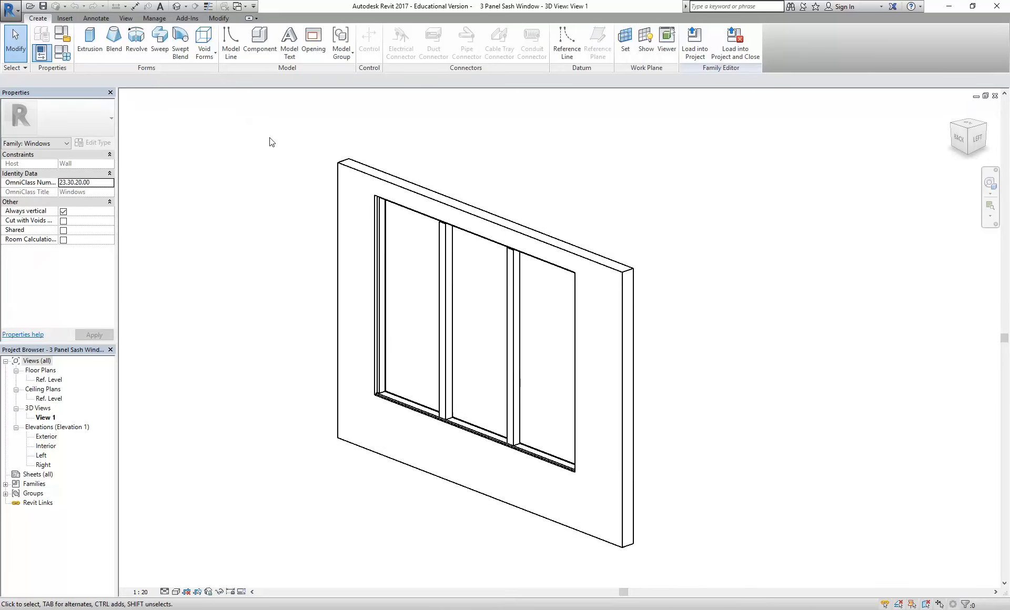
Switch to the Sash Panel family's 3D view and load it into 3 Panel Sash Window.rfa only, leaving out MarySt-Existing.rvt
click(241, 8)
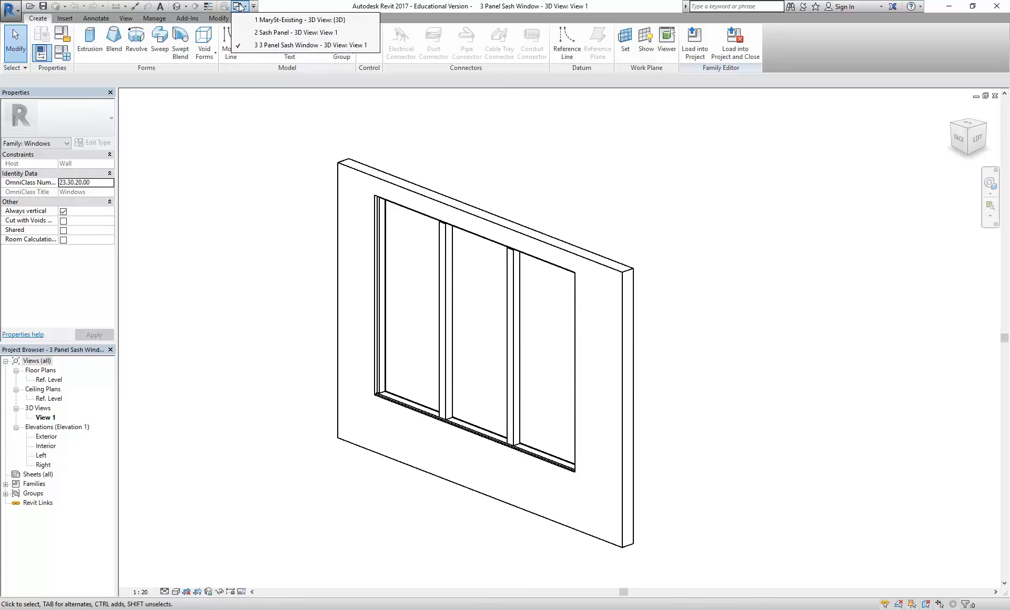
click(264, 33)
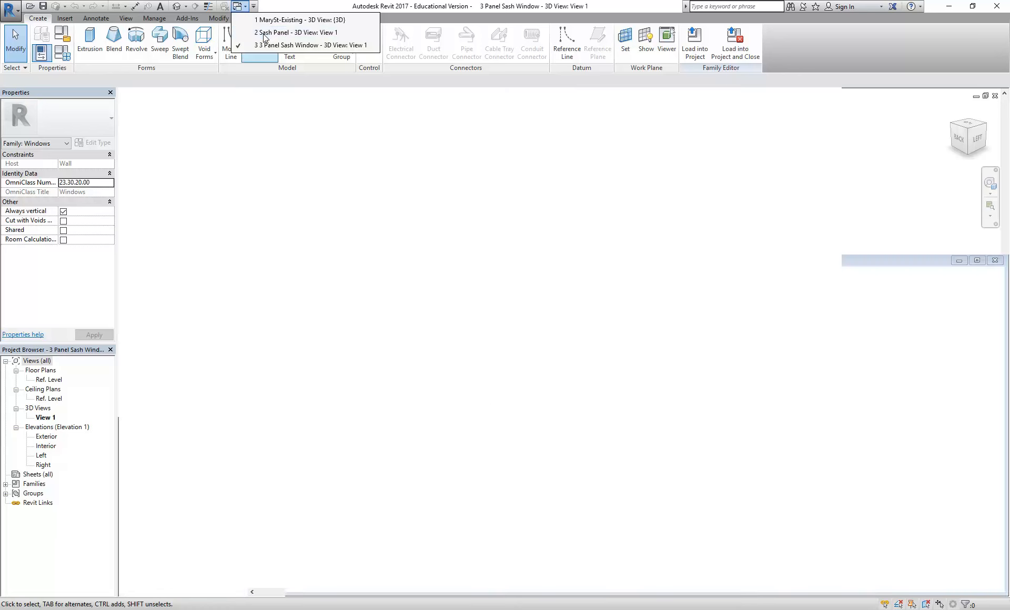
click(695, 46)
drag(482, 220, 400, 176)
click(354, 217)
click(355, 209)
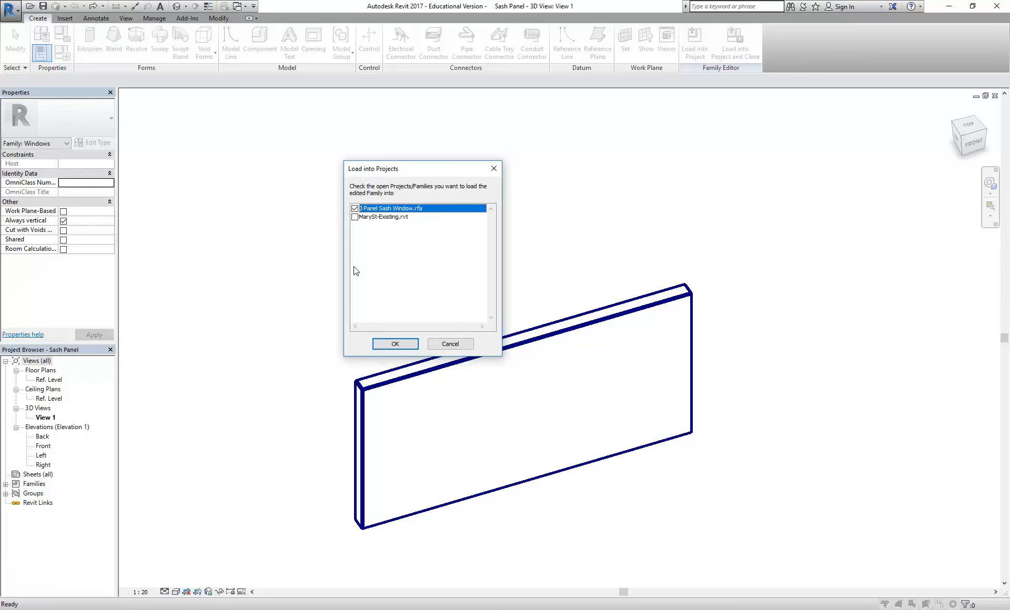
click(395, 344)
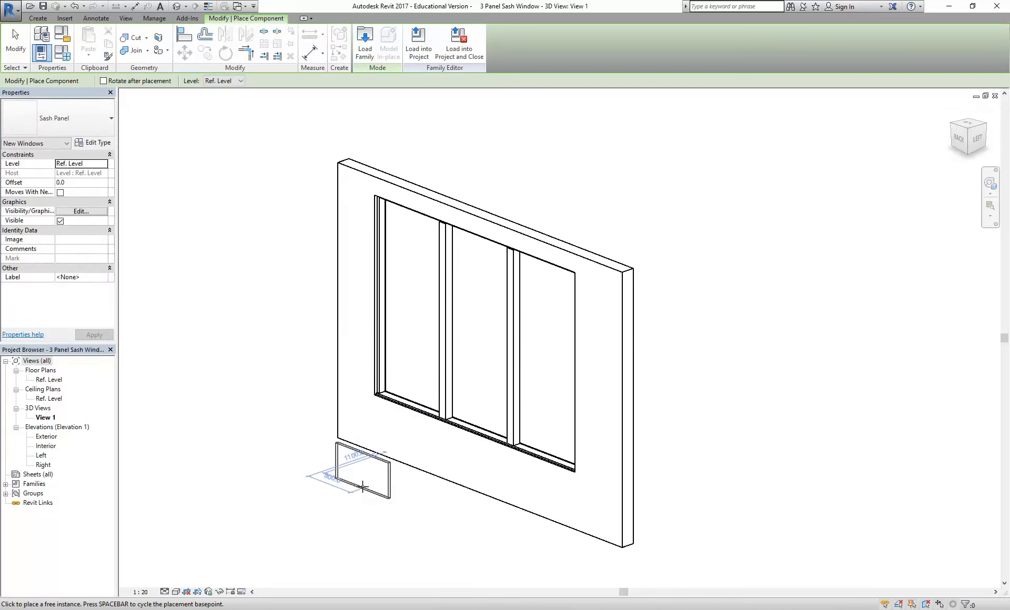
Place one free Sash Panel instance in front of the wall's lower part in the 3D view and end placement
click(384, 480)
right_click(294, 339)
click(303, 337)
scroll(316, 405, up, 2)
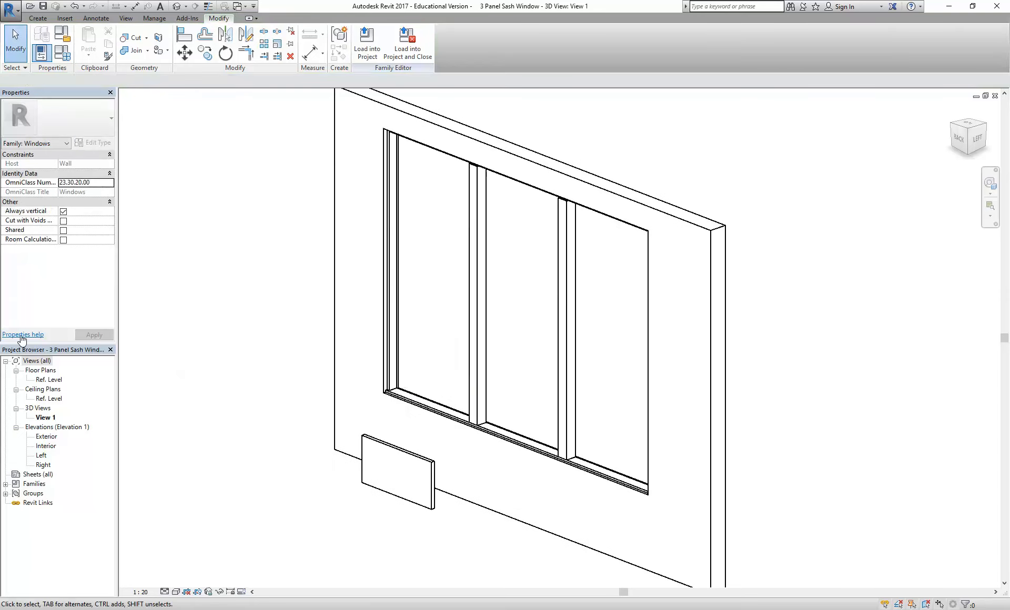
In the Ref. Level floor plan, move the sash panel to the exterior side of the window's left bay
double_click(46, 380)
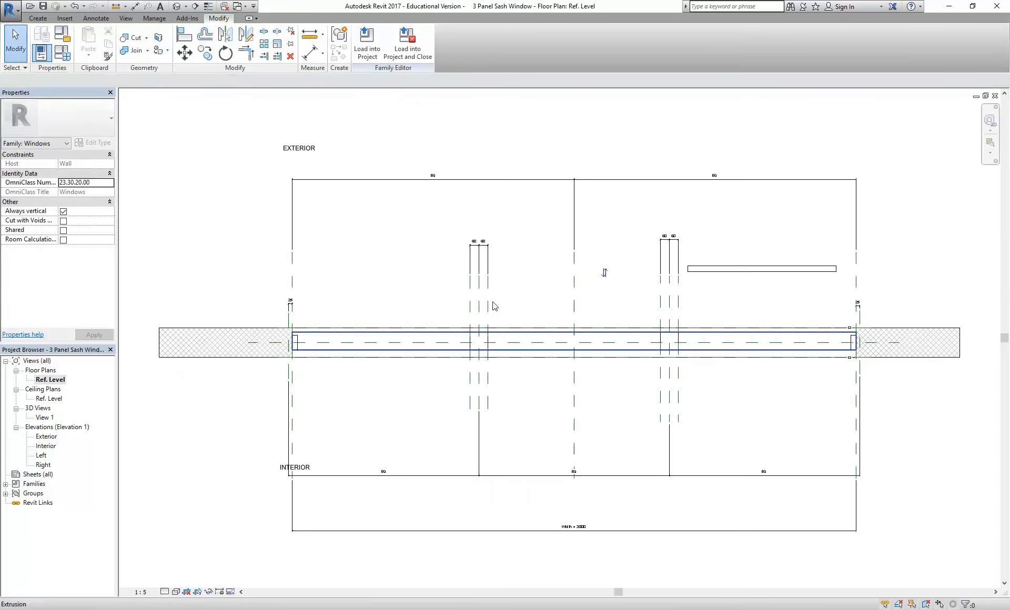
click(749, 274)
drag(750, 274, 375, 289)
scroll(363, 310, up, 3)
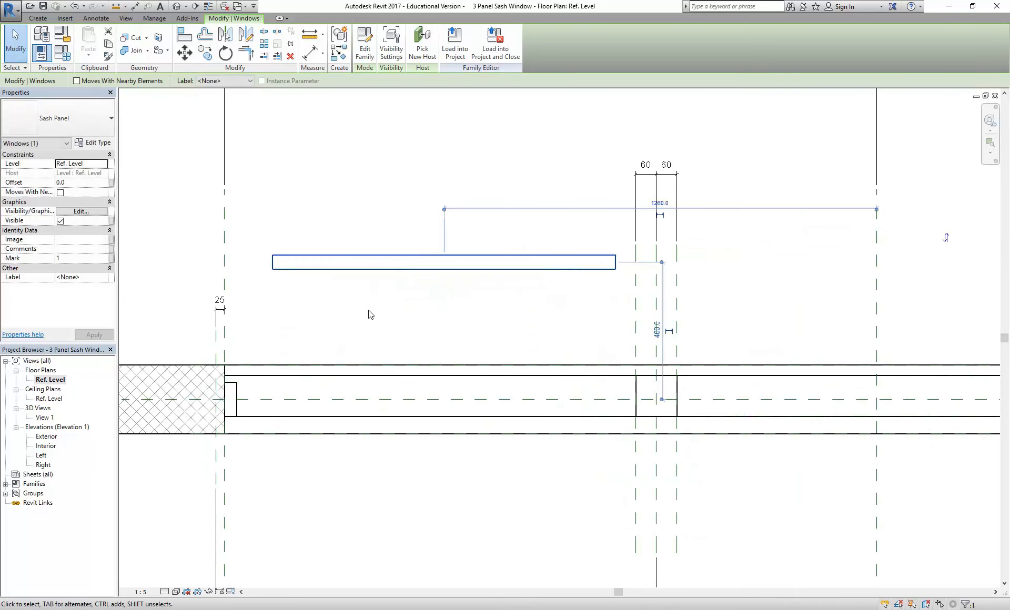
Align the sash panel's lengthwise centerline to the wall's central reference plane and lock the alignment
click(187, 36)
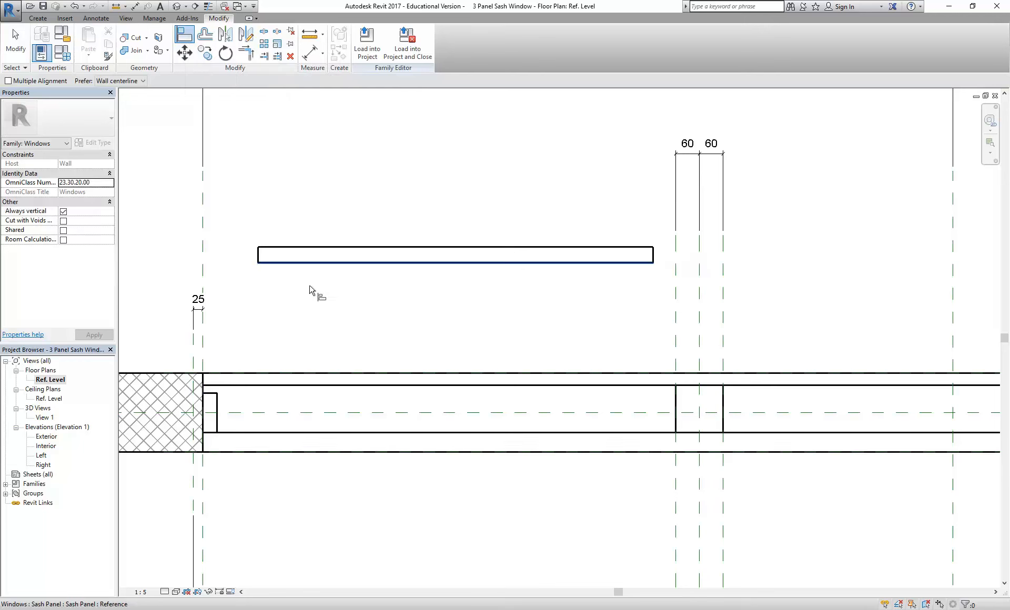
click(347, 414)
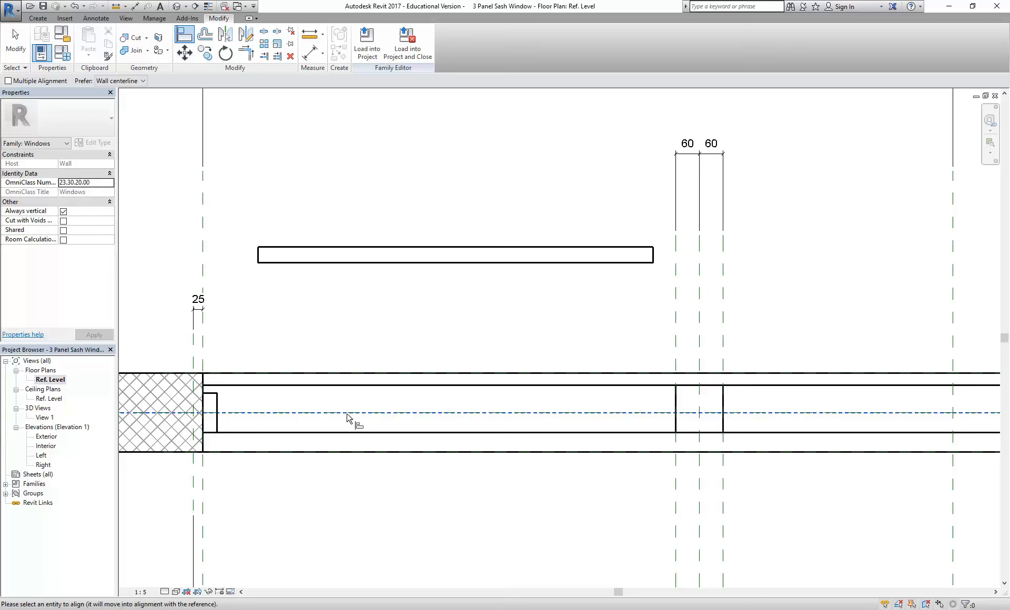
click(454, 257)
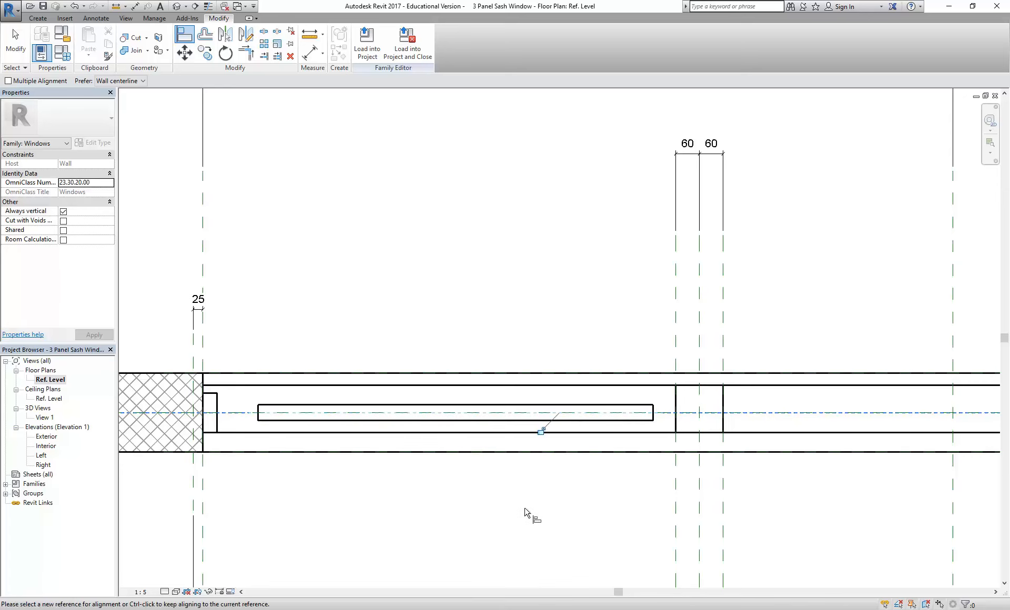
click(540, 430)
right_click(400, 232)
click(412, 239)
scroll(438, 255, down, 1)
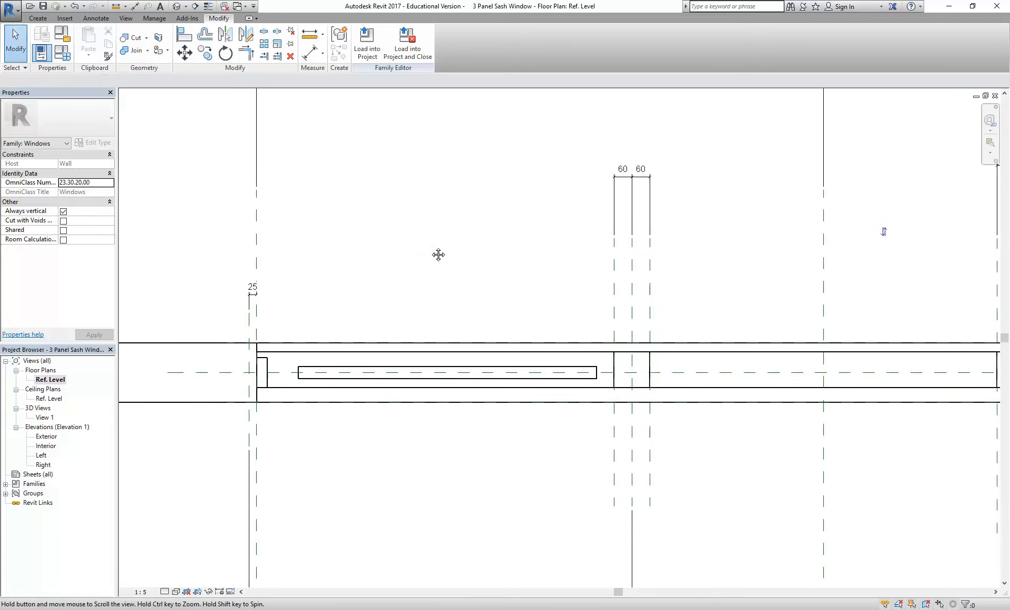
Draw a vertical reference plane through the wall near the middle of the left window bay
click(37, 18)
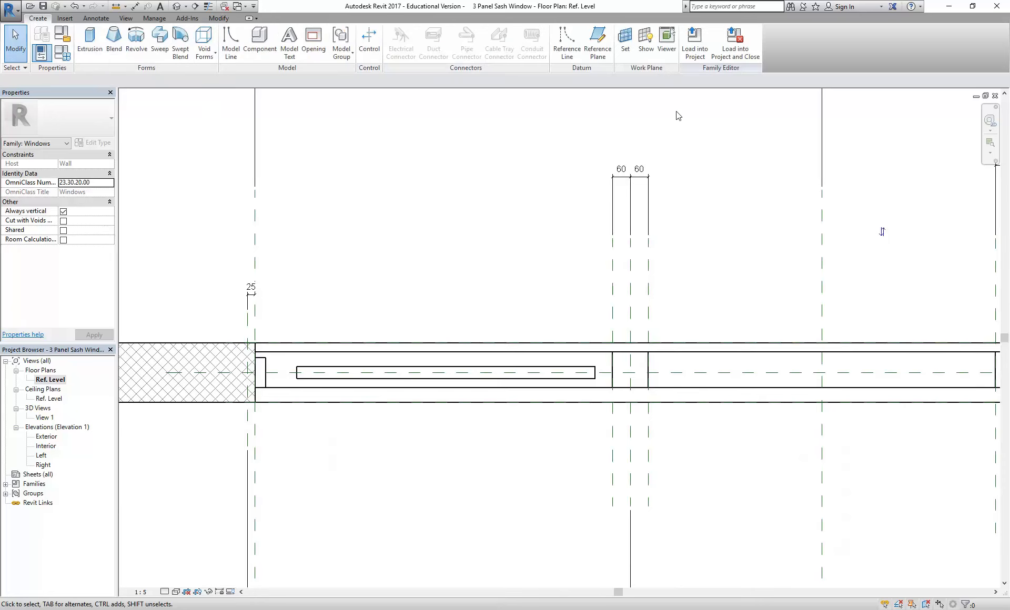
click(598, 45)
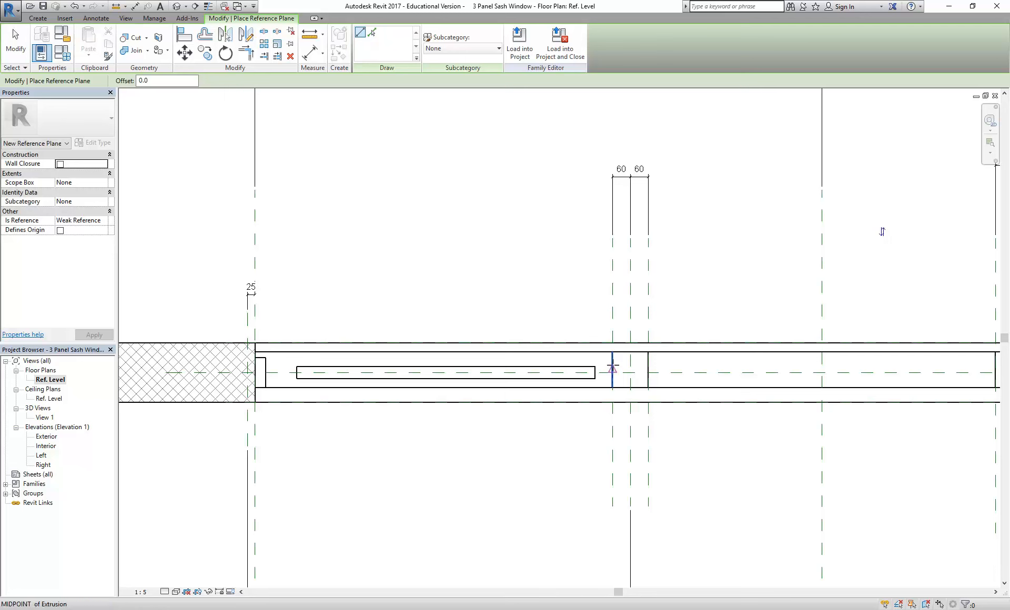
click(422, 239)
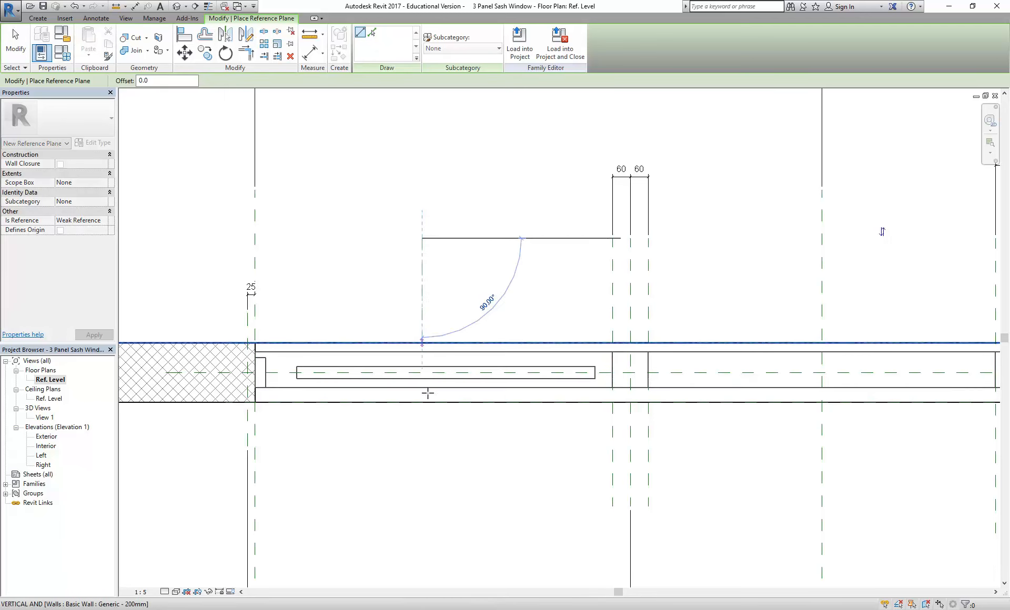
click(421, 485)
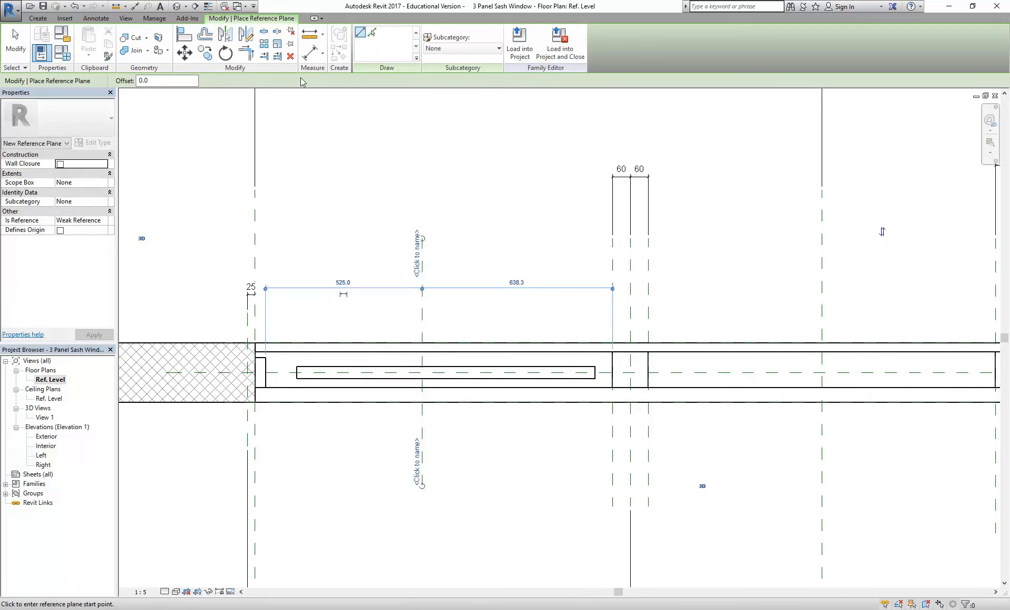
Dimension the new reference plane between the outer left plane and the first mullion's center plane, and make both segments equal
click(310, 53)
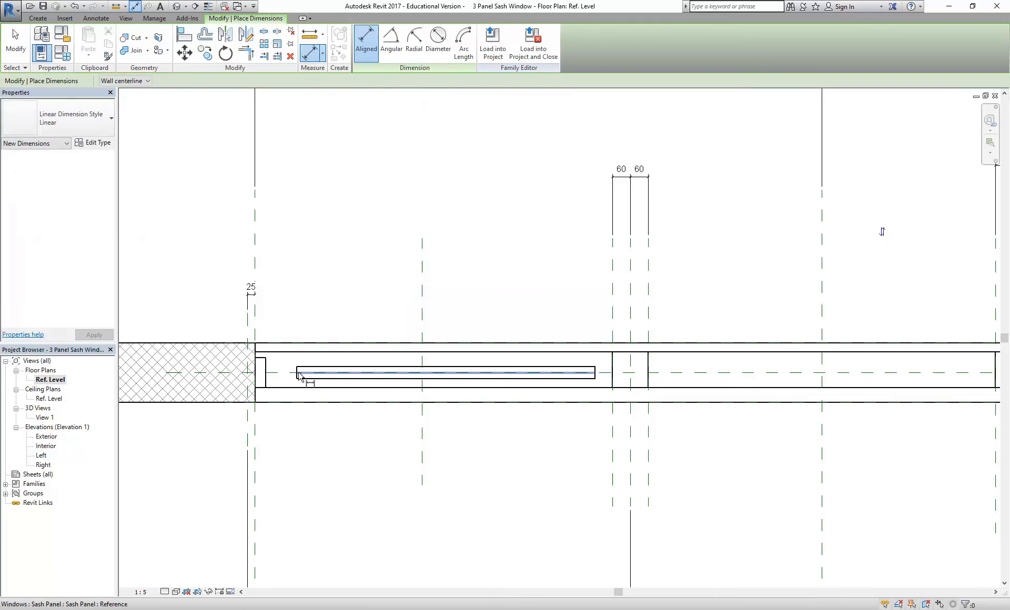
click(248, 421)
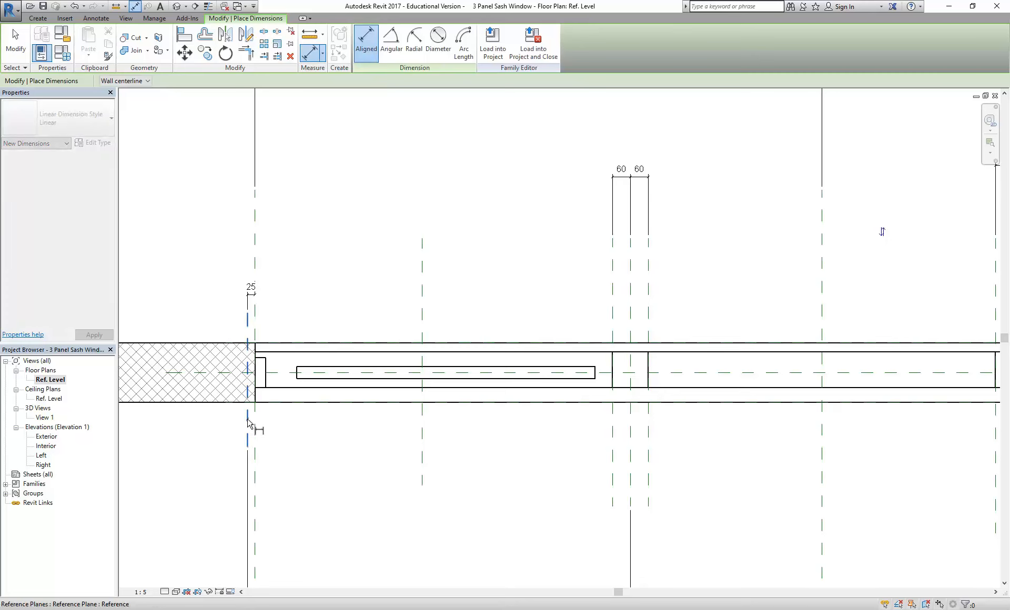
click(630, 452)
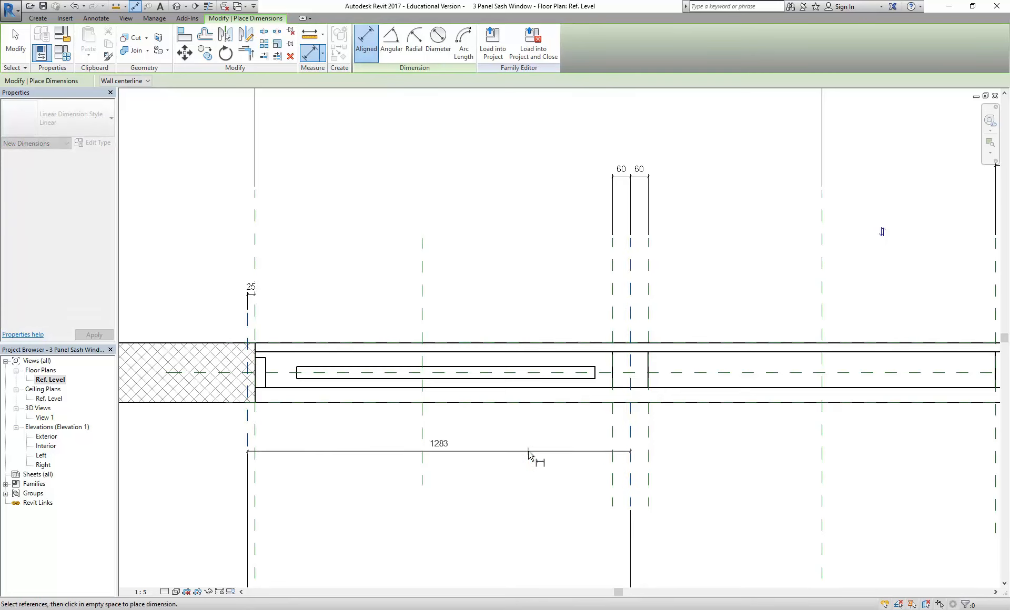
click(423, 453)
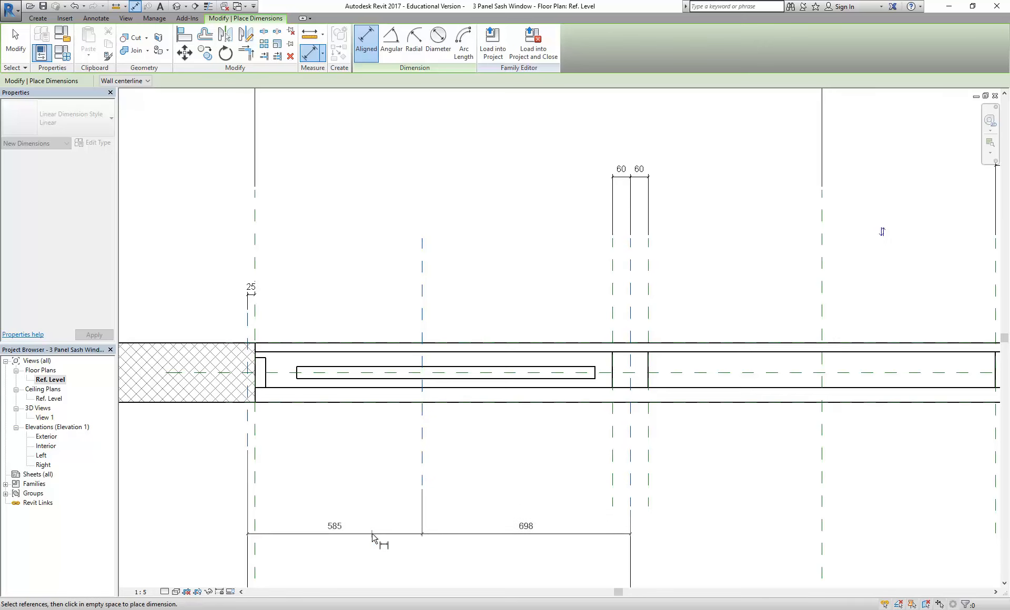
click(380, 541)
click(439, 515)
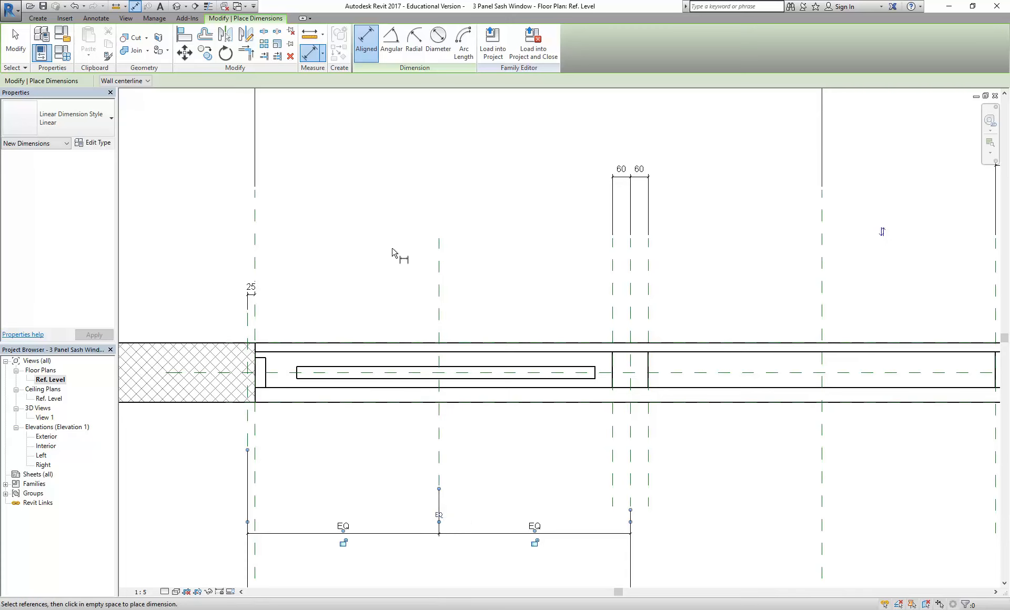
Align the sash panel's widthwise center to the left bay's middle reference plane
click(185, 36)
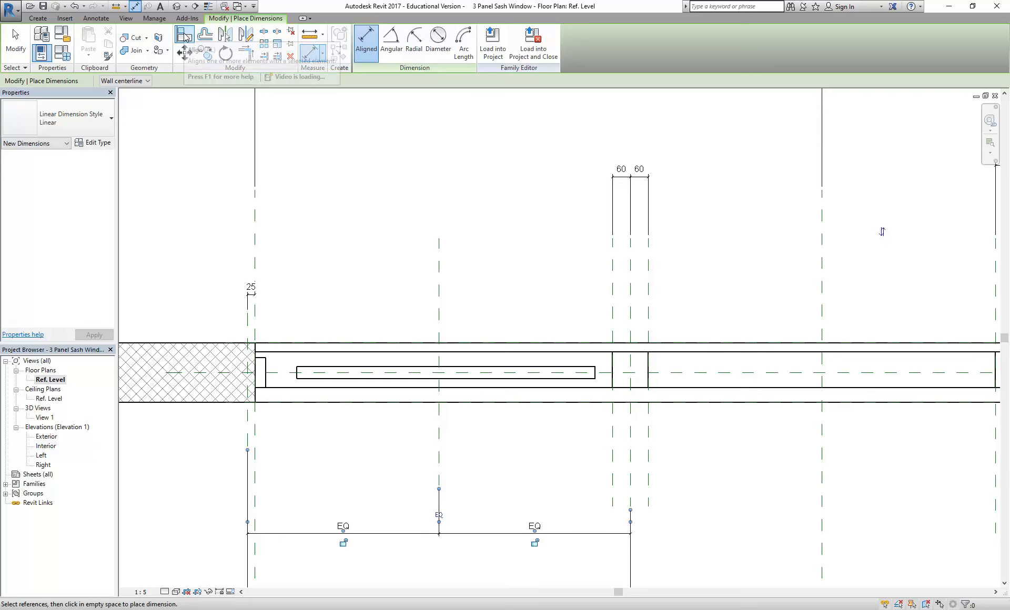
click(439, 362)
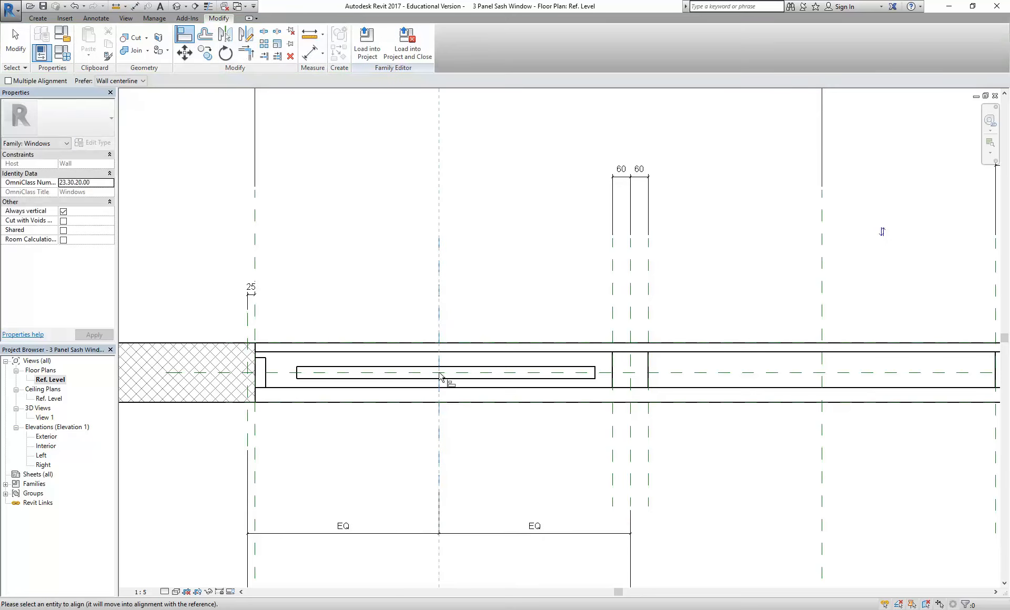
click(447, 375)
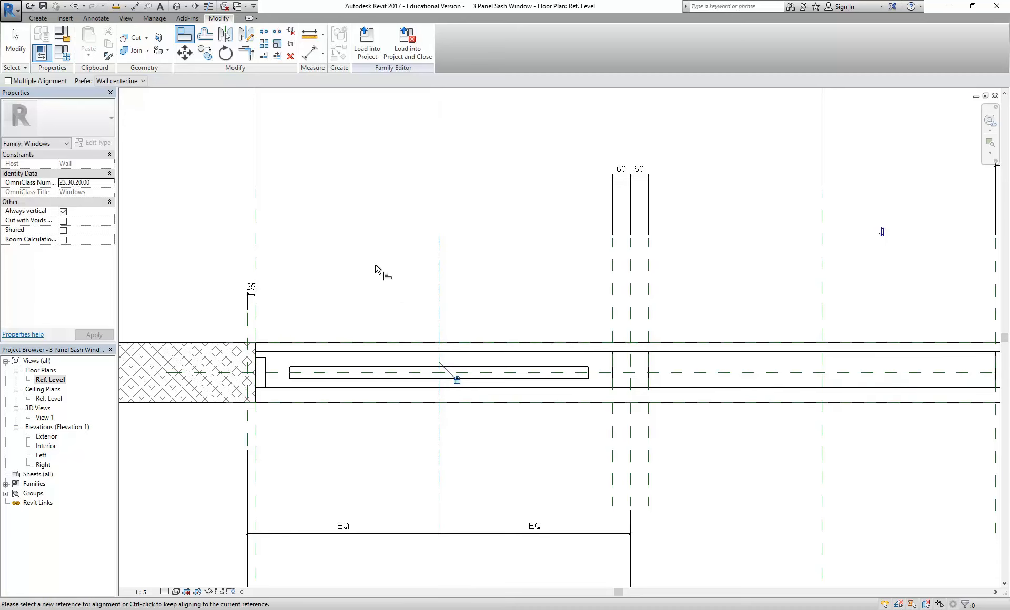
right_click(367, 251)
click(389, 258)
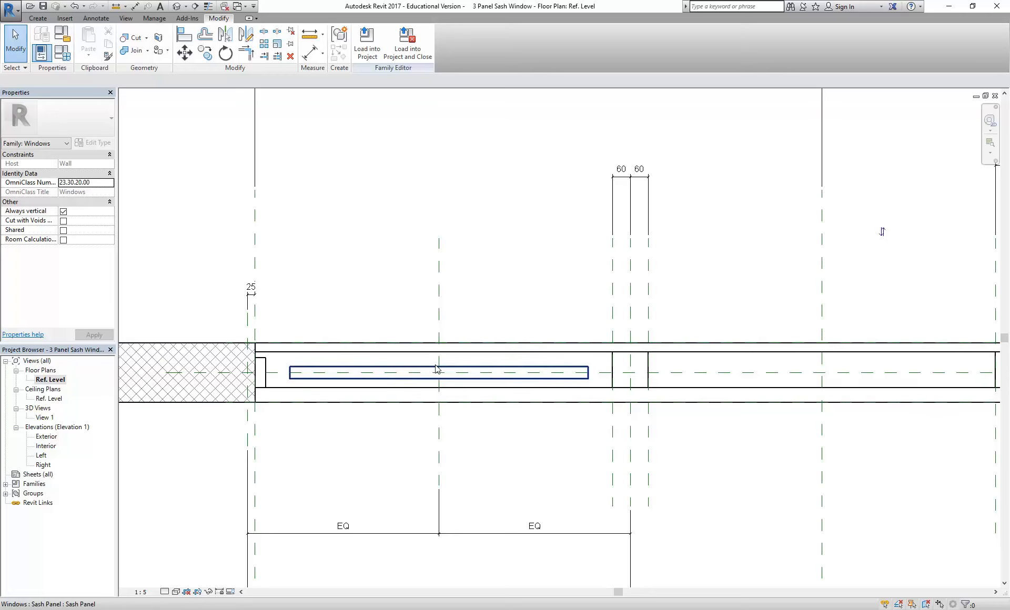
Open the Exterior elevation view and set its visual style to Wireframe
mouse_move(334, 270)
middle_down()
mouse_move(348, 263)
mouse_move(339, 254)
middle_up()
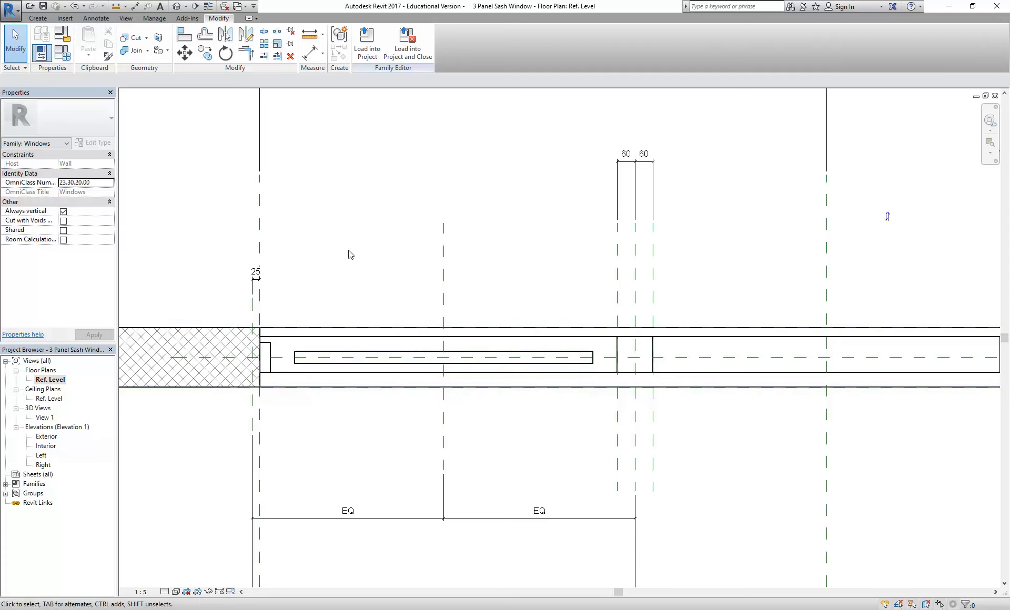
double_click(46, 436)
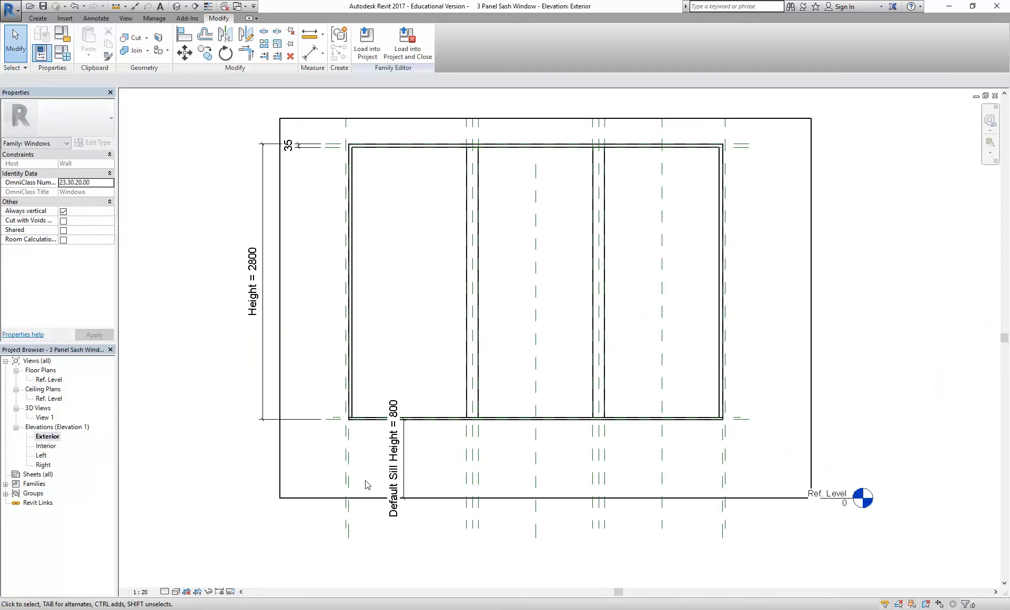
click(177, 593)
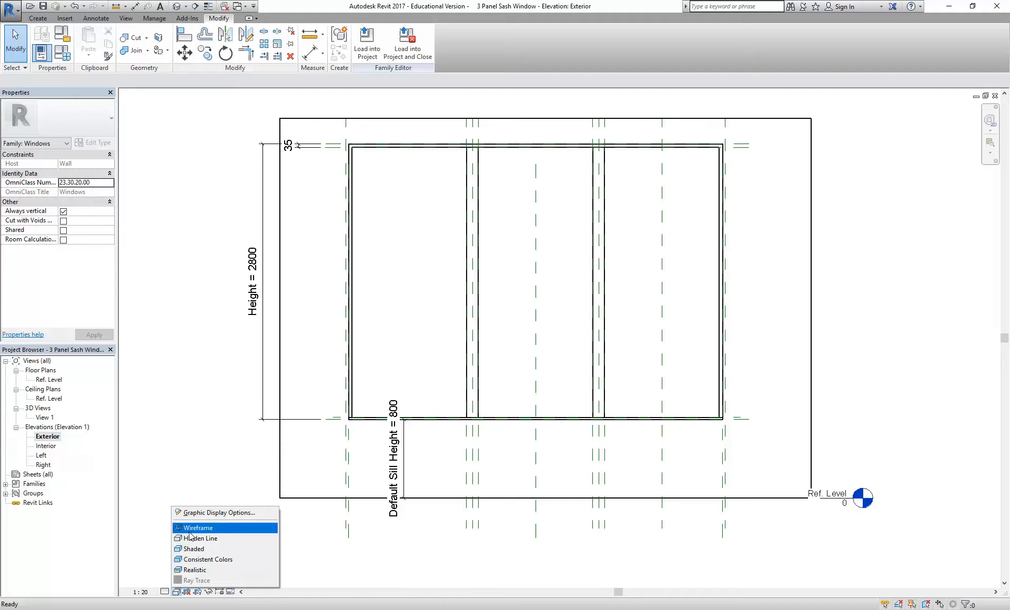
click(192, 526)
Align the sash panel's bottom edge to the reference plane at the inner edge of the bottom frame member and lock the alignment
middle_drag(654, 494, 637, 485)
scroll(550, 443, up, 4)
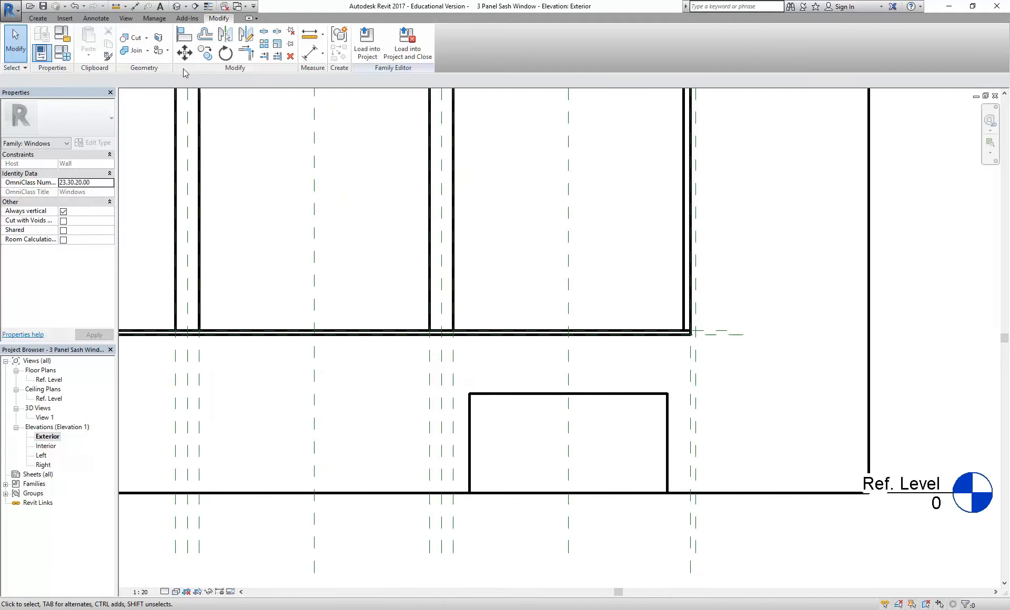
click(184, 34)
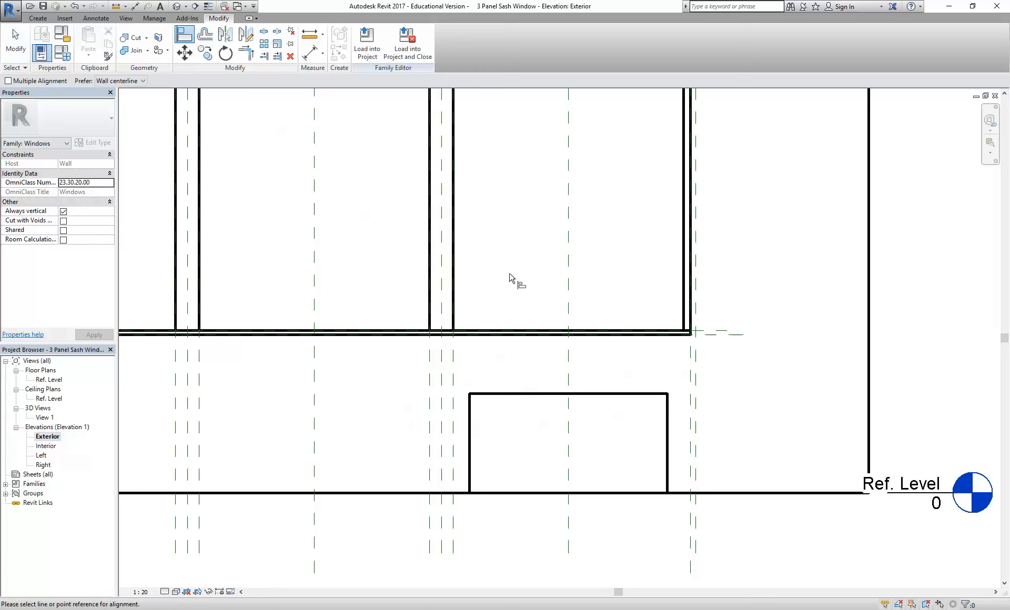
click(719, 334)
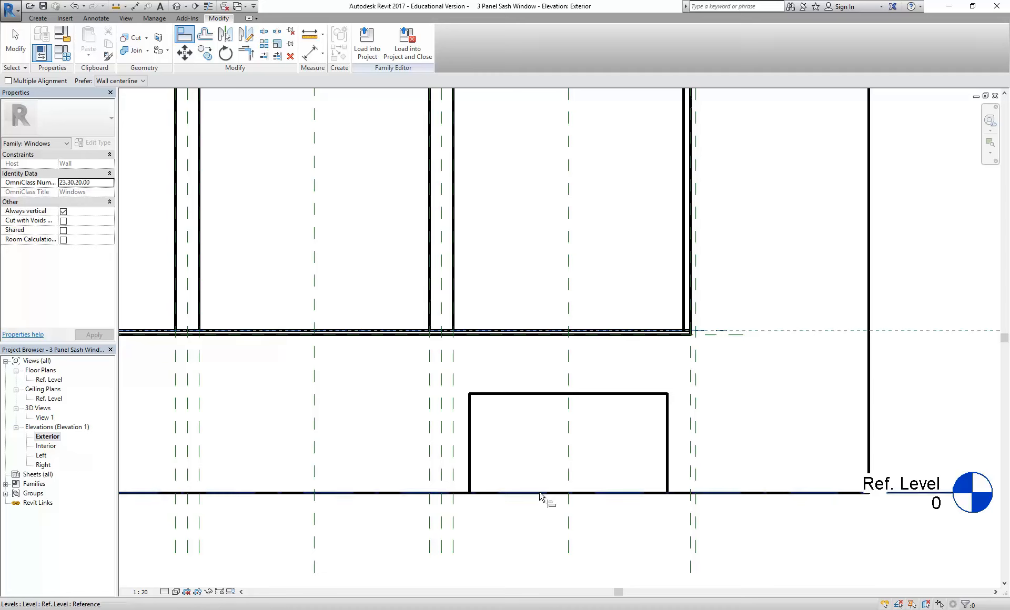
key(Tab)
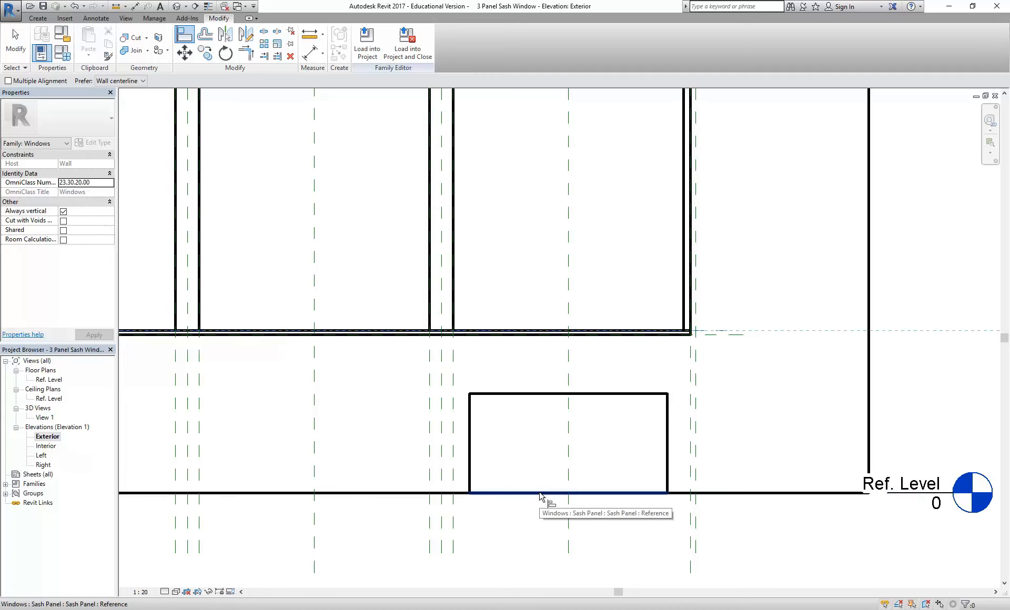
click(540, 493)
click(404, 349)
right_click(379, 212)
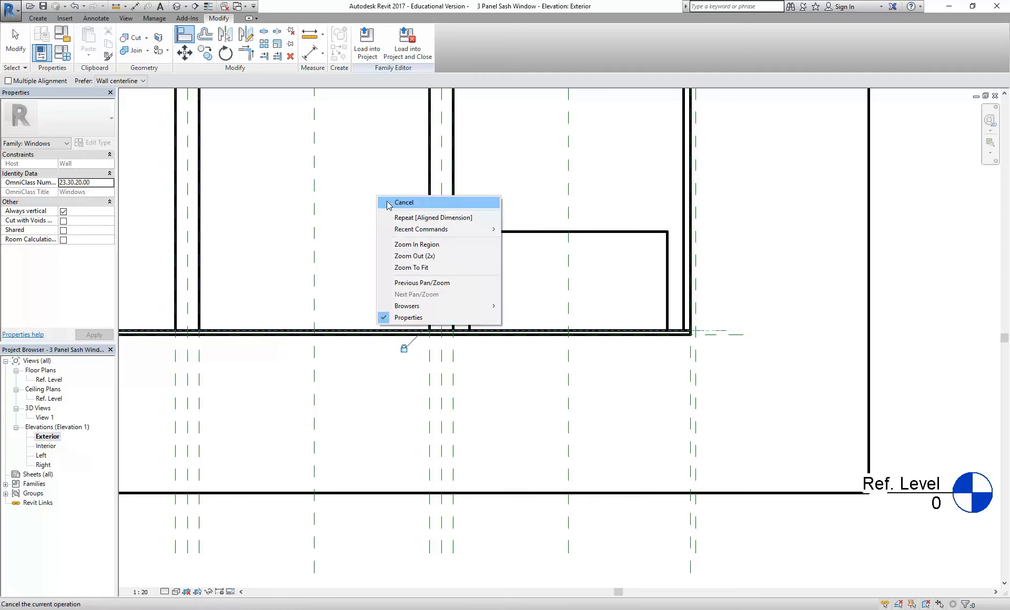
click(414, 206)
Review the window family's Height and Width parameters in the family types without changing them
scroll(525, 230, down, 3)
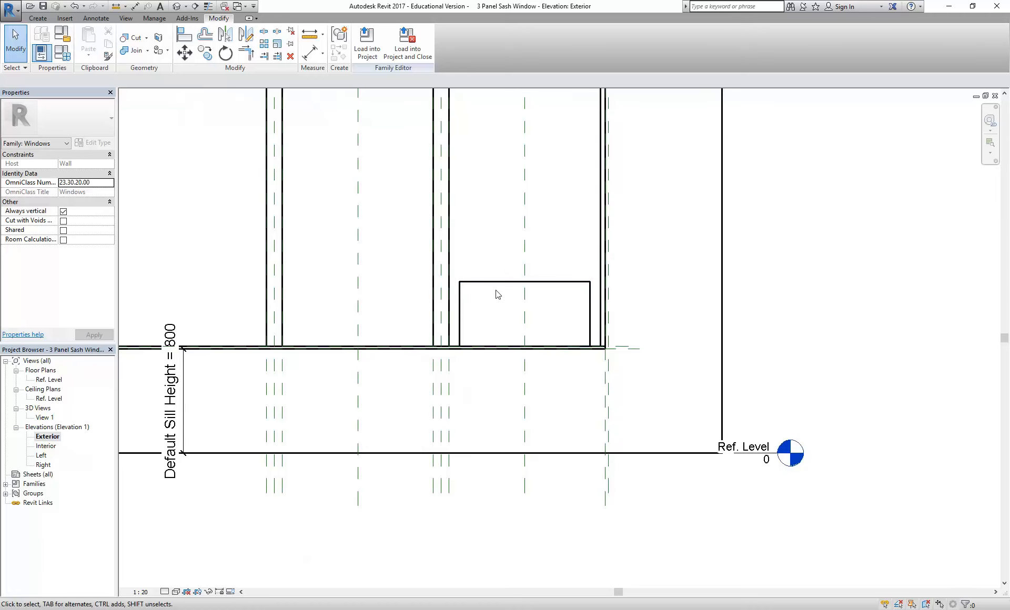
middle_drag(473, 202, 442, 241)
scroll(442, 242, down, 1)
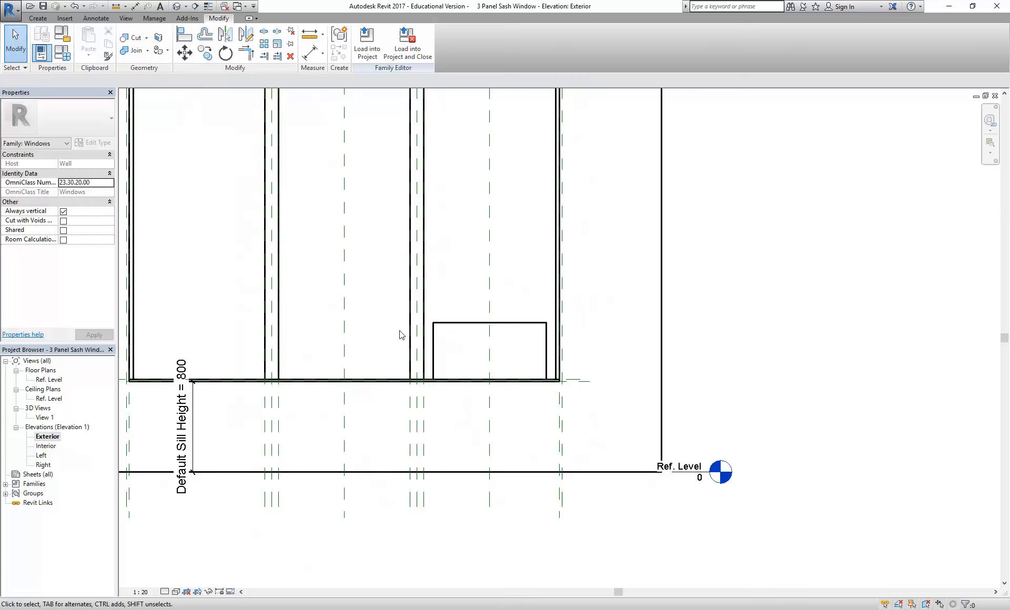
scroll(451, 372, down, 2)
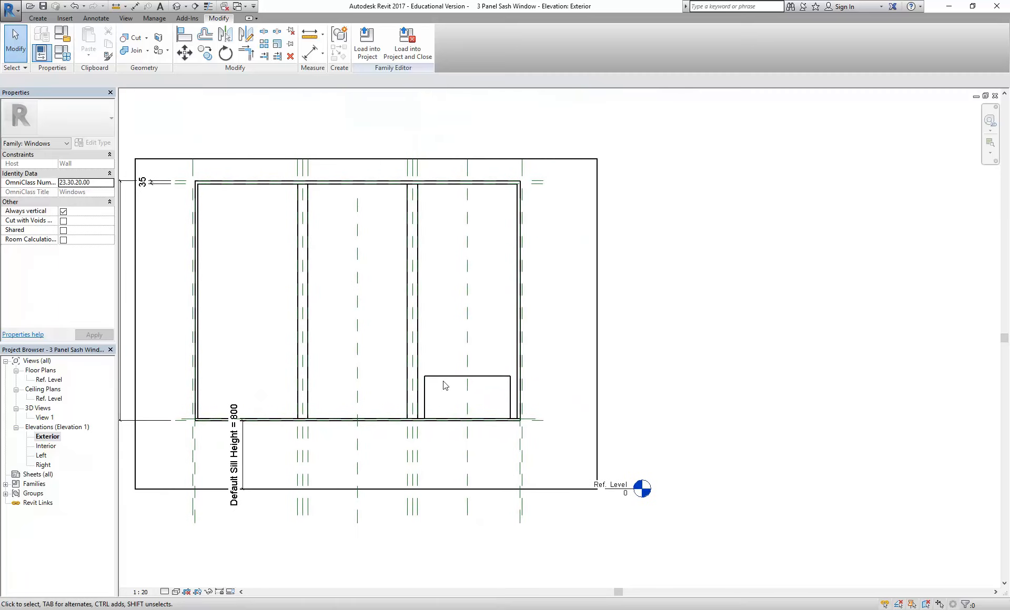
scroll(445, 386, up, 1)
scroll(378, 333, up, 2)
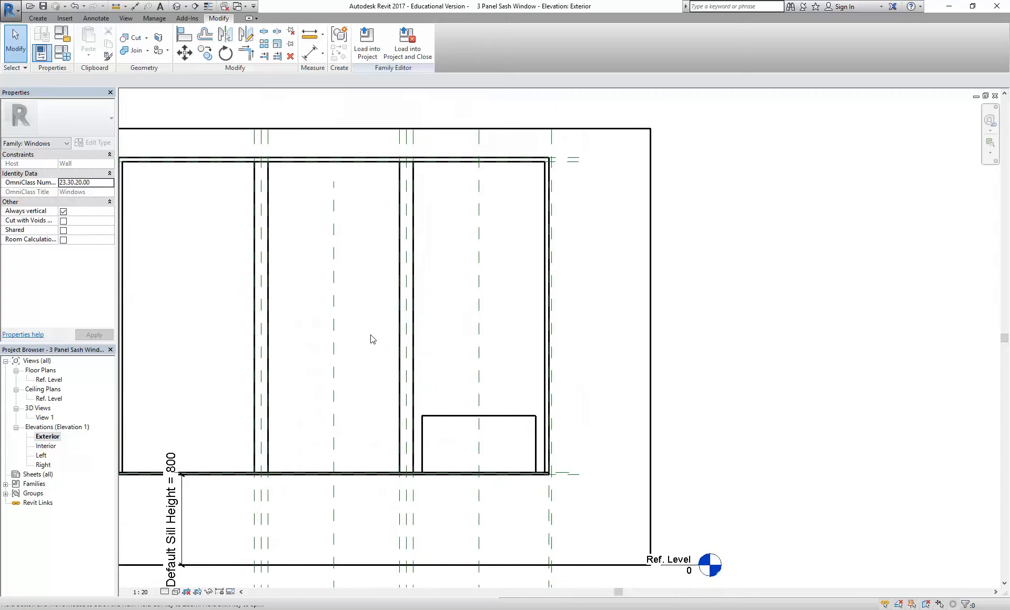
middle_drag(372, 339, 383, 347)
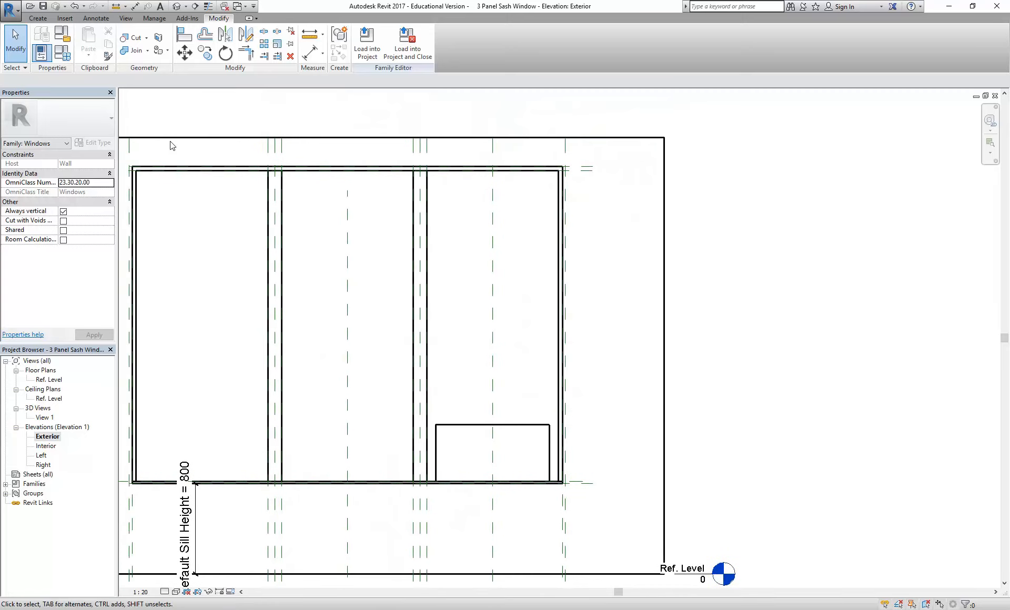
click(63, 54)
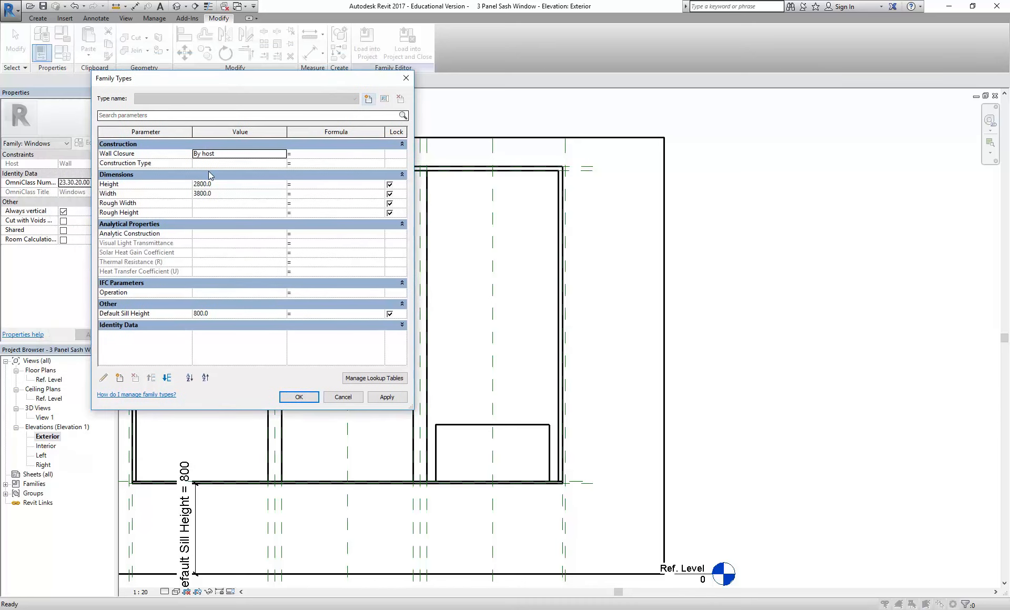
click(224, 184)
click(224, 193)
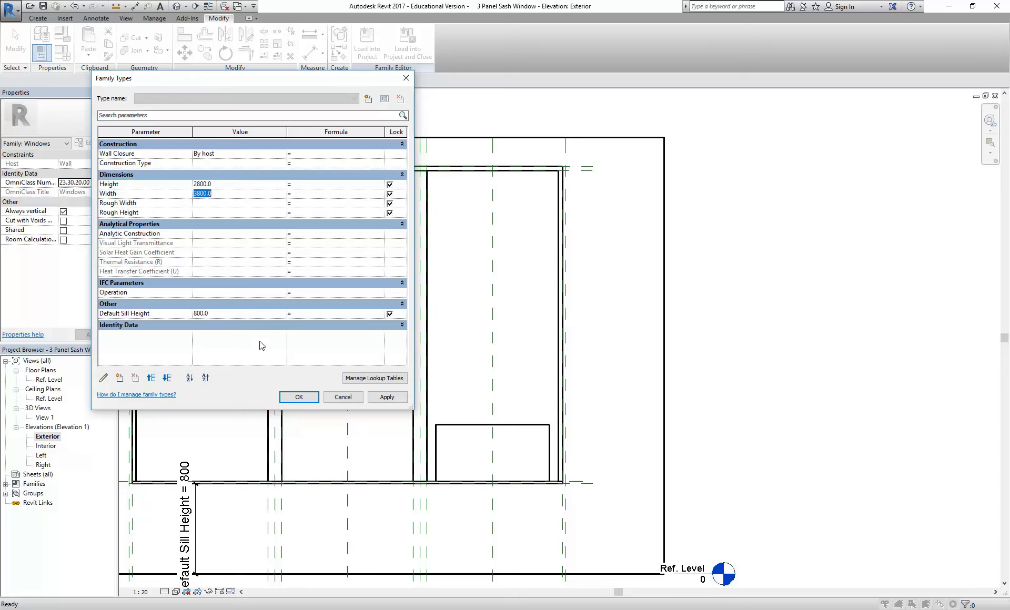
click(340, 398)
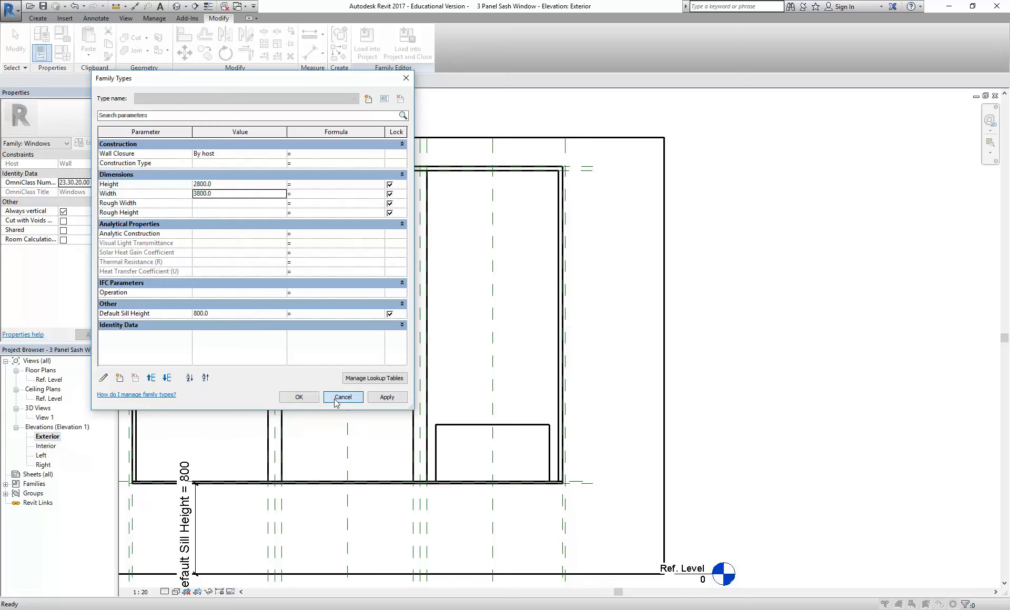
Open the type properties of the sash panel and inspect its Width parameter
click(463, 430)
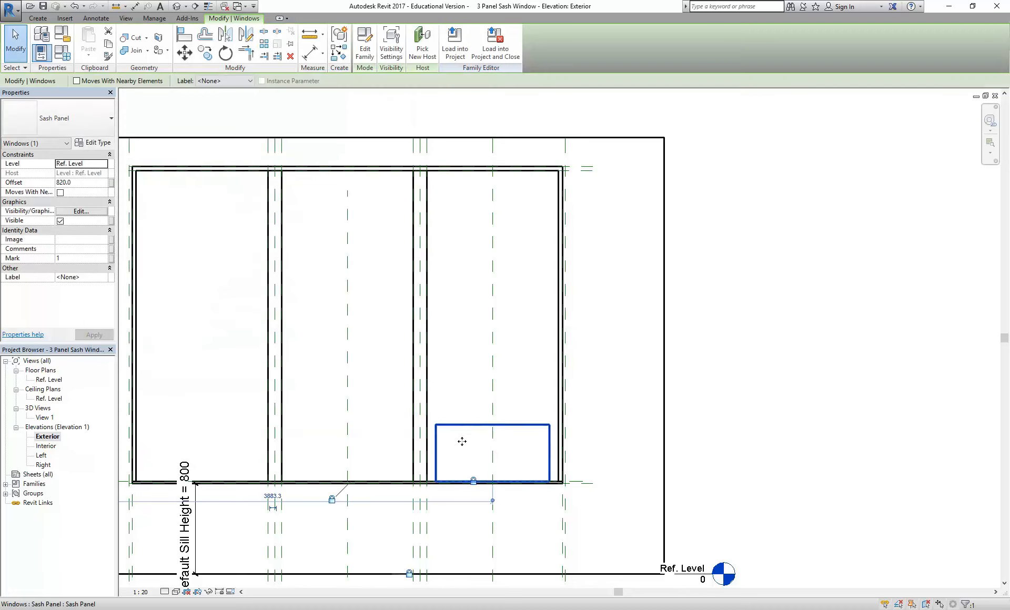
scroll(458, 423, up, 3)
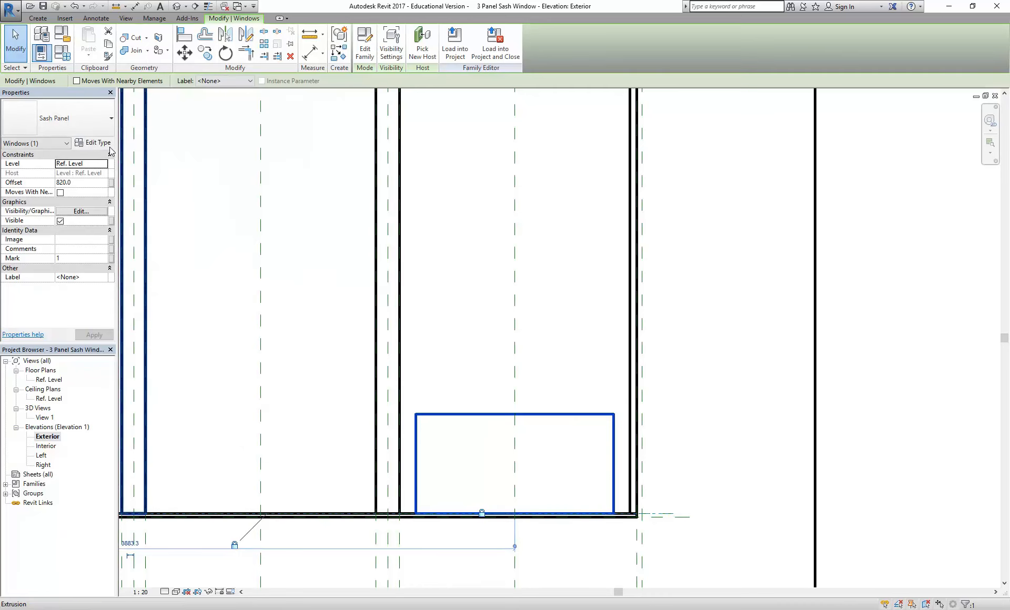
click(94, 142)
drag(347, 126, 201, 76)
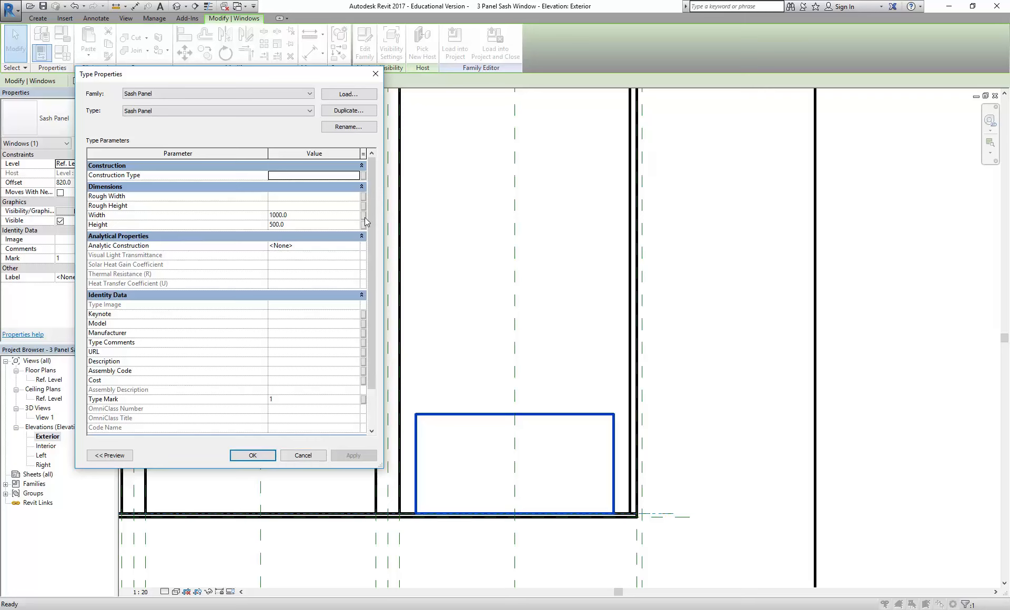
click(332, 216)
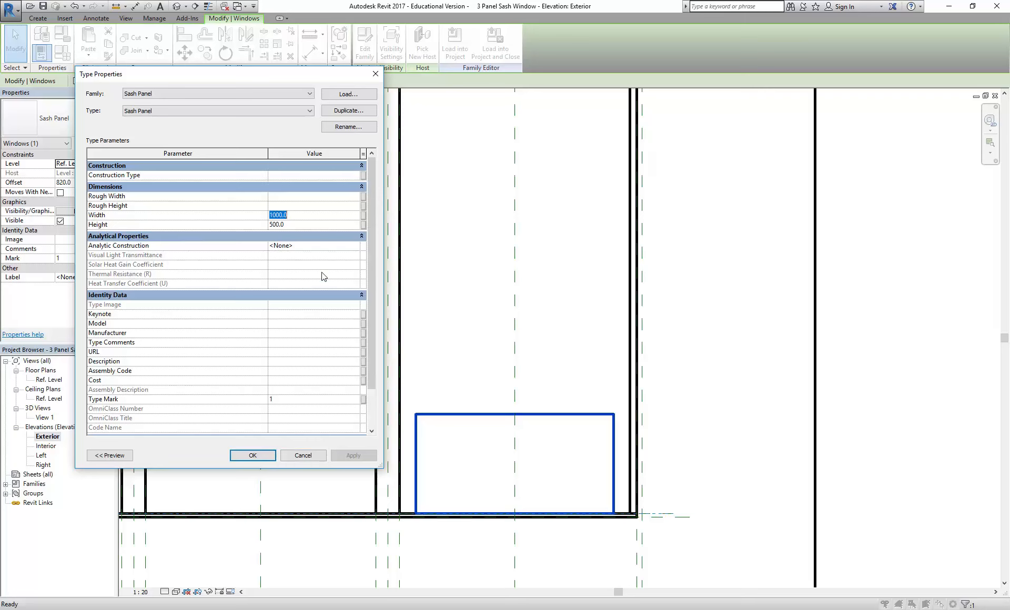
click(317, 216)
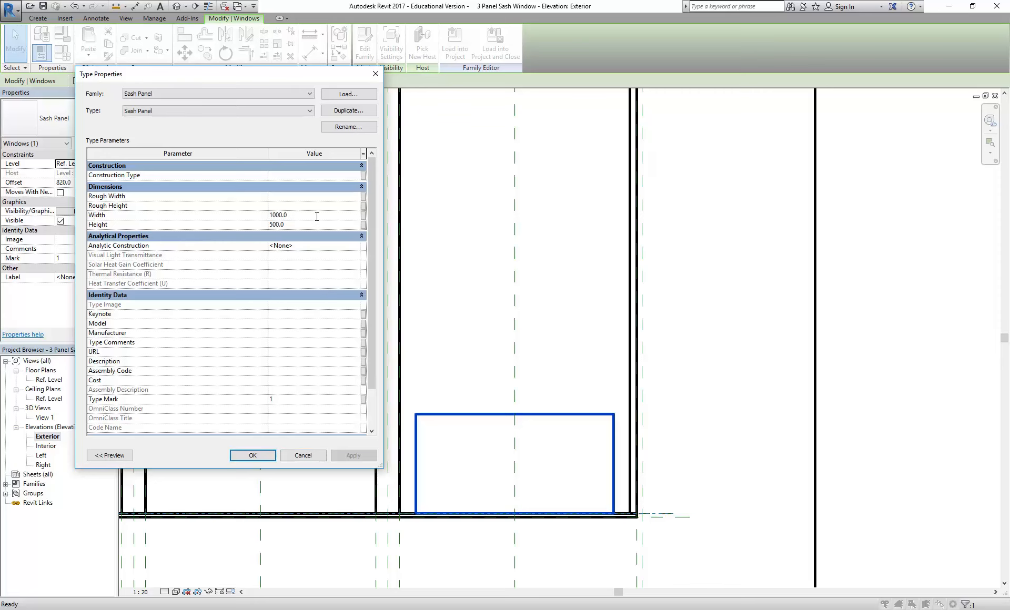
Associate the sash panel's Width with a new type-based family parameter named Sash Frame Width, grouped under Dimensions
click(363, 216)
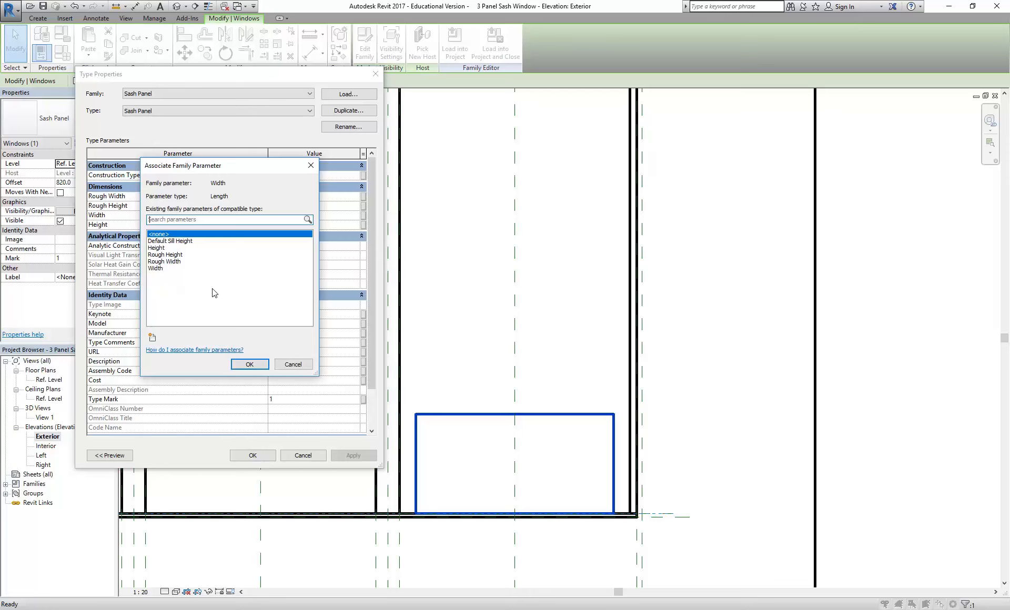
click(152, 337)
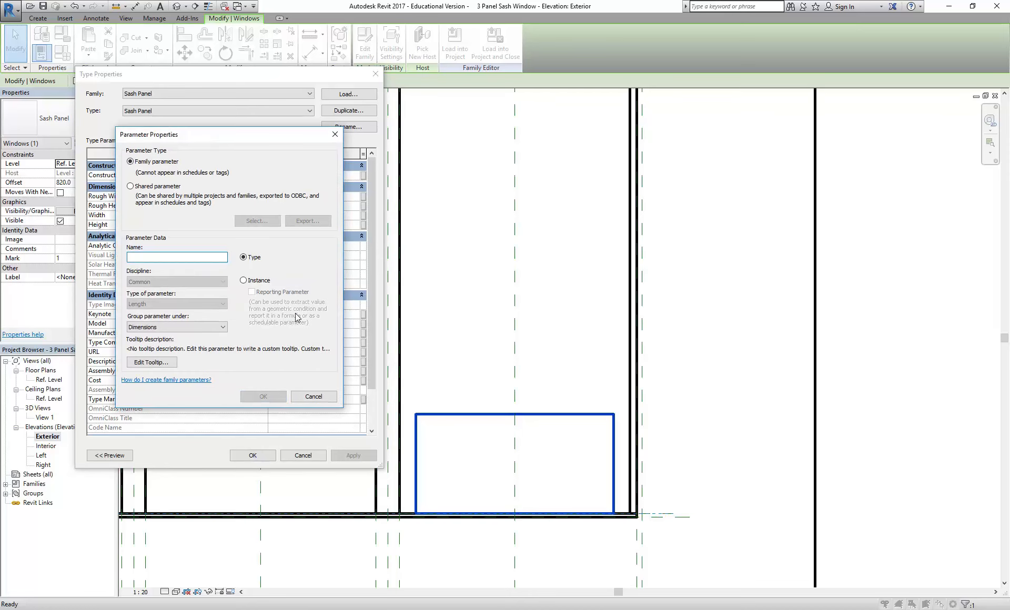
text(Fra)
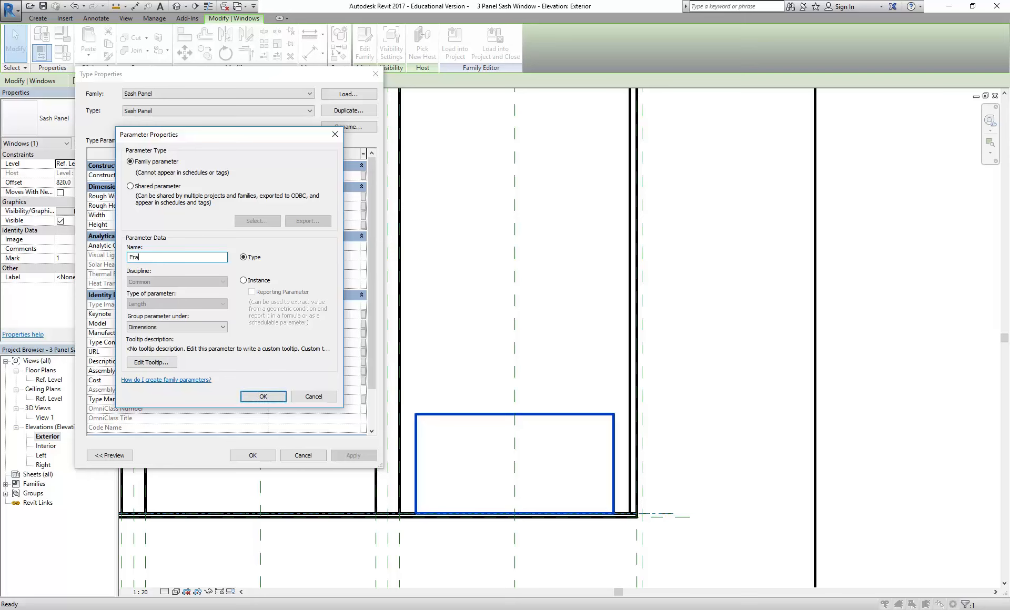
key(BackSpace)
key(BackSpace)
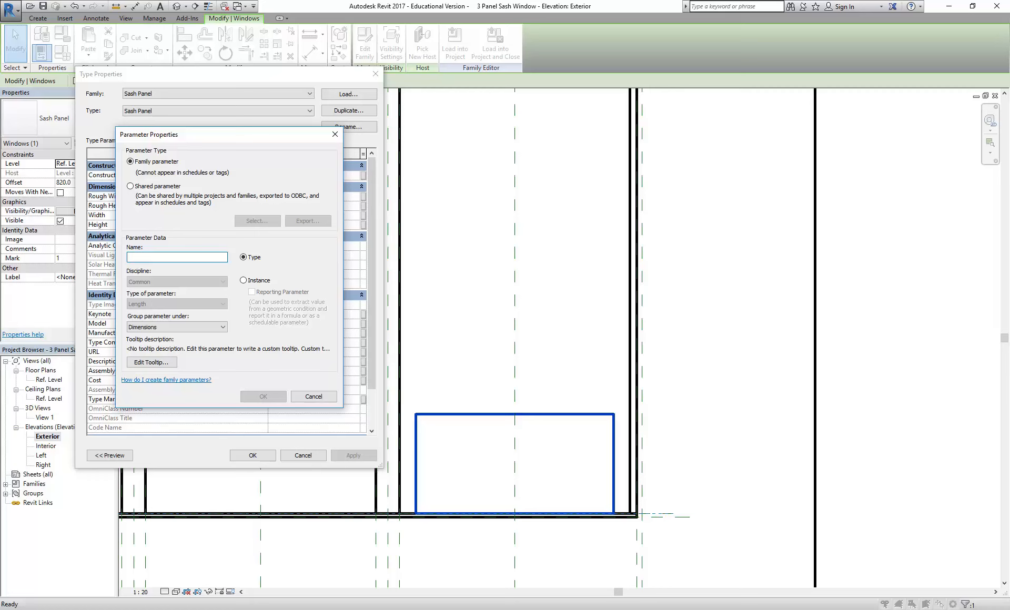
text(Sh)
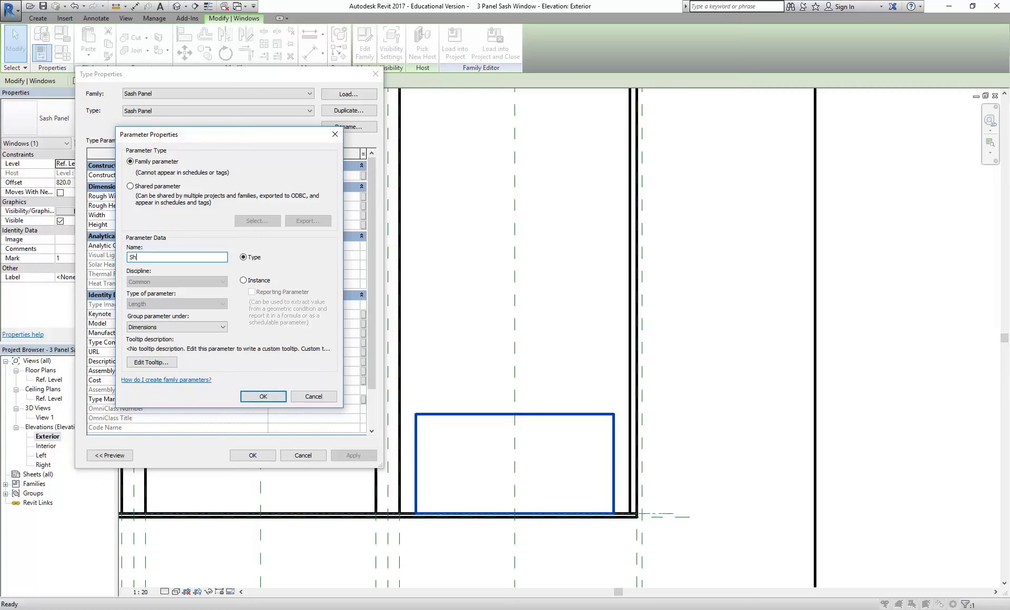
text(sh Frame Width)
click(258, 399)
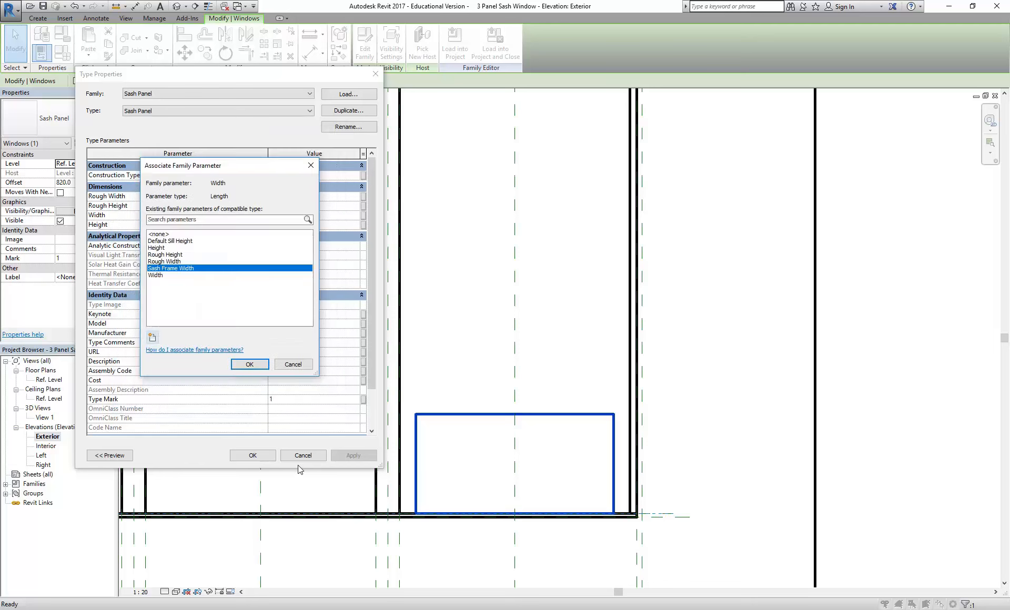
click(249, 364)
click(252, 455)
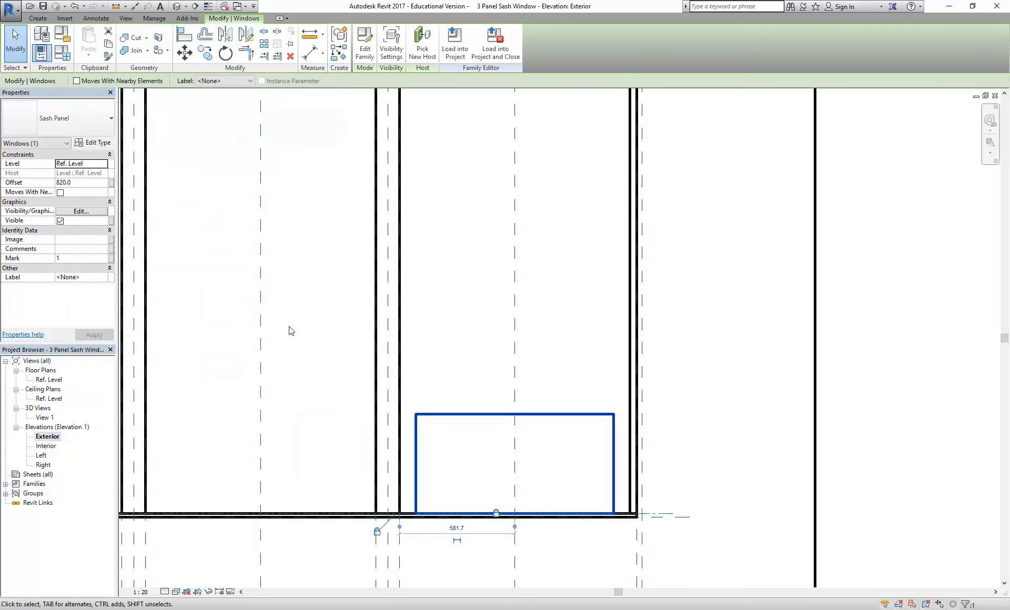
Set the Sash Frame Width parameter to 800 in the family types and apply it
click(288, 332)
scroll(289, 332, down, 3)
middle_drag(289, 331, 339, 348)
scroll(339, 348, up, 1)
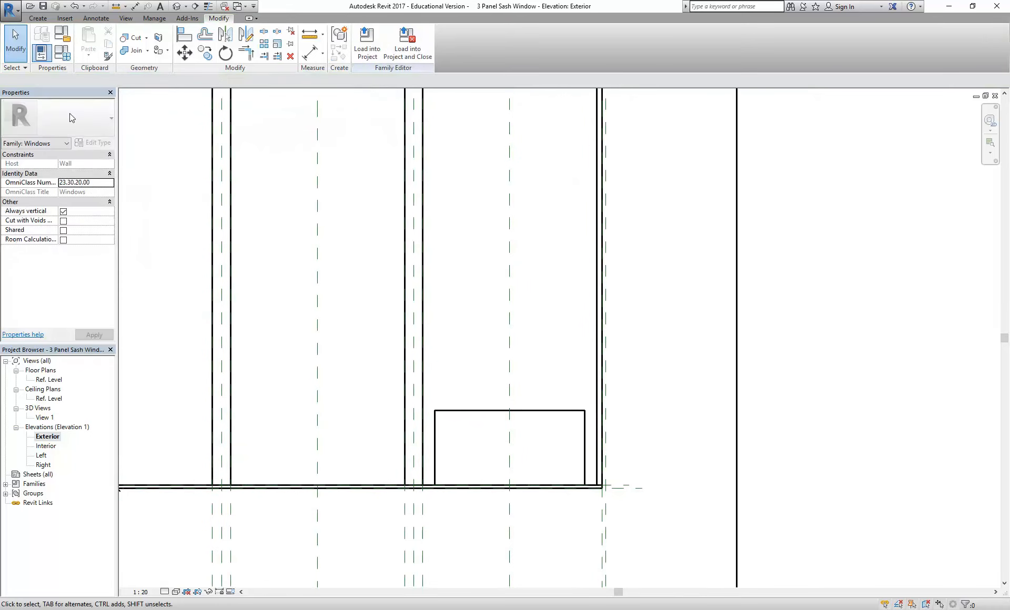
click(63, 53)
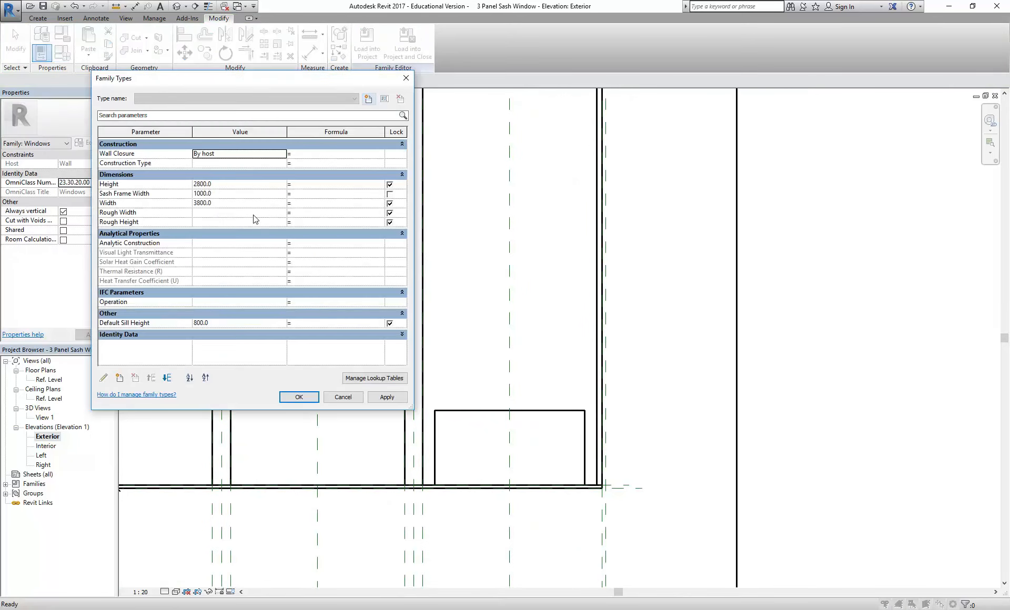
click(238, 194)
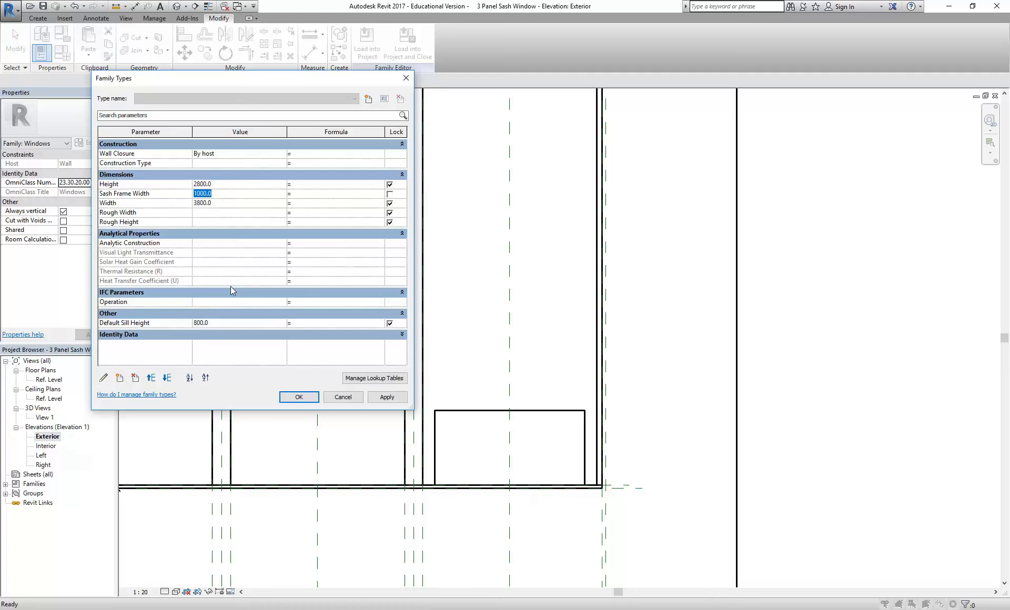
text(800)
click(404, 398)
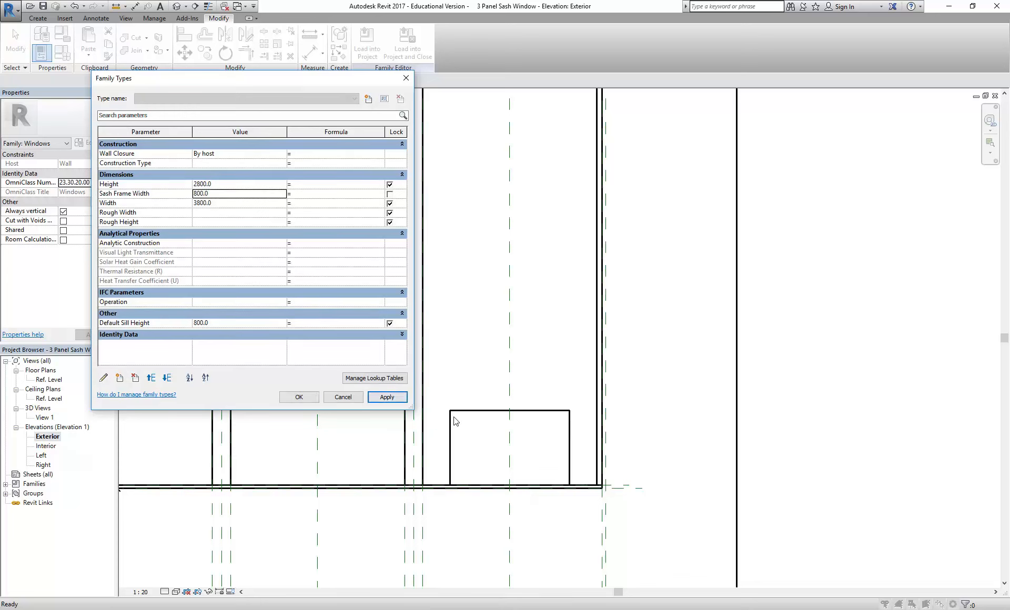
click(300, 400)
Measure the overall window width along the bottom frame, from one outer edge to the other
scroll(301, 401, down, 1)
middle_drag(385, 415, 614, 409)
scroll(614, 408, up, 1)
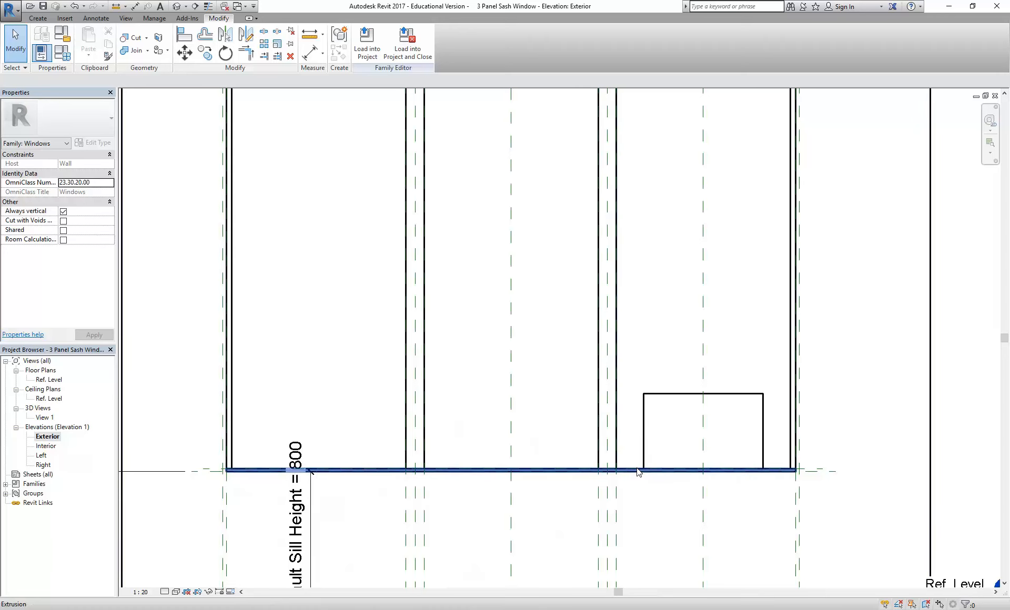
click(312, 43)
scroll(225, 468, up, 4)
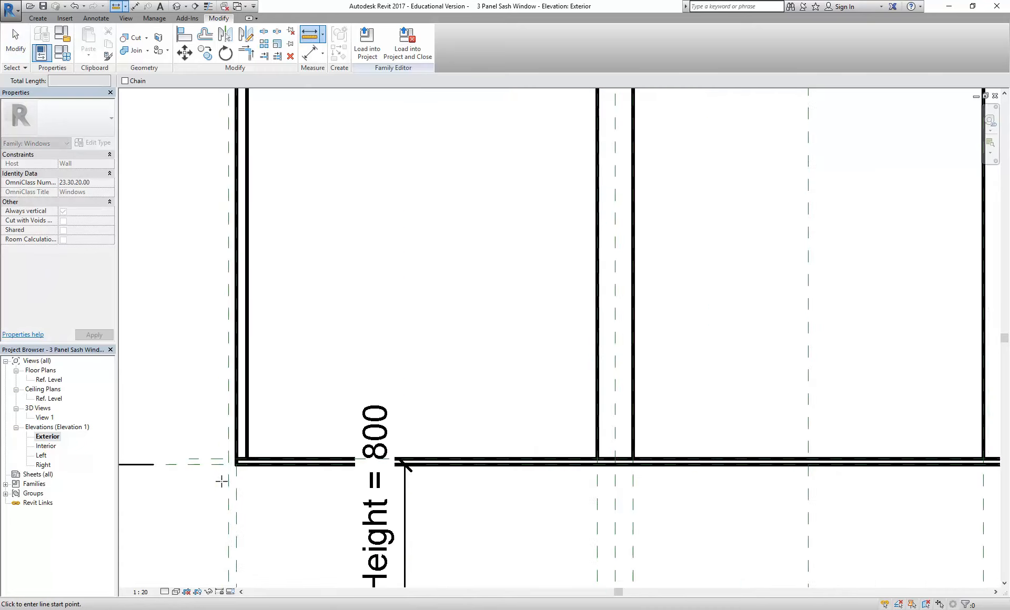
click(243, 457)
scroll(492, 428, down, 3)
middle_drag(649, 432, 286, 407)
scroll(795, 424, up, 2)
scroll(793, 423, up, 1)
click(733, 406)
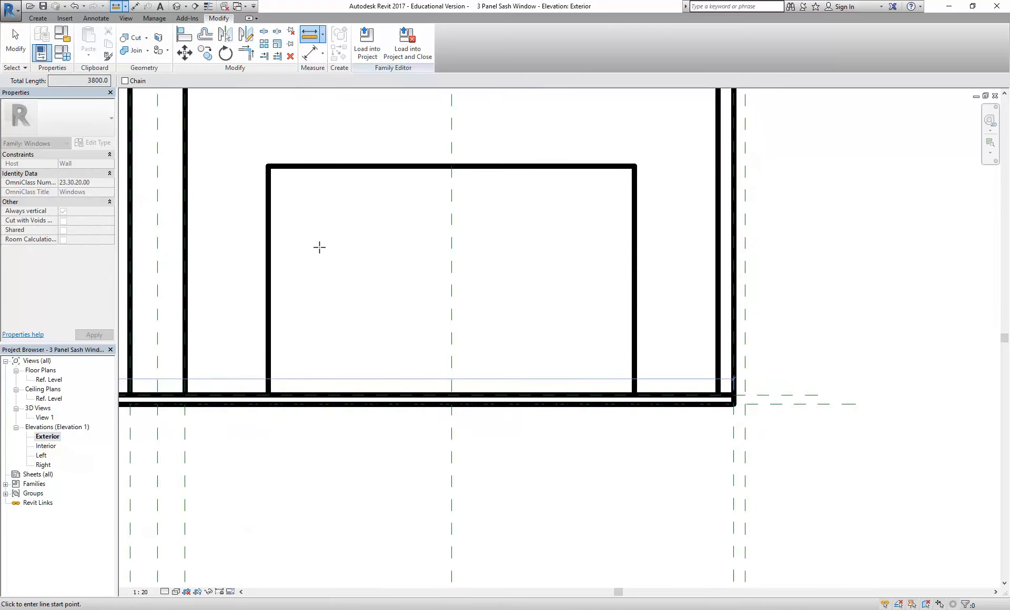
Measure the thickness of the window's left vertical frame member at its lower corner
middle_drag(318, 245, 440, 323)
scroll(599, 438, down, 3)
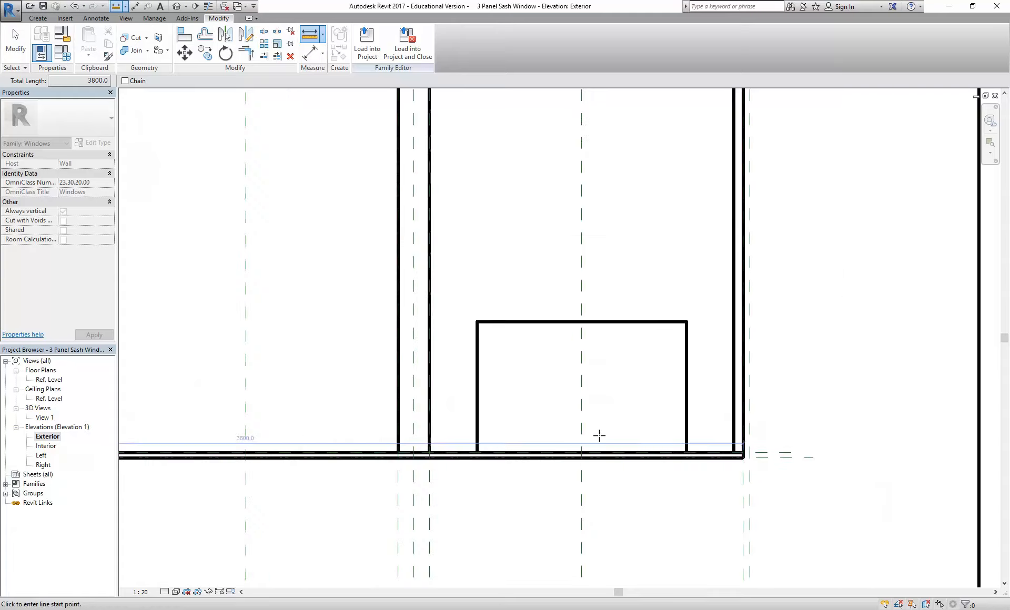
middle_drag(443, 387, 512, 383)
right_click(386, 348)
click(400, 356)
scroll(473, 372, down, 2)
scroll(466, 372, up, 3)
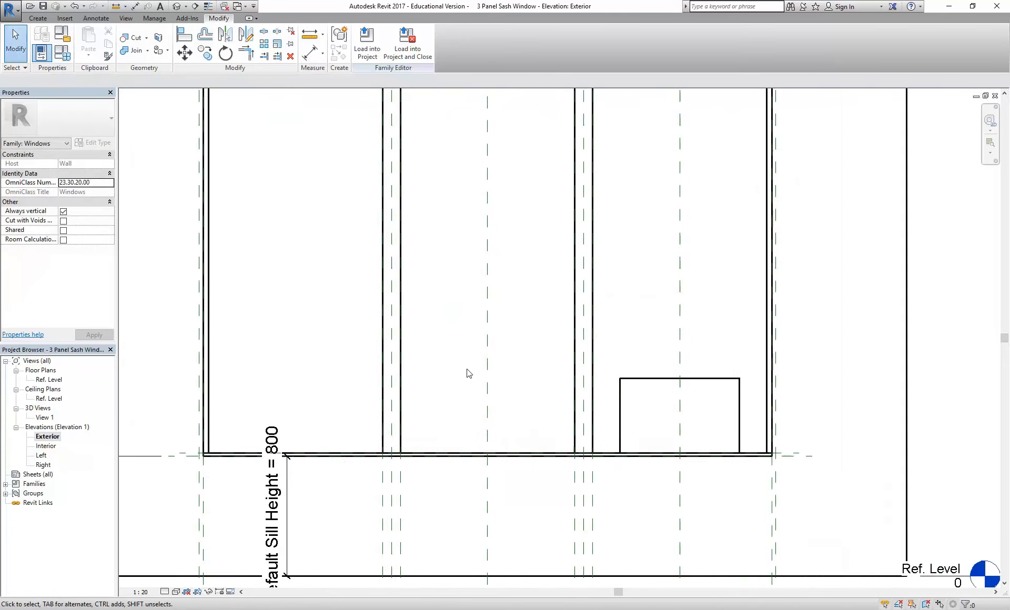
click(310, 33)
middle_drag(333, 371, 398, 346)
scroll(247, 404, up, 3)
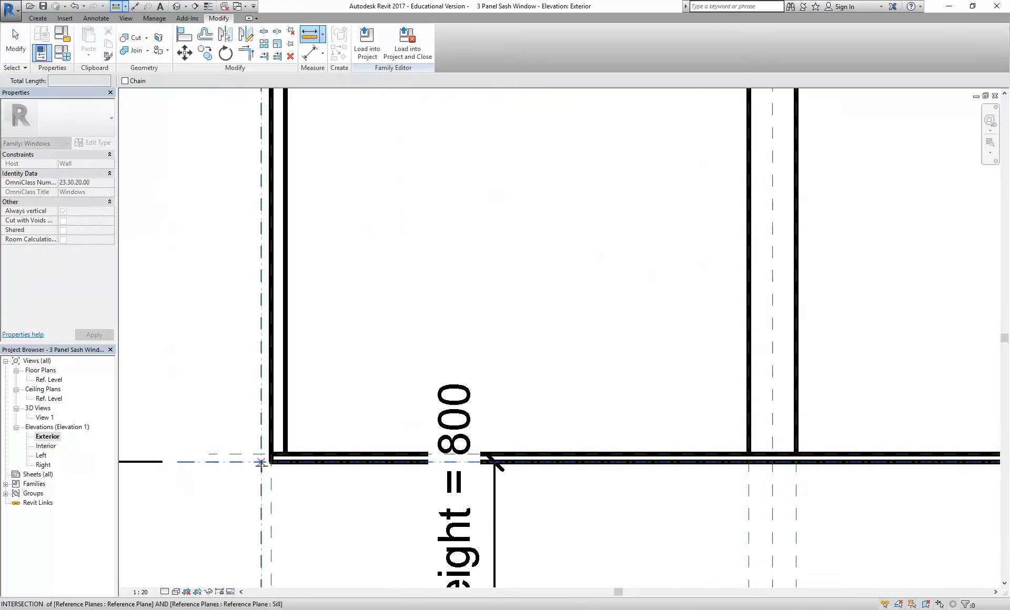
scroll(277, 449, up, 3)
click(280, 443)
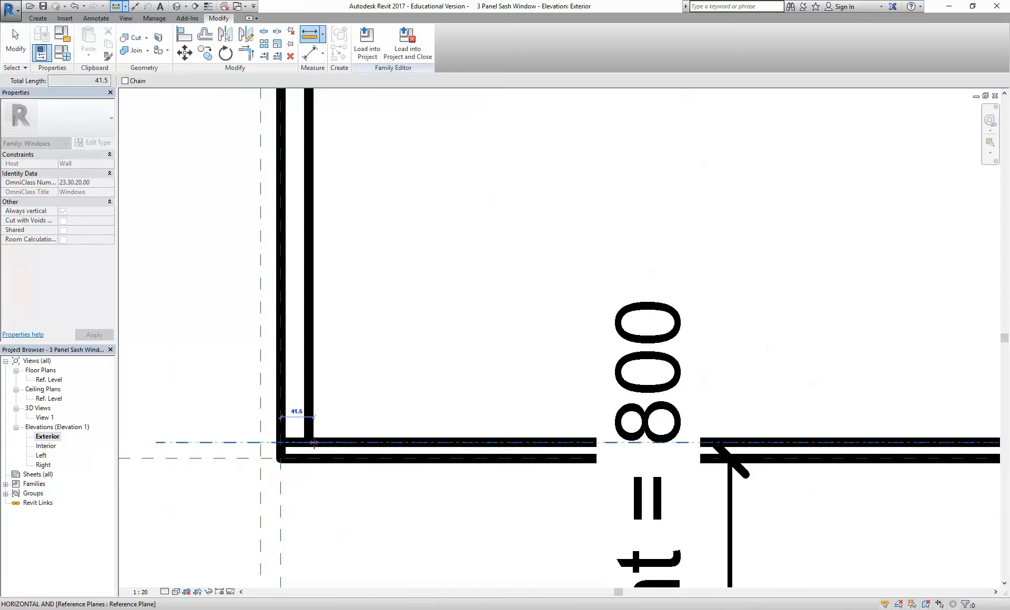
click(309, 442)
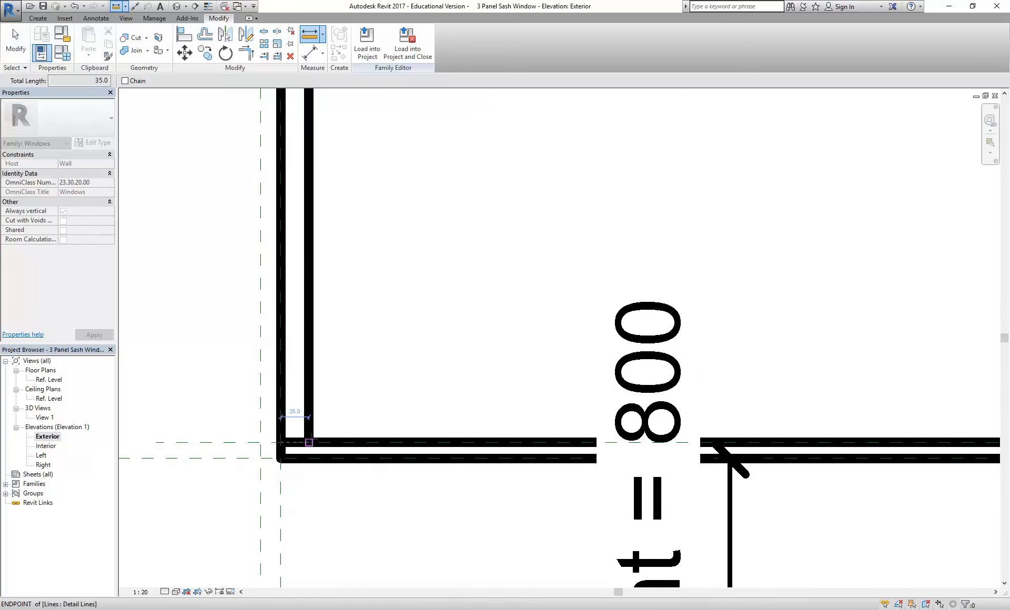
Measure the width of the mullion between the left and middle bays at the sill, and close the measuring tool
scroll(442, 325, down, 3)
middle_drag(442, 324, 299, 356)
scroll(456, 392, up, 2)
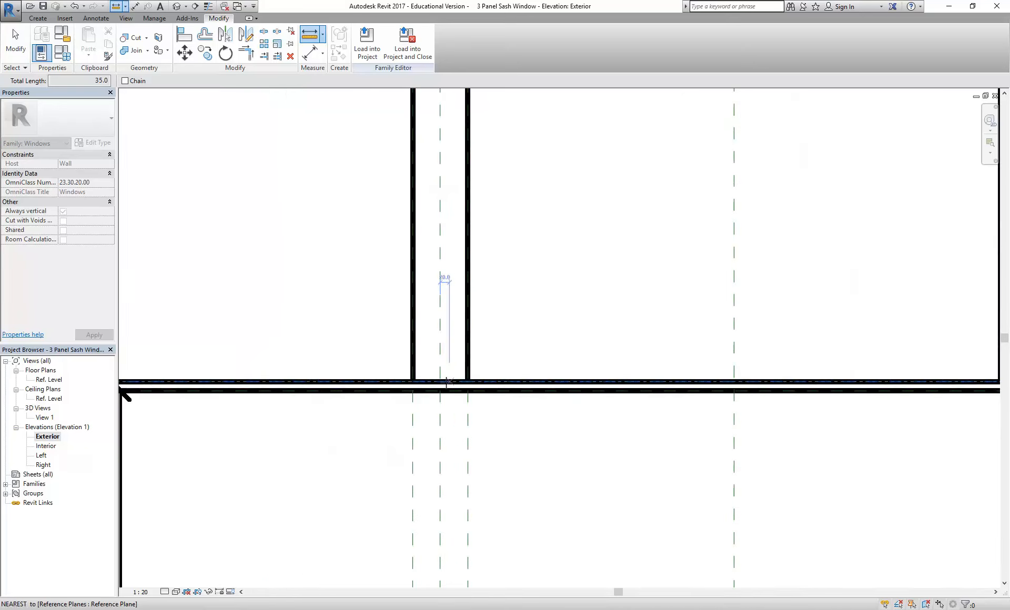
click(413, 382)
click(468, 382)
scroll(473, 390, down, 6)
scroll(501, 374, up, 1)
middle_drag(502, 375, 489, 447)
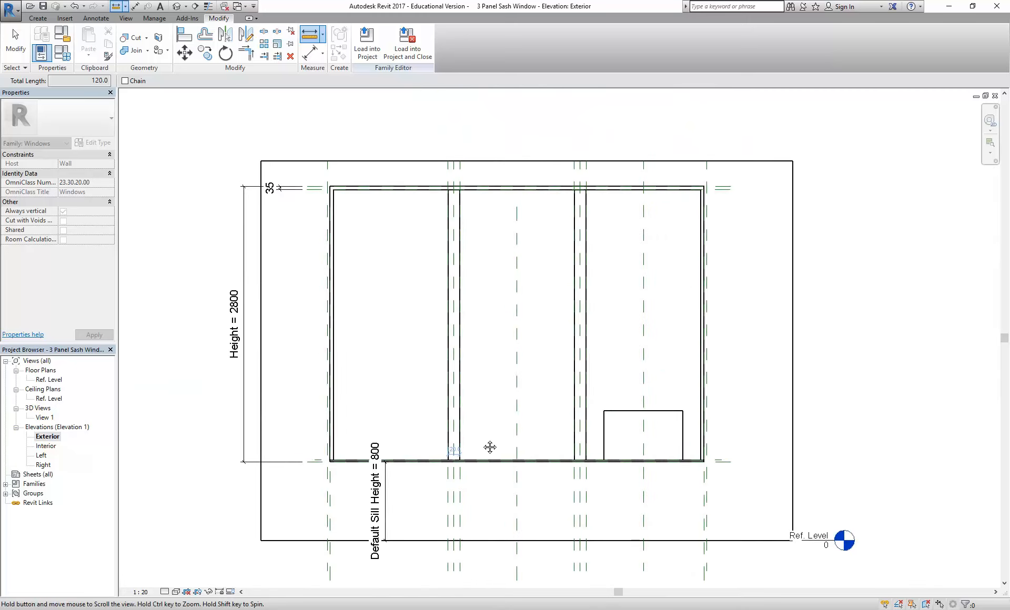
right_click(485, 352)
click(520, 363)
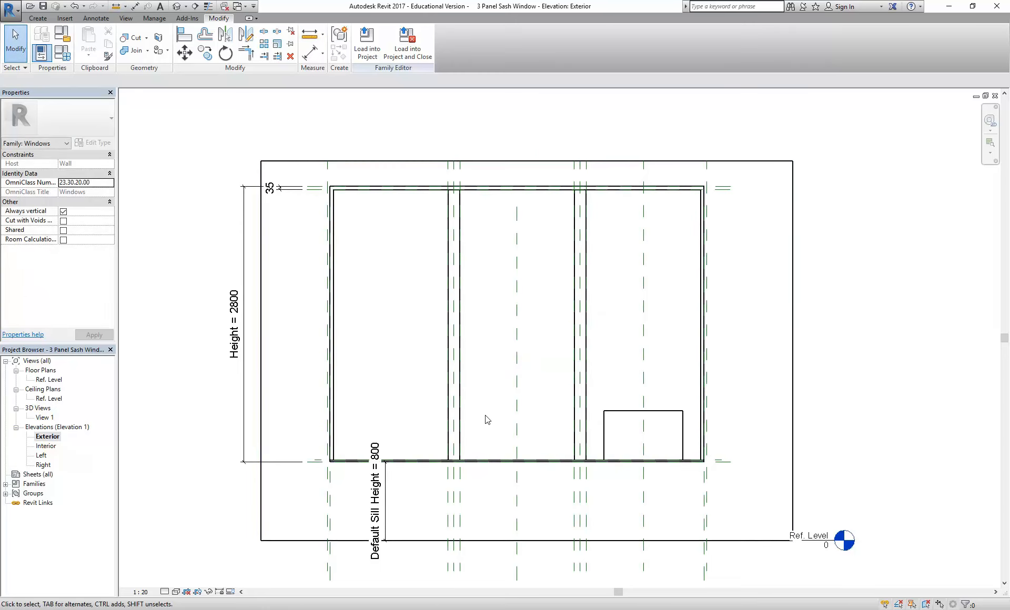
Give the Sash Frame Width parameter the formula (Width - 310)/3 in the family types and accept it
scroll(487, 420, up, 2)
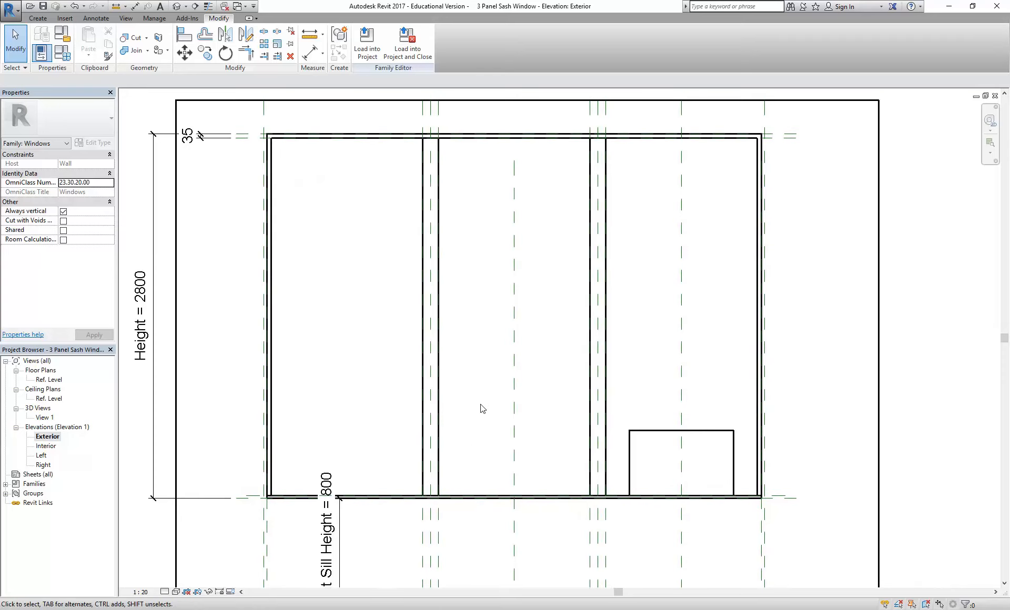
middle_drag(470, 315, 478, 332)
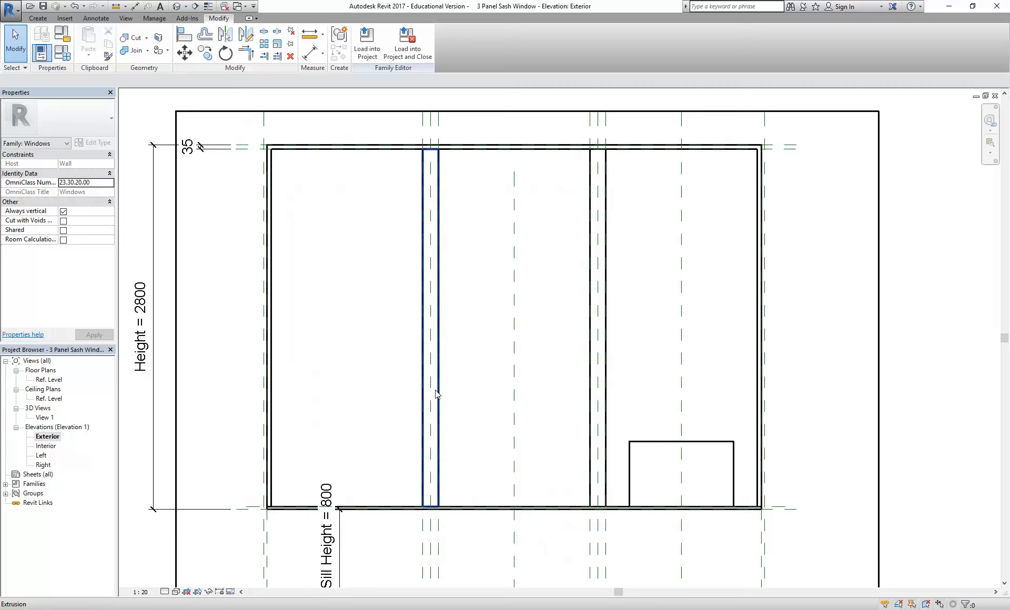
middle_drag(315, 297, 318, 308)
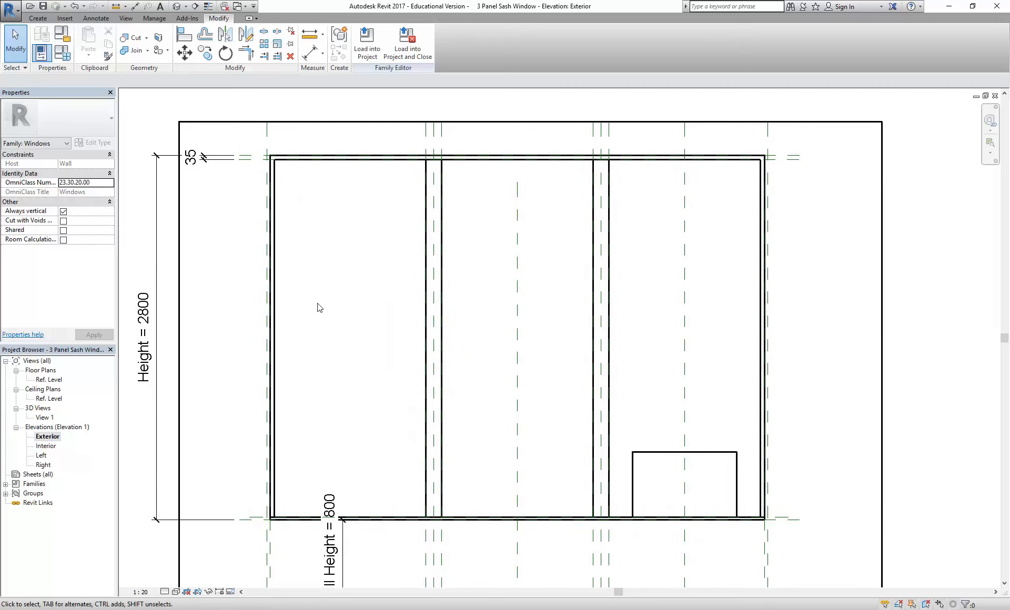
click(64, 52)
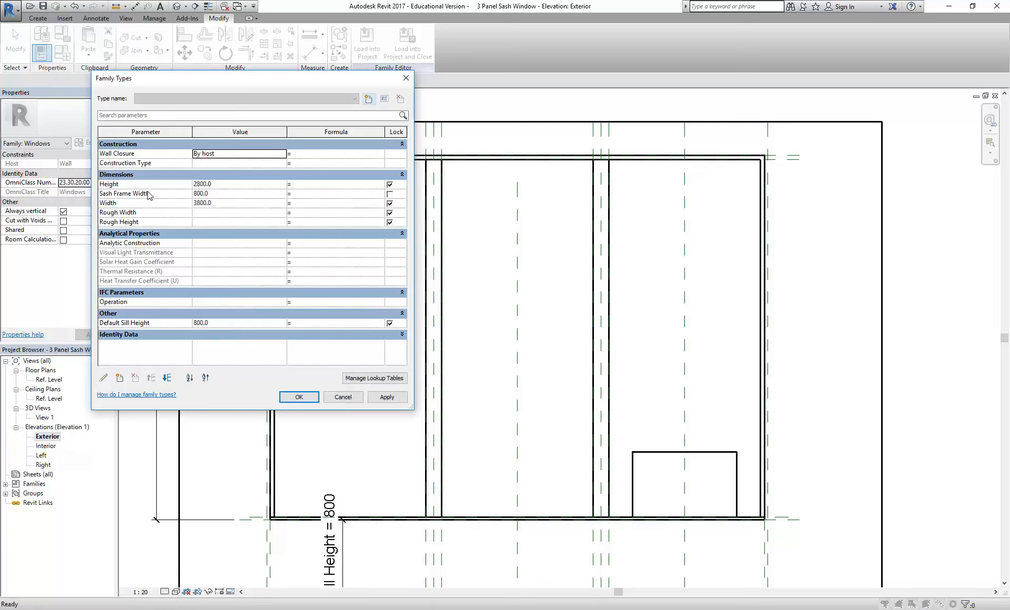
click(331, 194)
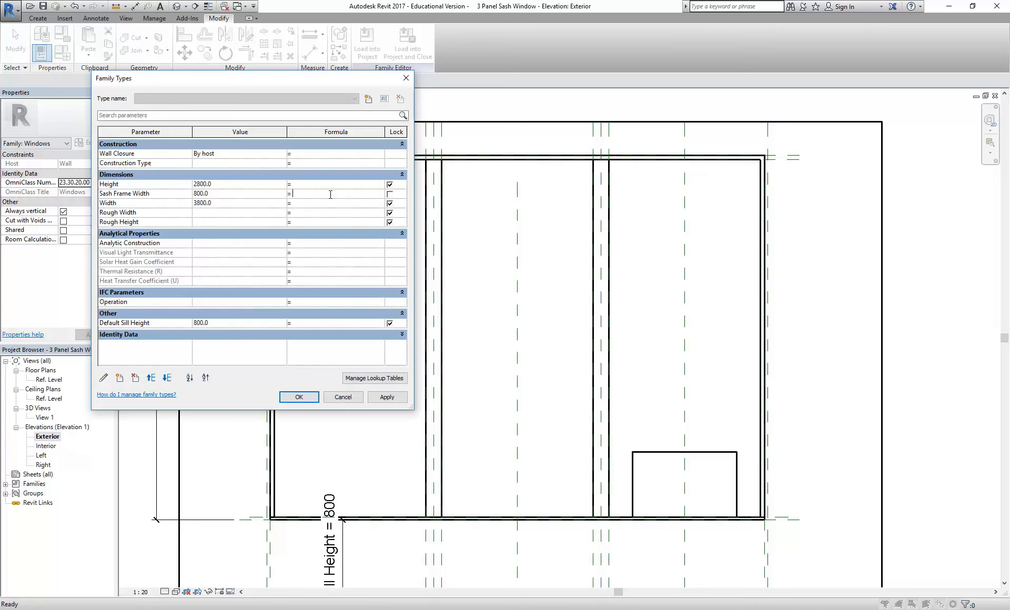
text(Width)
text(()
key(Return)
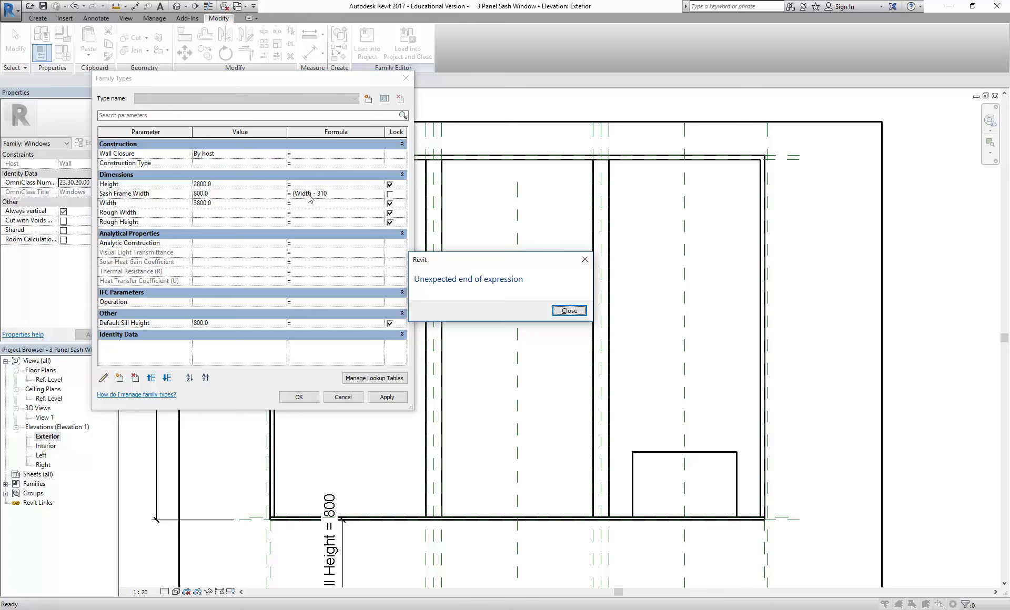
click(569, 311)
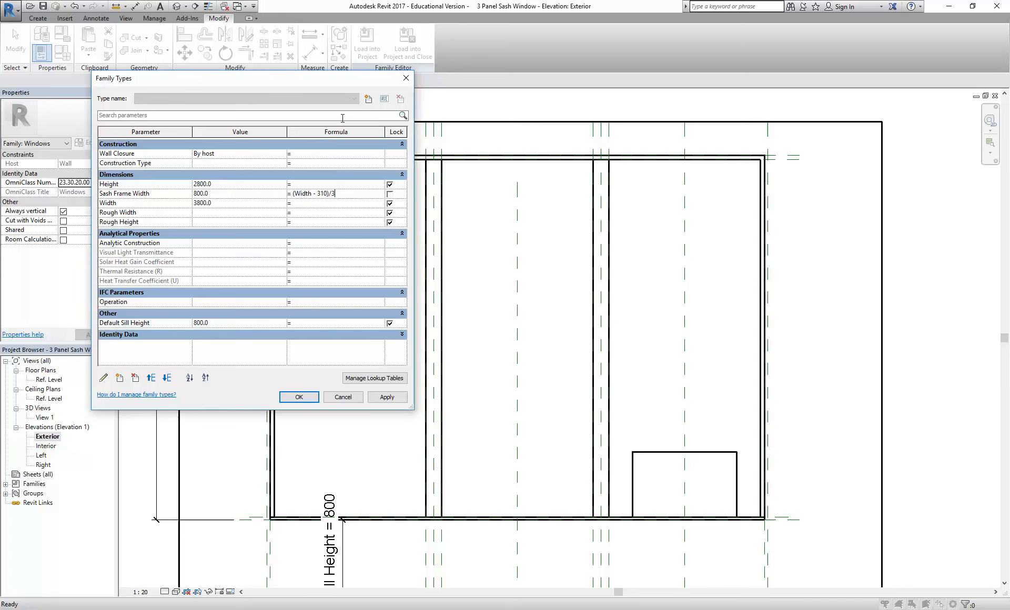
click(224, 193)
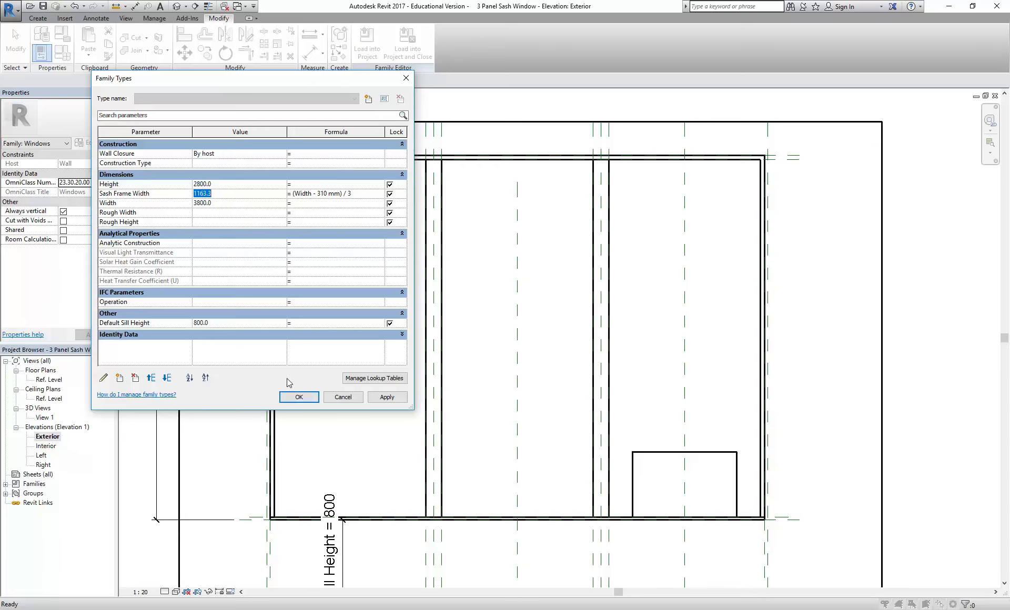
click(298, 398)
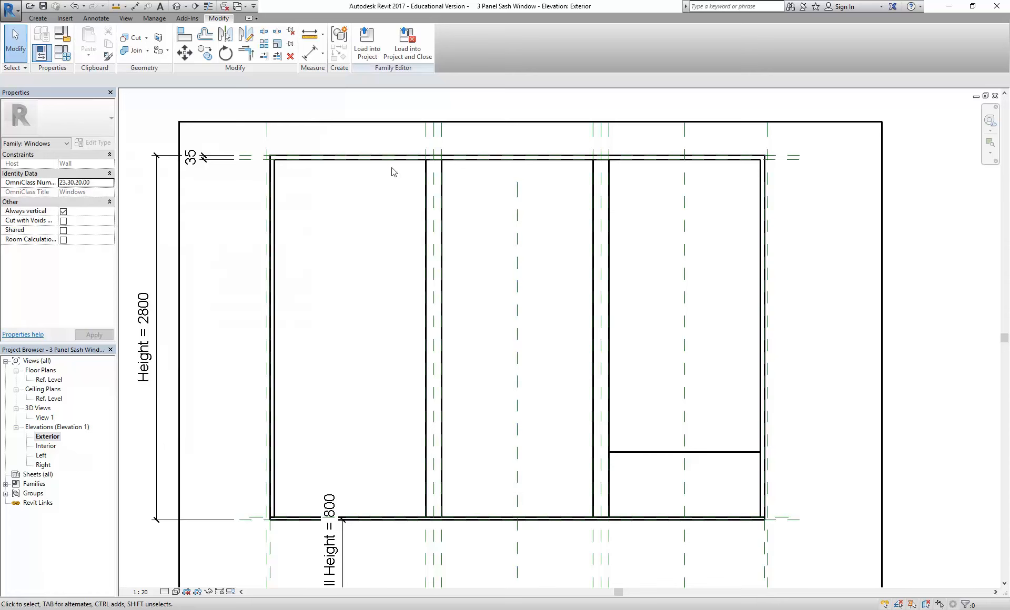
Measure the clear width of the right bay along the head, from the mullion to the side frame
click(309, 34)
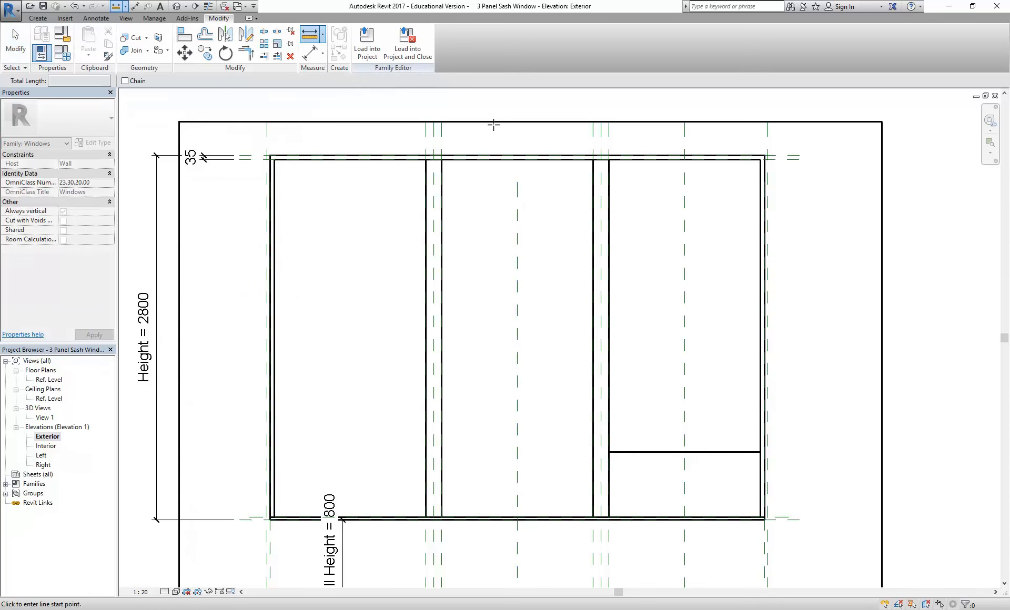
click(608, 159)
click(760, 159)
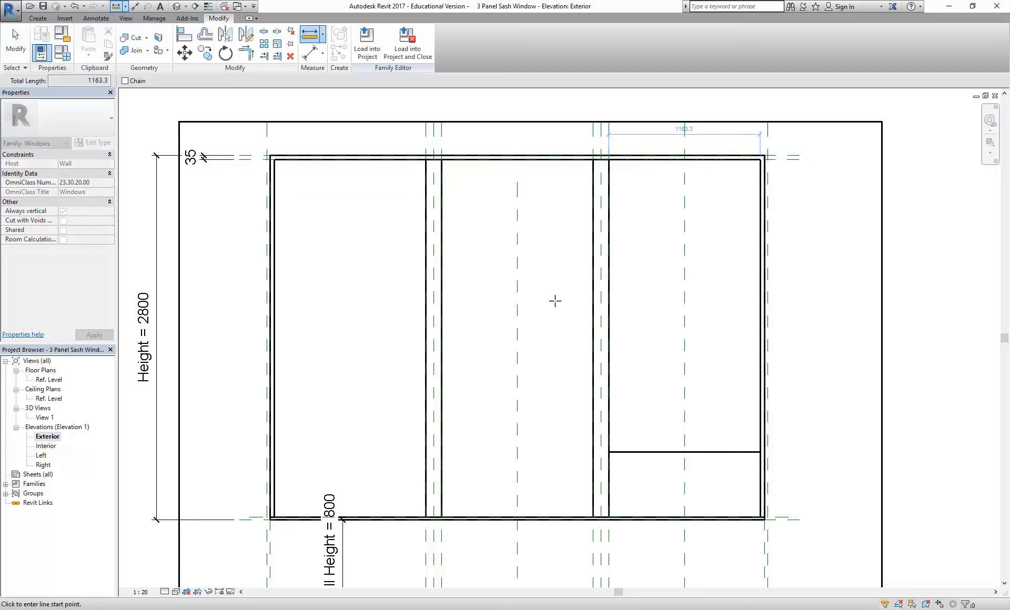
right_click(557, 265)
click(562, 272)
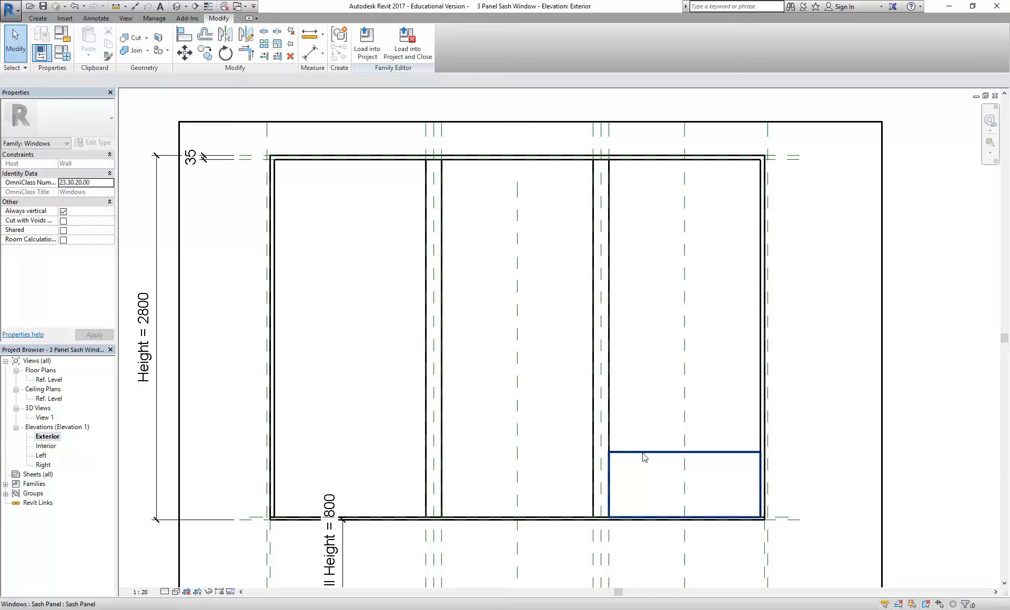
Measure the overall window height along the right outer edge, from sill to head
click(310, 34)
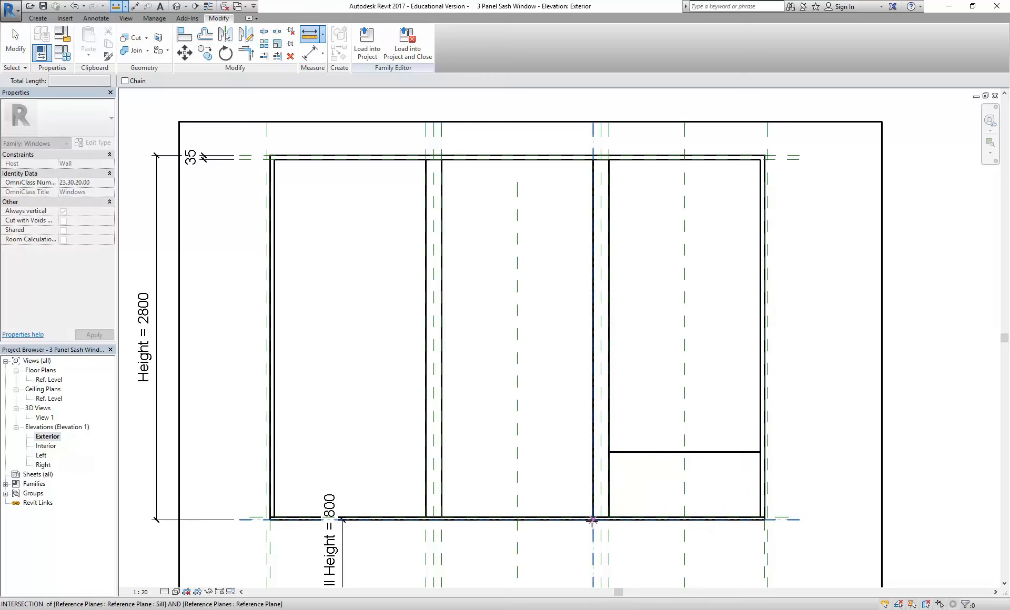
click(764, 520)
click(765, 156)
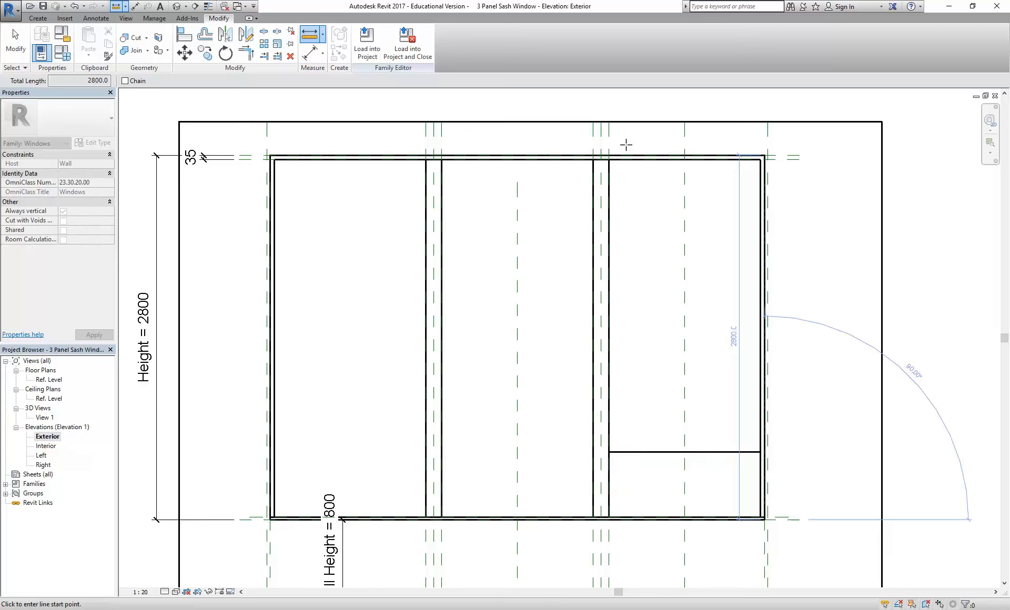
Measure the thicknesses of the head and sill frames beside the right mullion, and leave the measuring tool
click(608, 159)
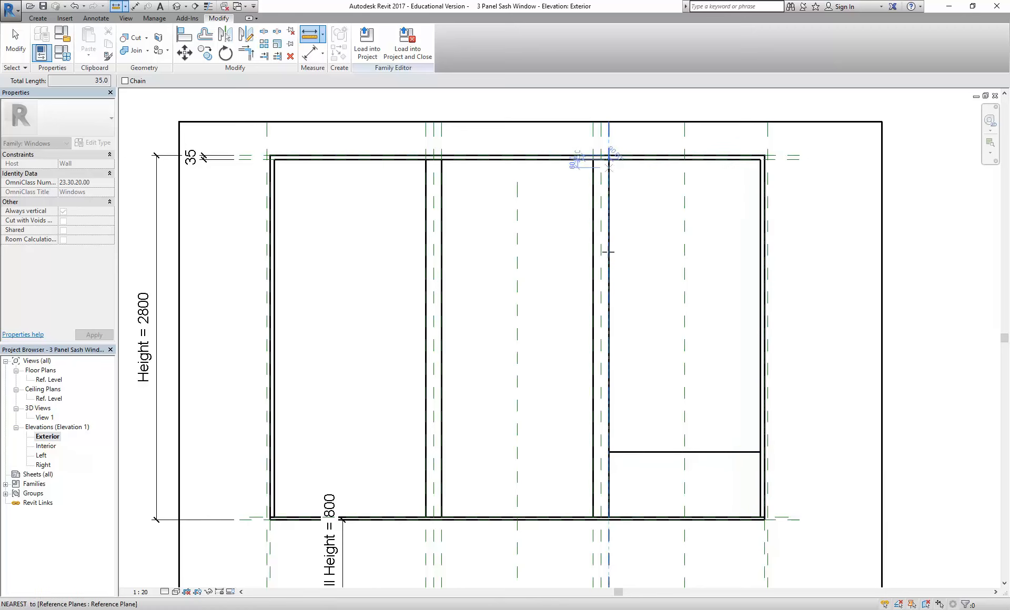
scroll(609, 518, up, 6)
click(541, 422)
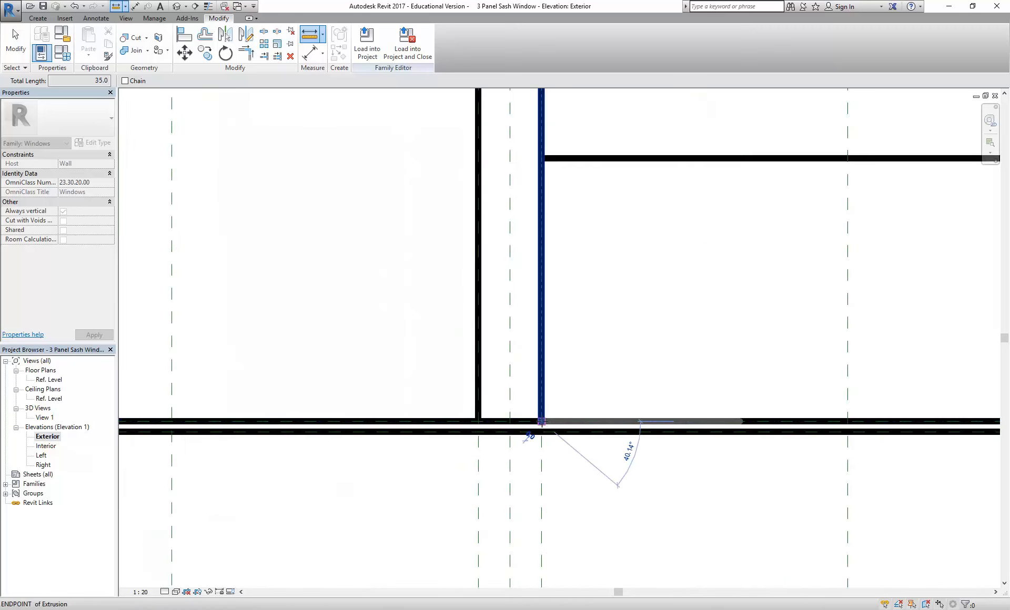
click(541, 432)
scroll(381, 251, down, 2)
scroll(381, 251, down, 4)
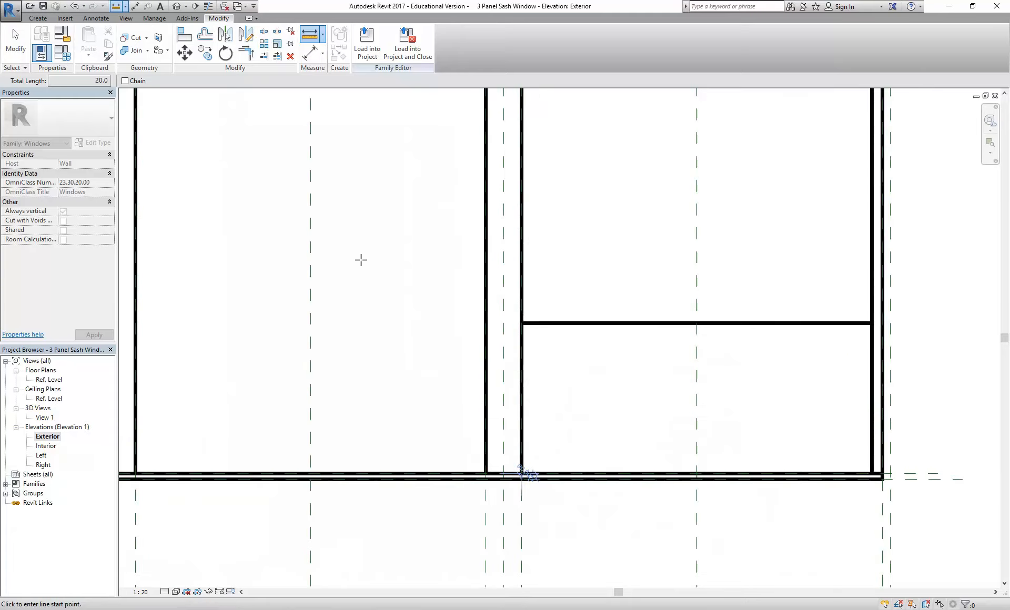
right_click(436, 278)
click(463, 284)
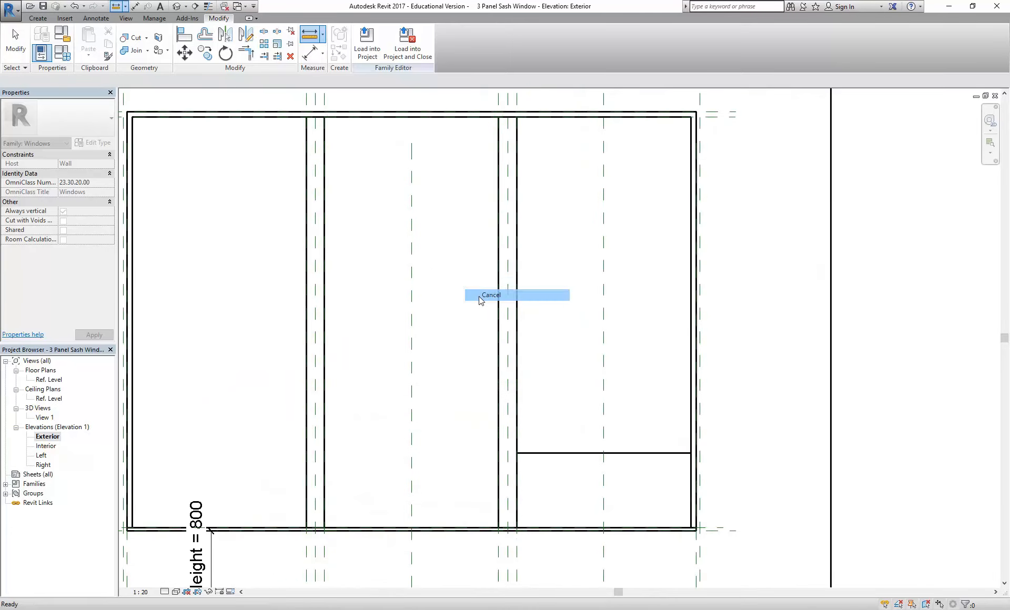
scroll(491, 306, down, 2)
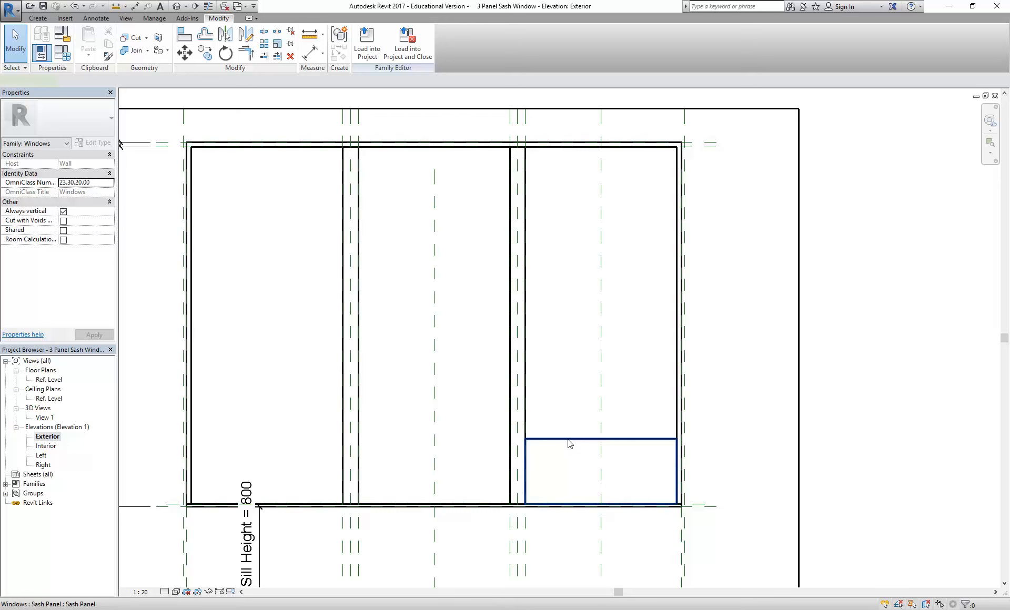
click(568, 439)
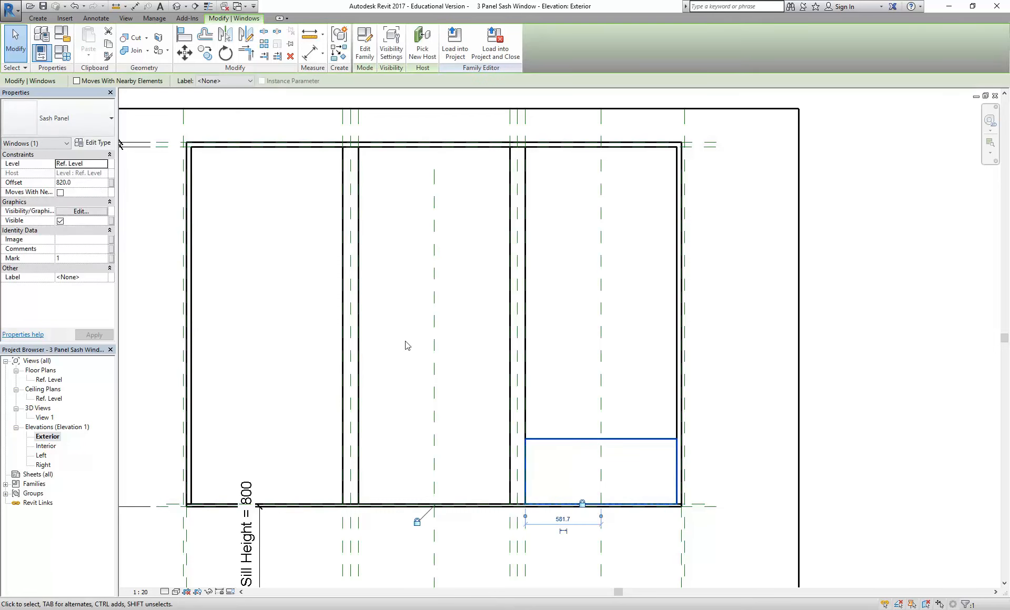
click(66, 55)
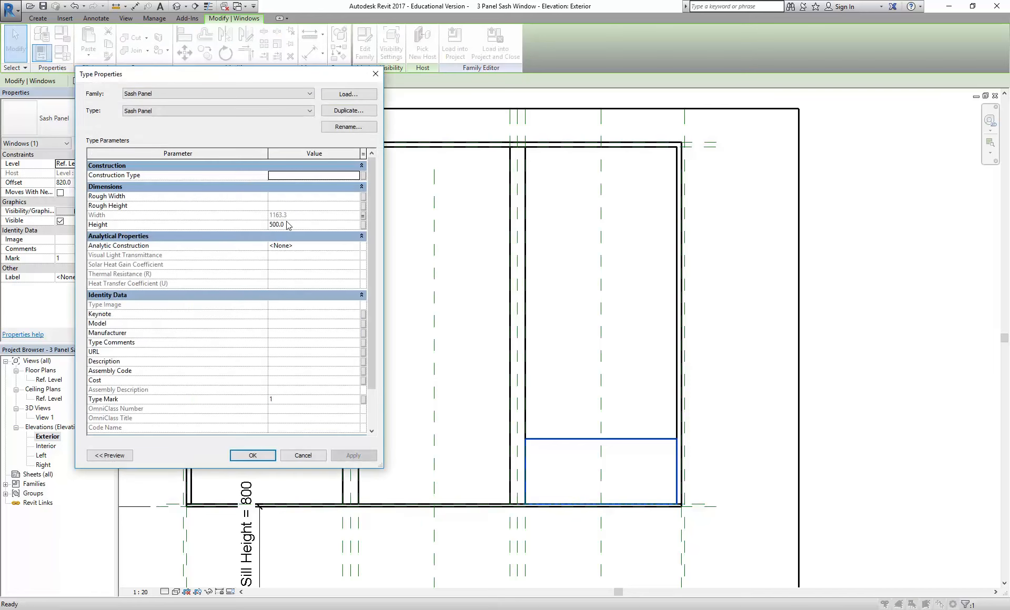
click(363, 226)
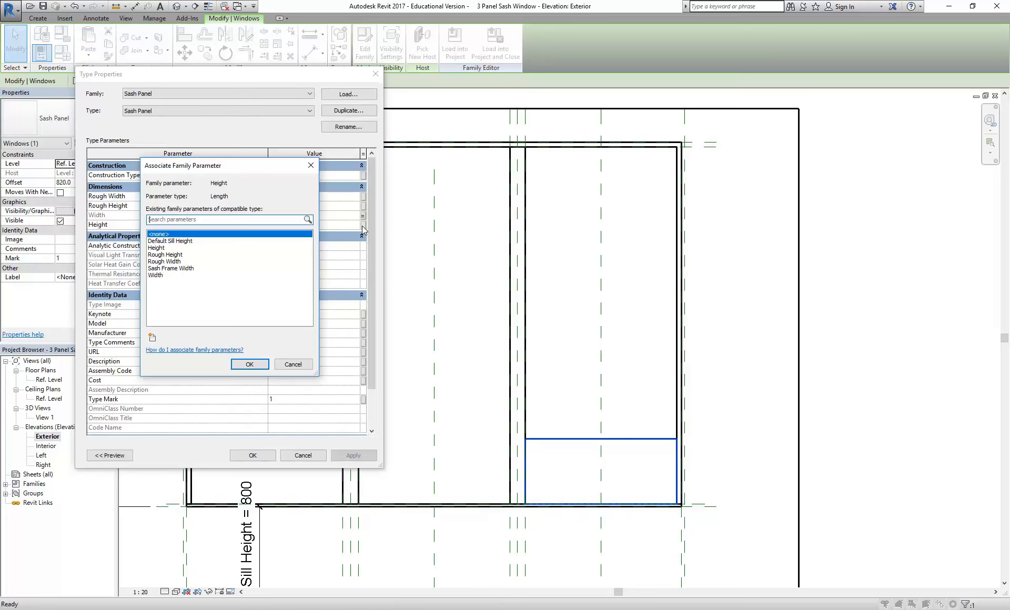
click(290, 365)
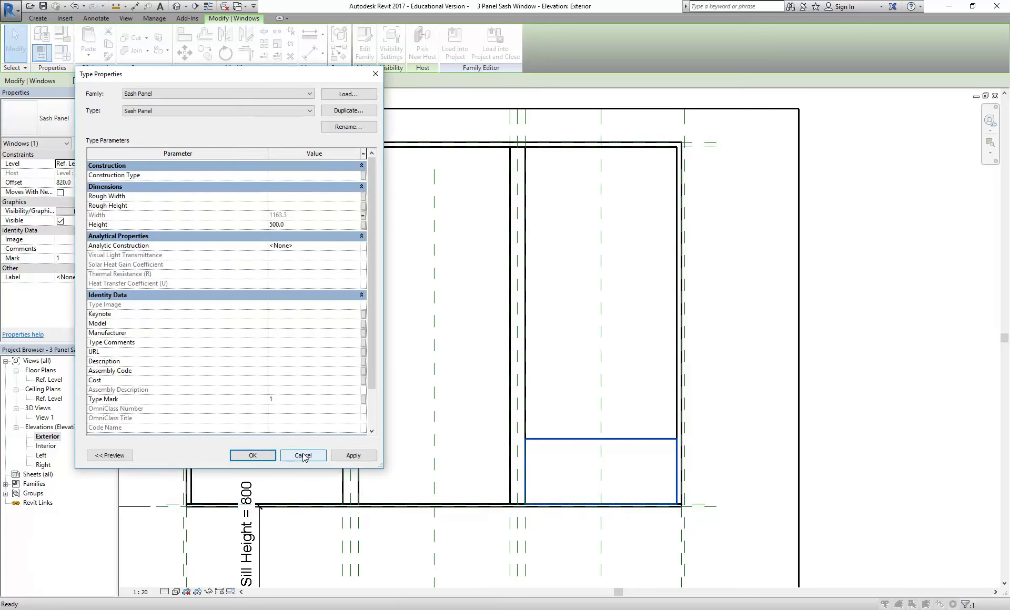
click(301, 455)
click(569, 343)
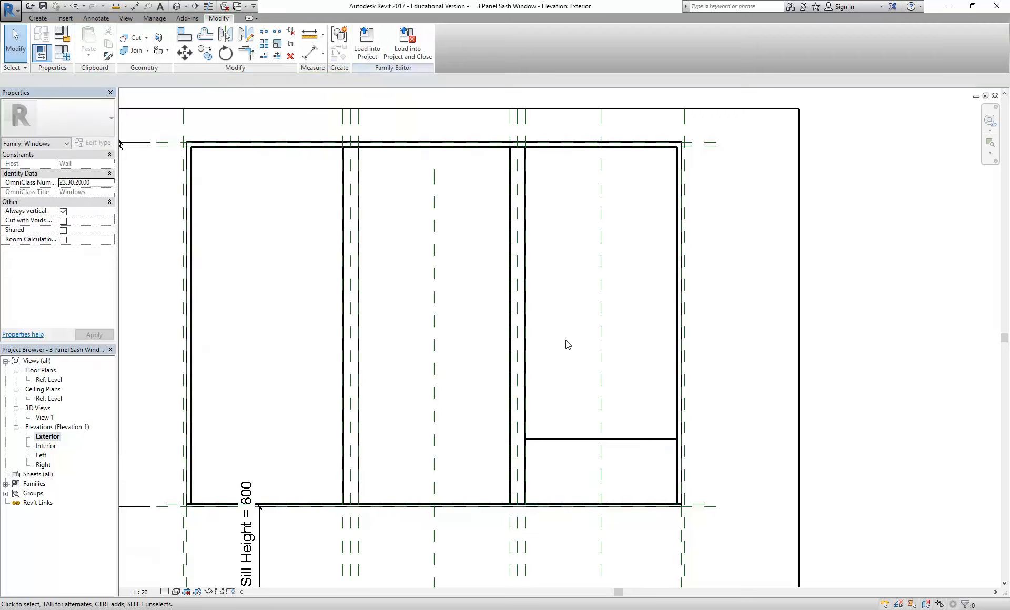
Measure the clear height of the right bay along the mullion, from the sill frame to the head frame
click(310, 34)
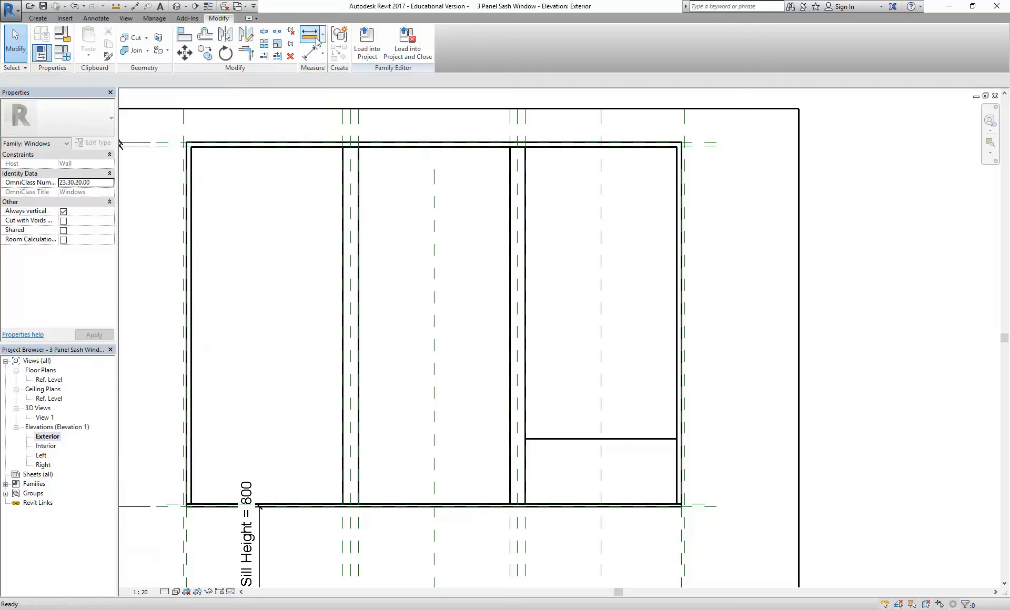
click(525, 504)
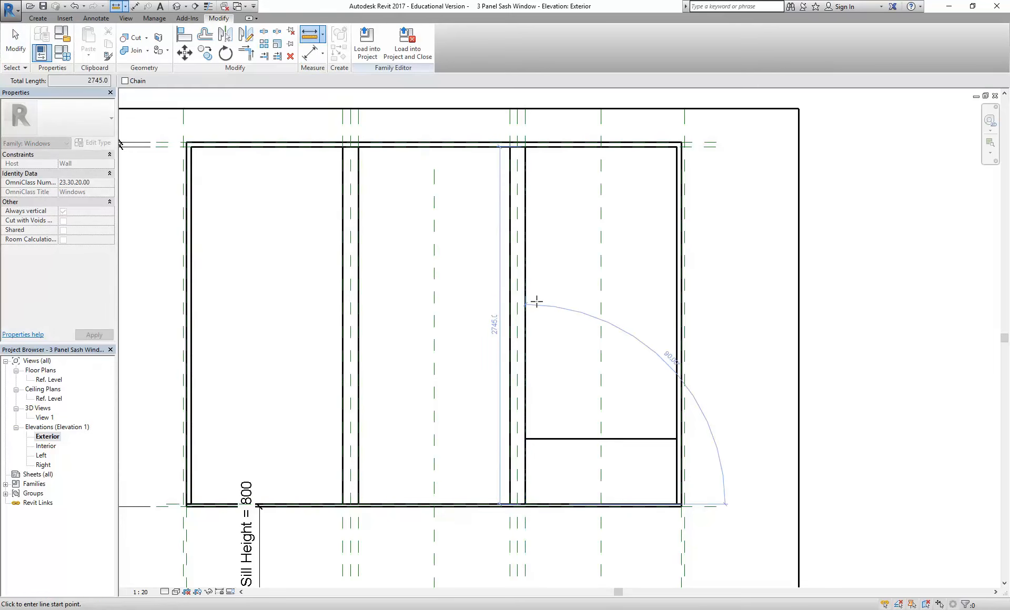
click(524, 146)
right_click(403, 262)
click(421, 273)
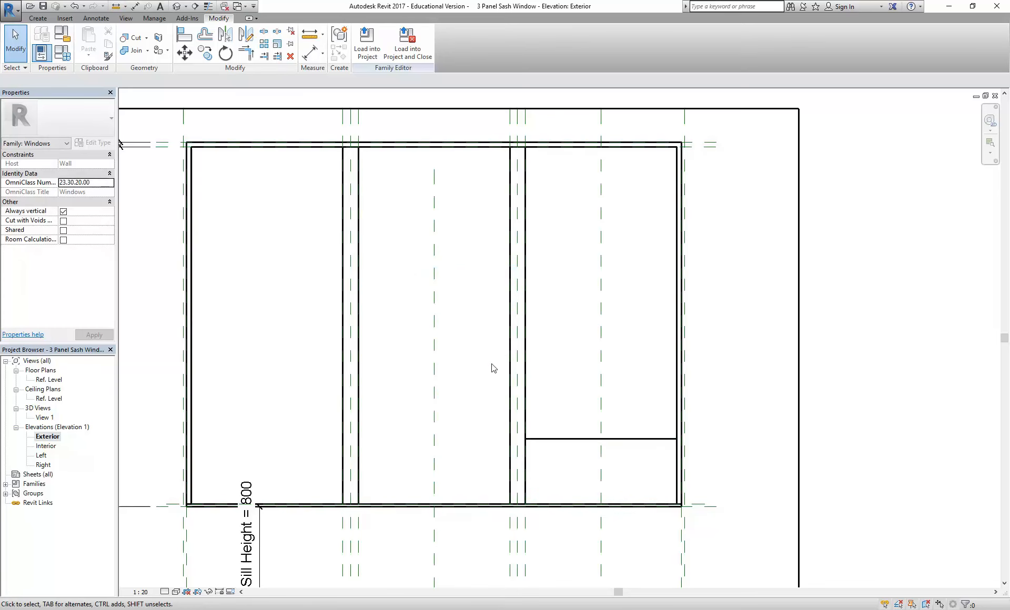
Open the type properties of the Sash Panel in the right bay
click(63, 53)
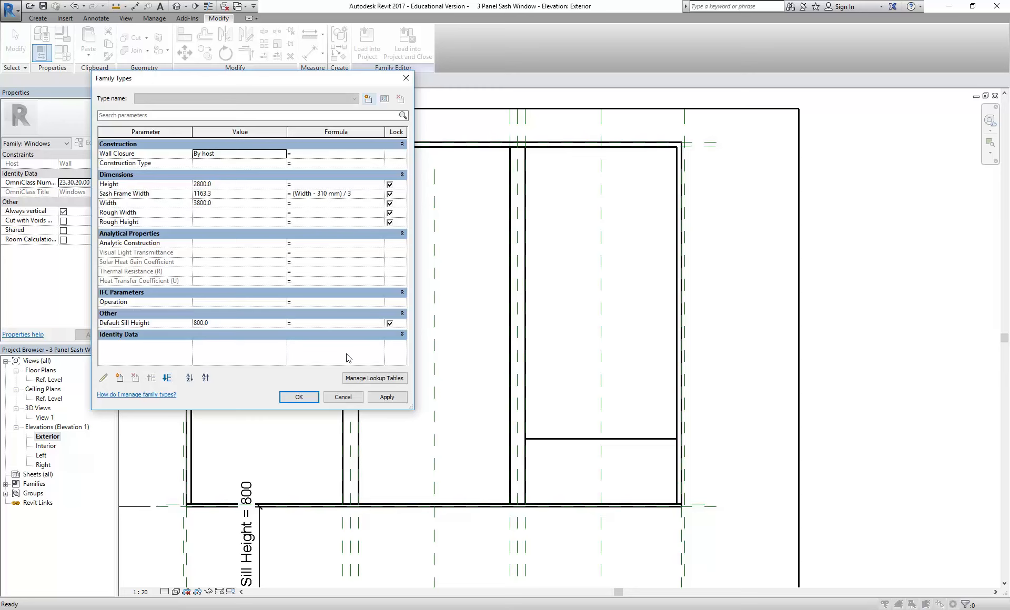
click(343, 399)
click(572, 444)
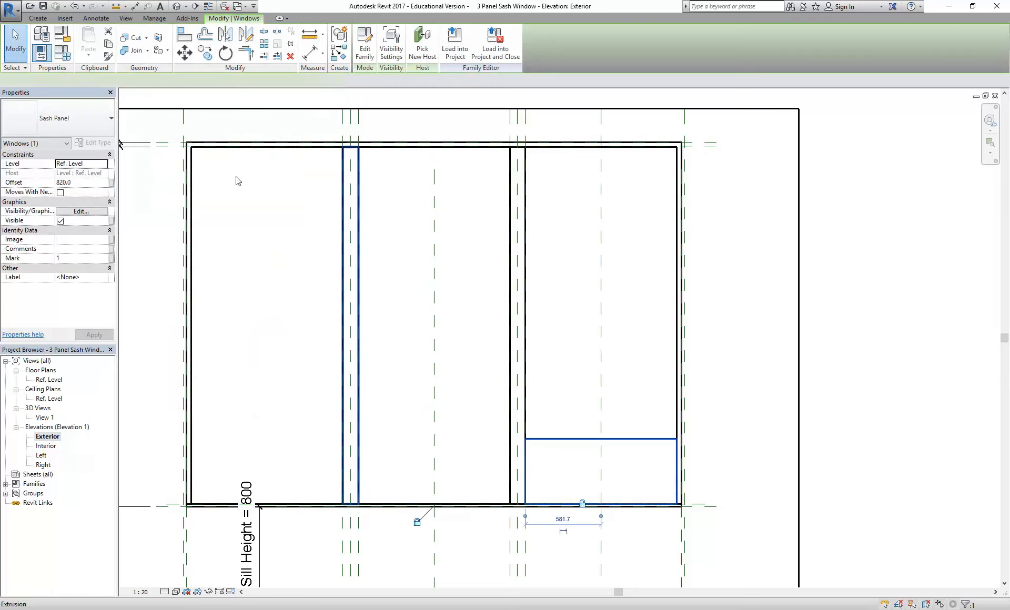
click(95, 144)
Try to associate the Sash Panel's Height with a family parameter named Sash Frame Height
click(363, 225)
click(222, 219)
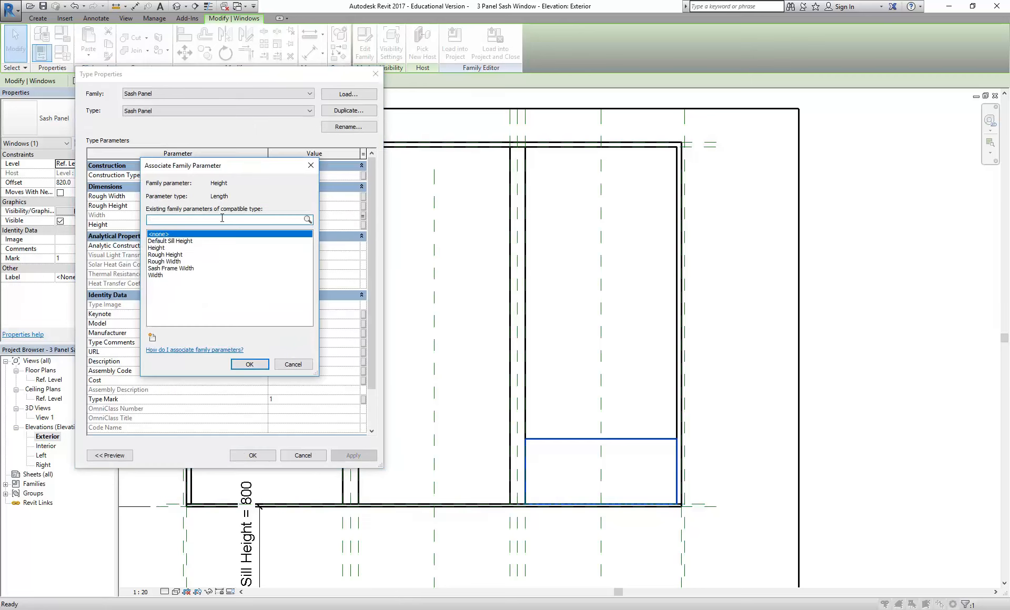
text(Sash Fr)
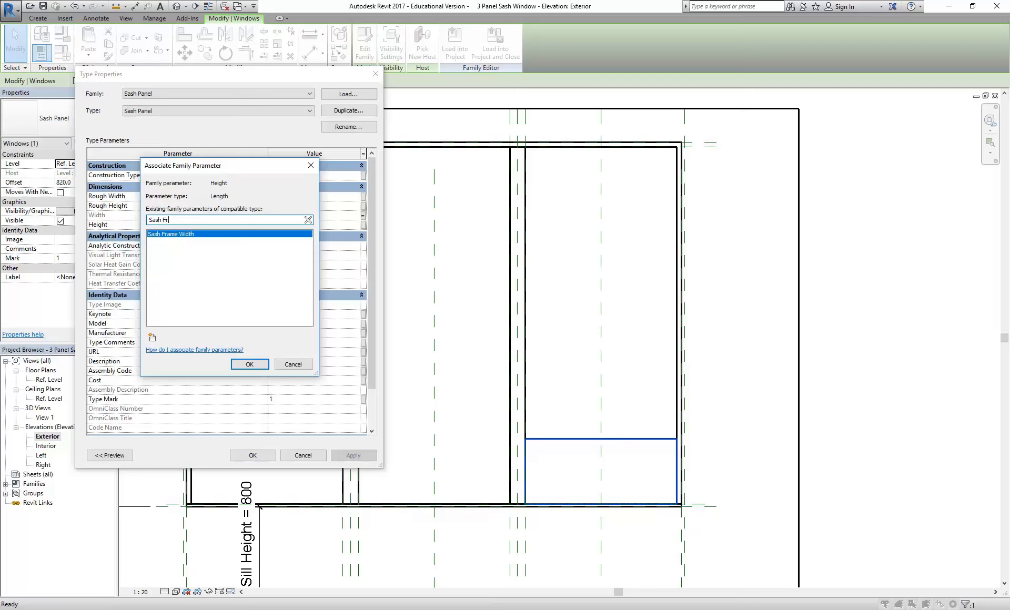
text(ame Height)
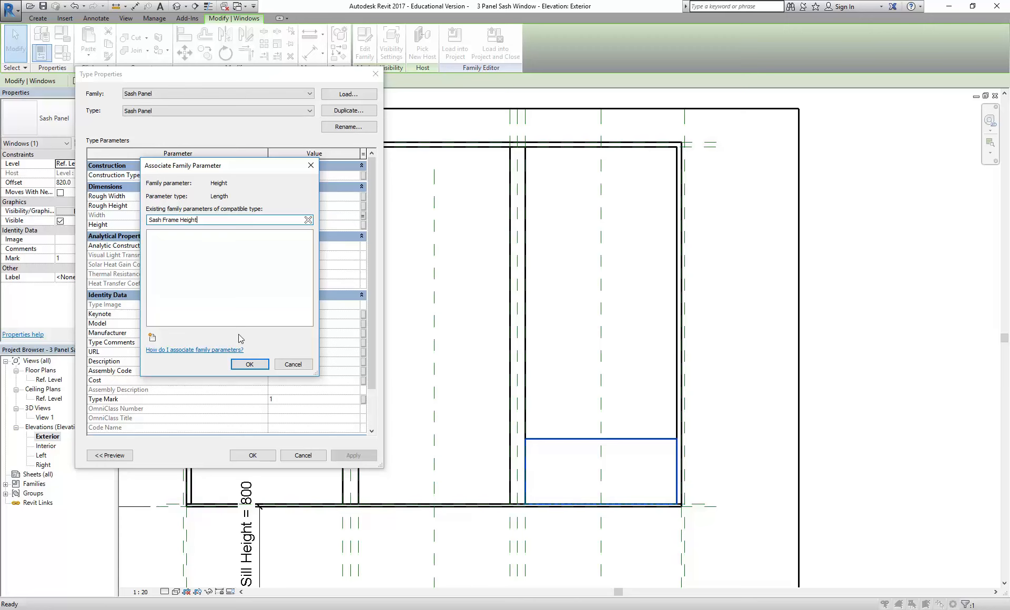
click(247, 366)
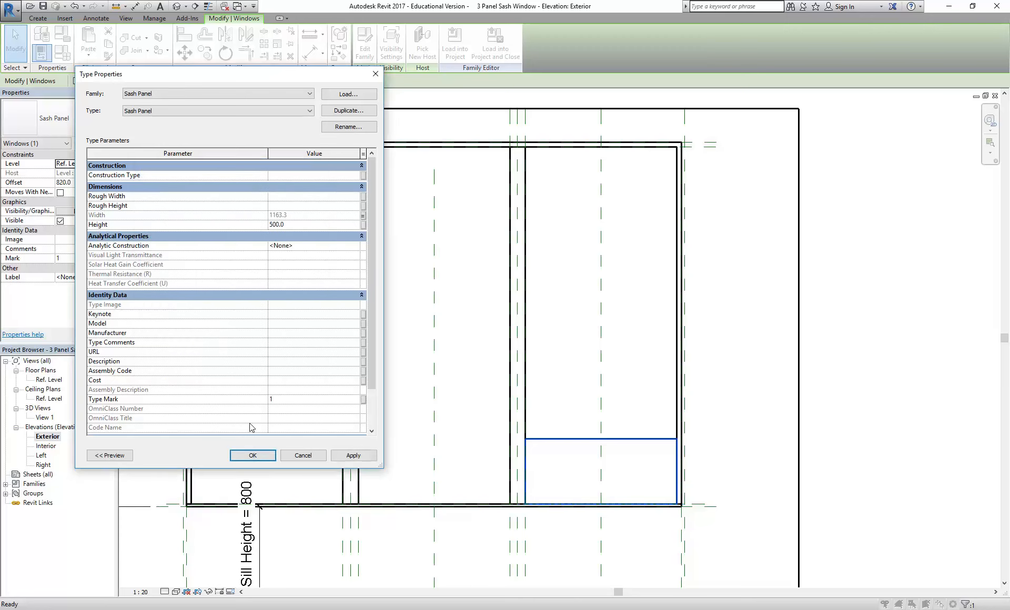
Create a Sash Frame Height type parameter under Dimensions, associate it with the Sash Panel's Height, and accept the type properties
click(363, 225)
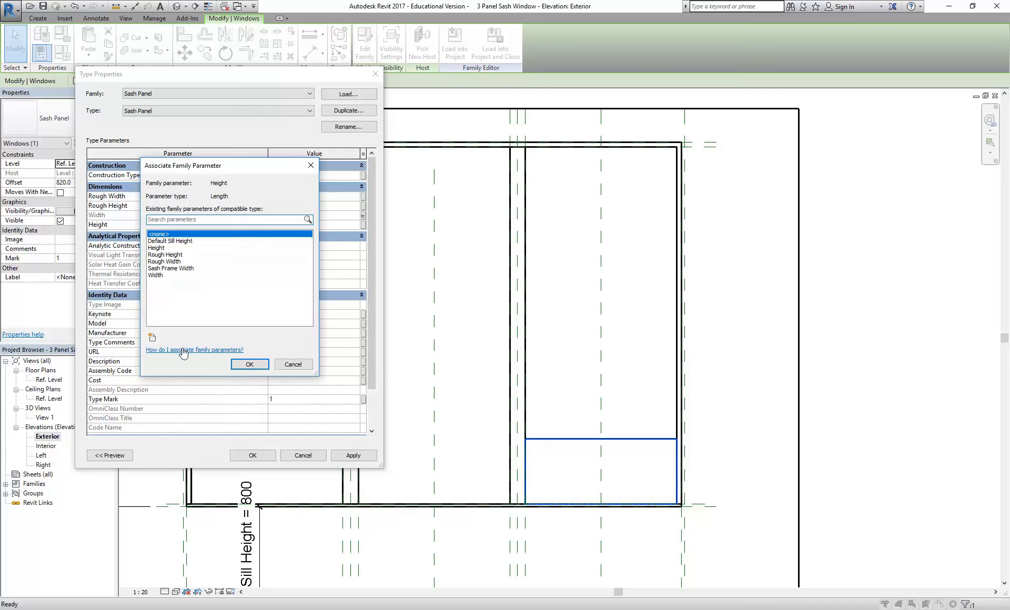
click(152, 337)
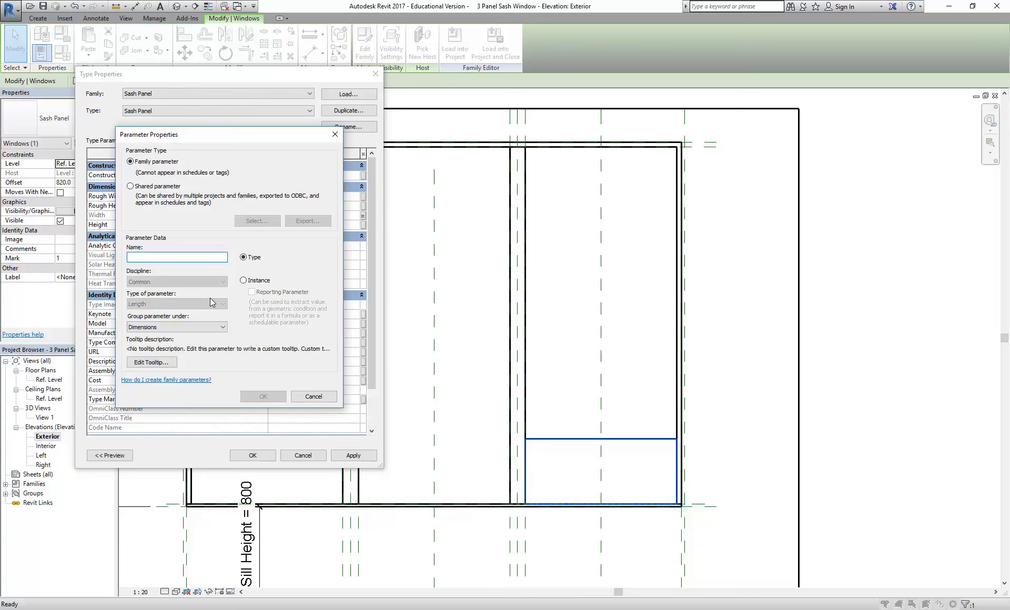
text(Sash F)
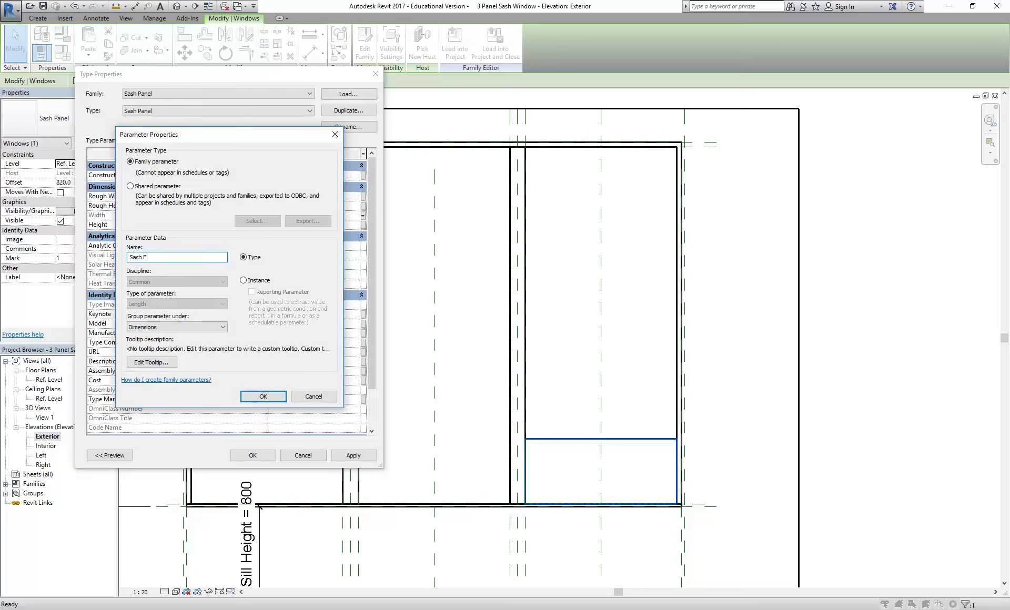
text(rame Height)
click(261, 398)
click(247, 364)
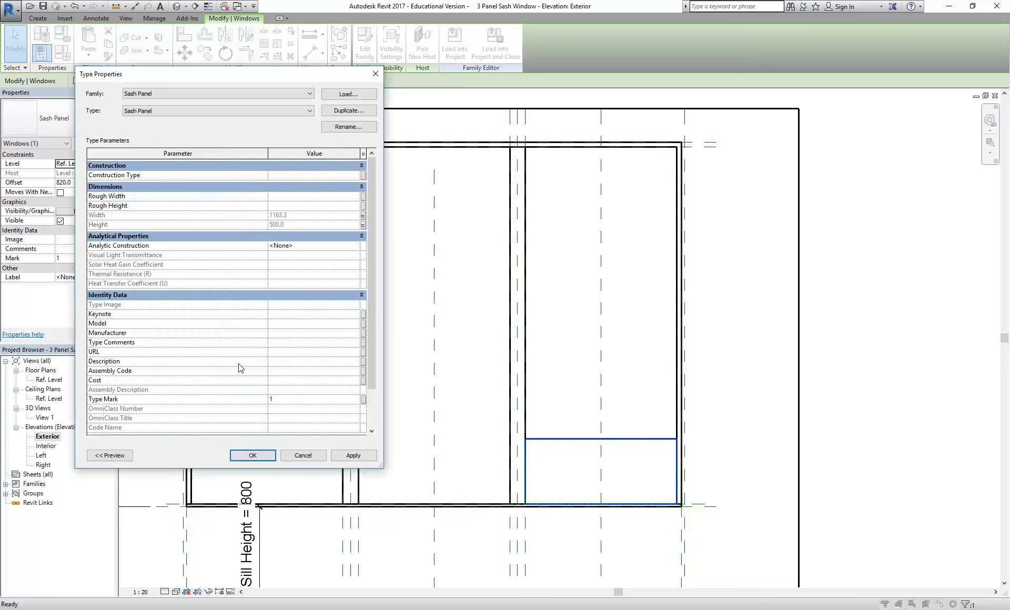
click(252, 455)
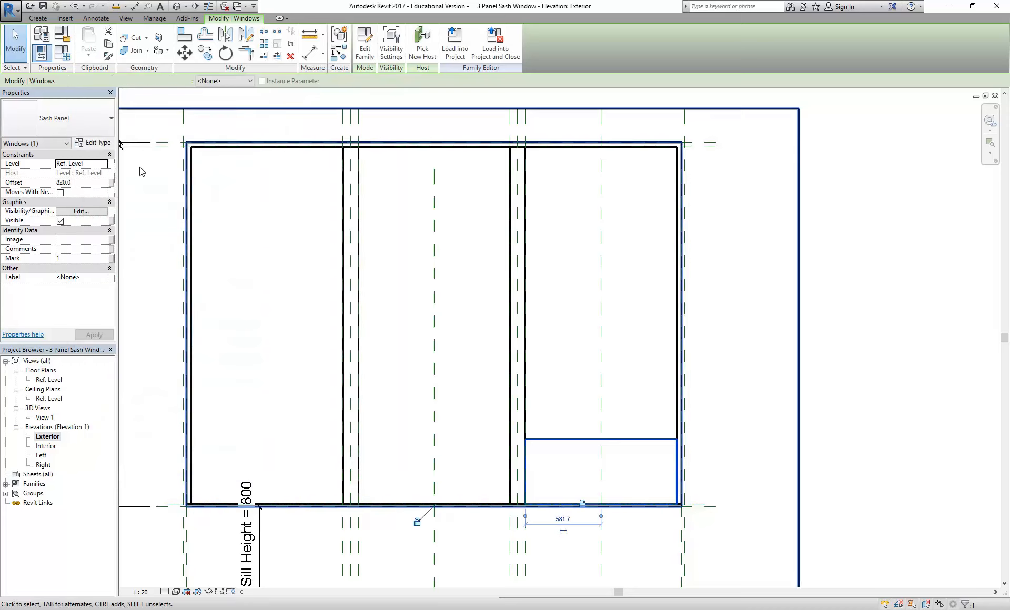
Give the Sash Frame Height family parameter the formula Height - 55
click(61, 52)
click(309, 193)
text(Height -55)
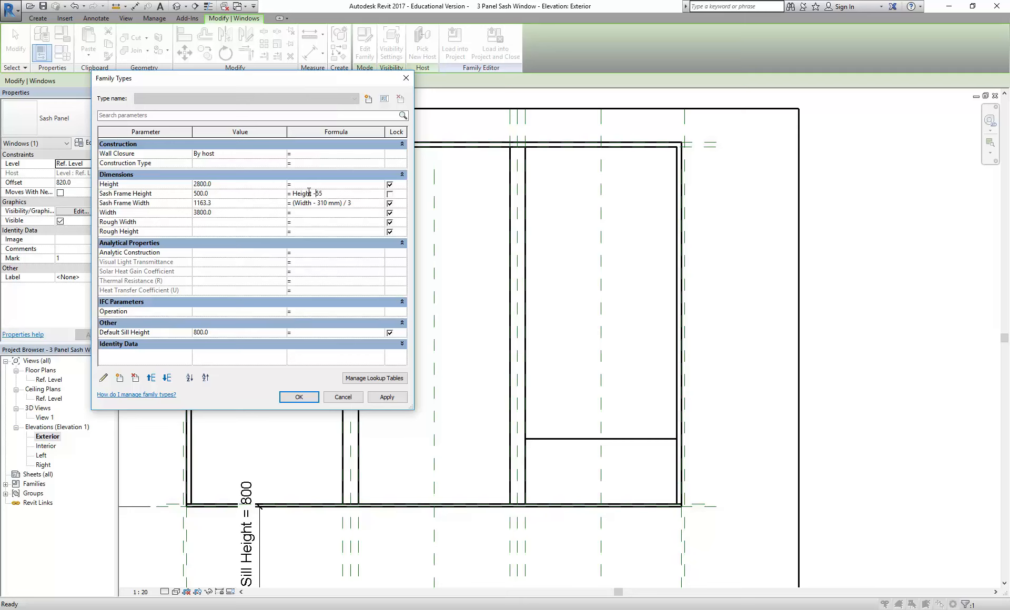
key(Return)
Extend the Sash Frame Height formula to ((Height - 55 mm) / 2) + 20 mm and apply it to the family
click(309, 194)
key(Home)
text(()
click(342, 193)
click(293, 194)
click(557, 309)
click(293, 194)
text(()
text(20)
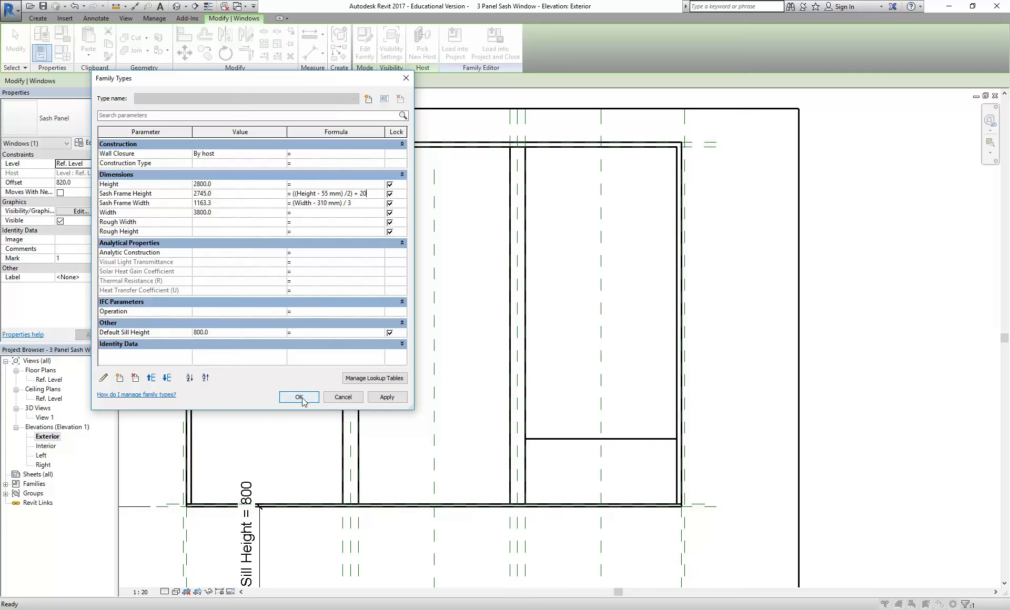
click(357, 204)
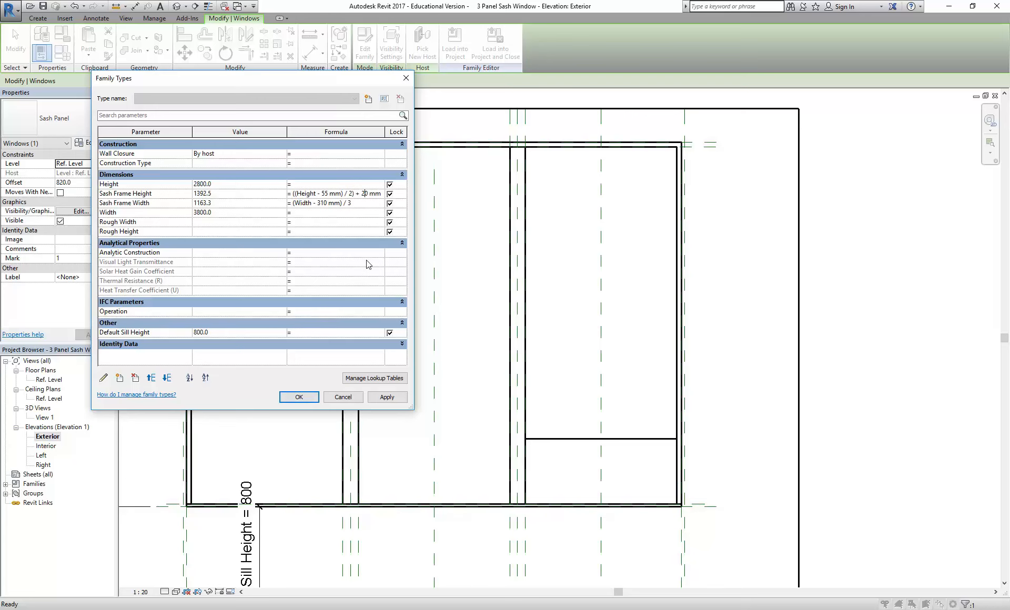
click(298, 398)
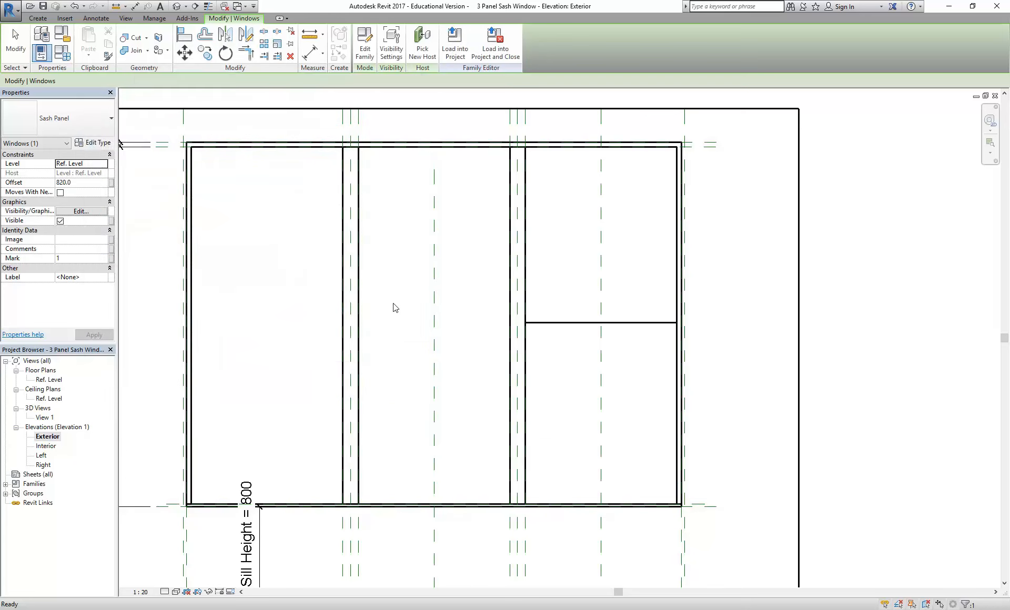
Copy the Sash Panel about 740 mm straight up within the right bay, using its upper corner at the mullion as base point
click(576, 328)
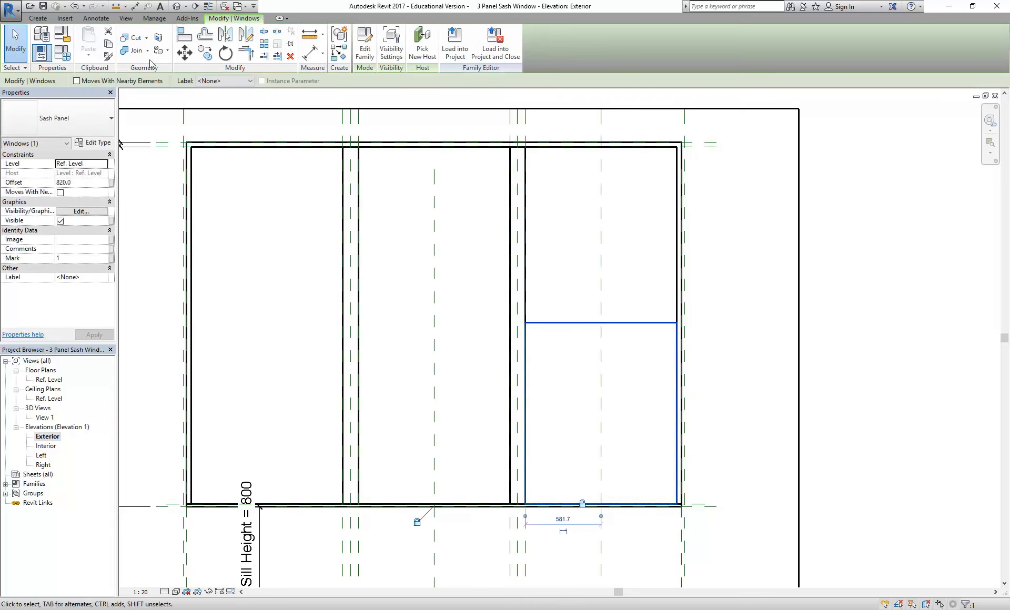
click(206, 53)
click(525, 322)
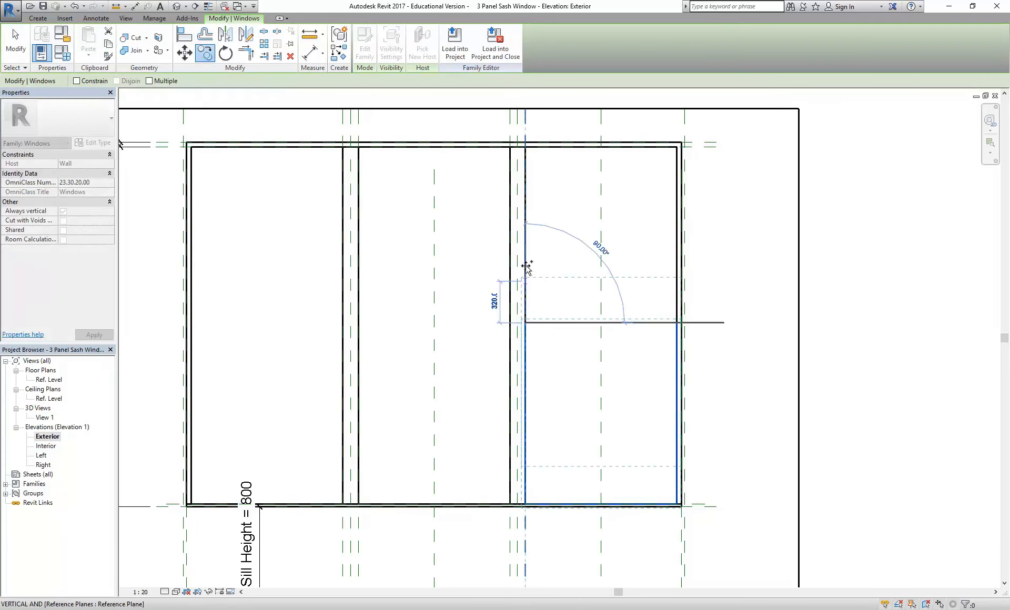
click(524, 227)
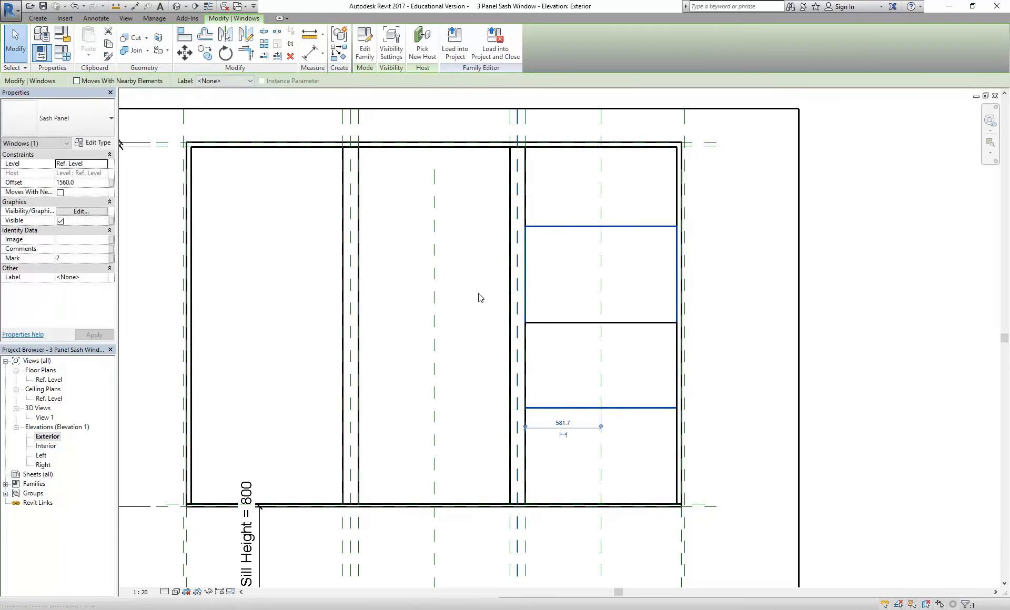
Align the copied Sash Panel's upper edge with the inner edge of the head frame, and leave the Align tool
click(184, 35)
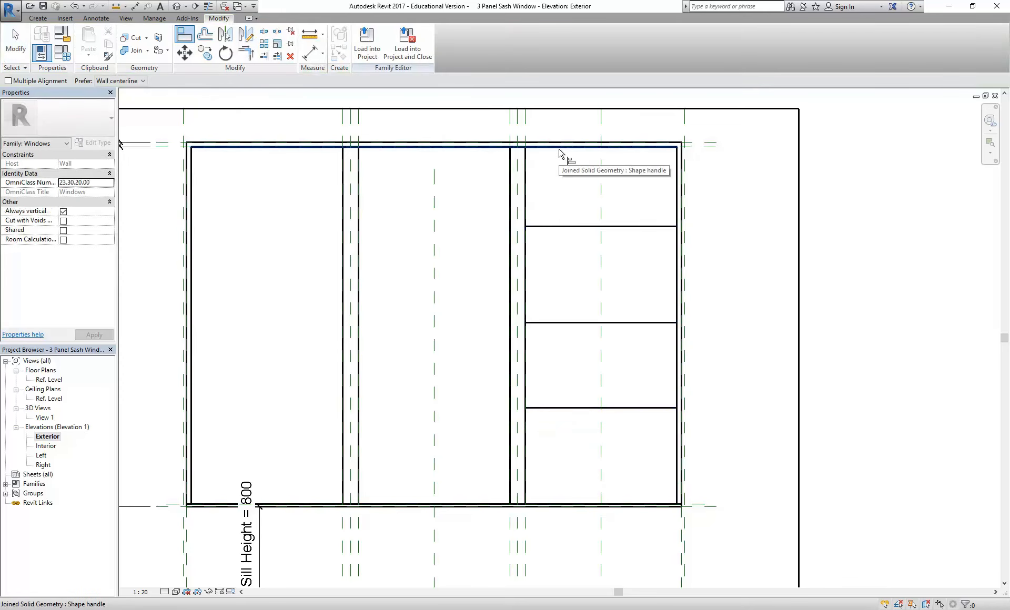
click(559, 154)
click(570, 227)
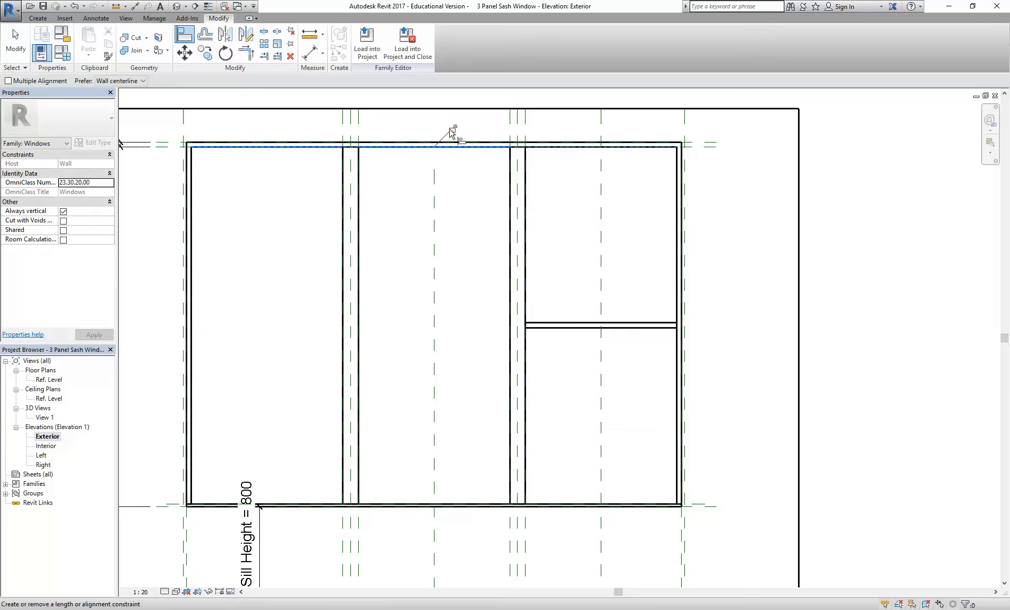
right_click(423, 231)
click(466, 237)
right_click(466, 243)
click(484, 250)
Measure the vertical overlap between the lower and upper sash panels beside the right mullion, and leave the measuring tool
scroll(559, 326, up, 3)
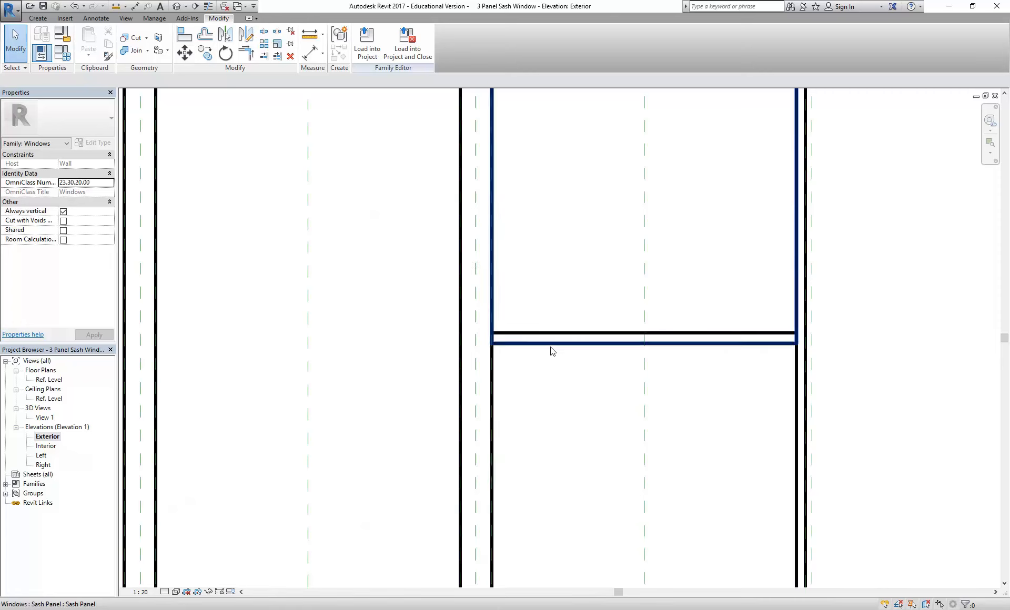
click(309, 34)
middle_drag(476, 340, 426, 314)
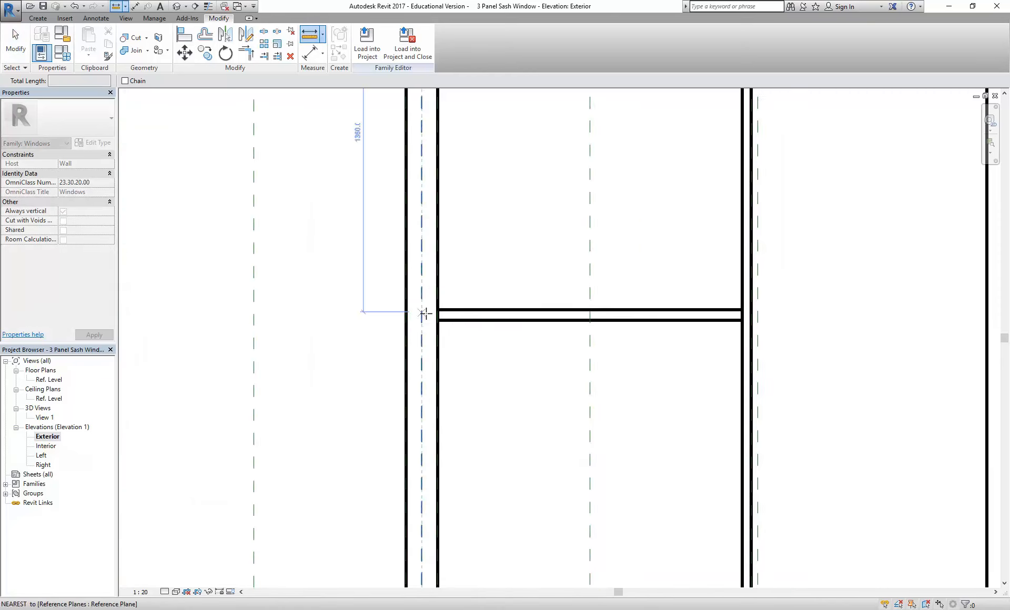
scroll(426, 314, up, 3)
click(460, 335)
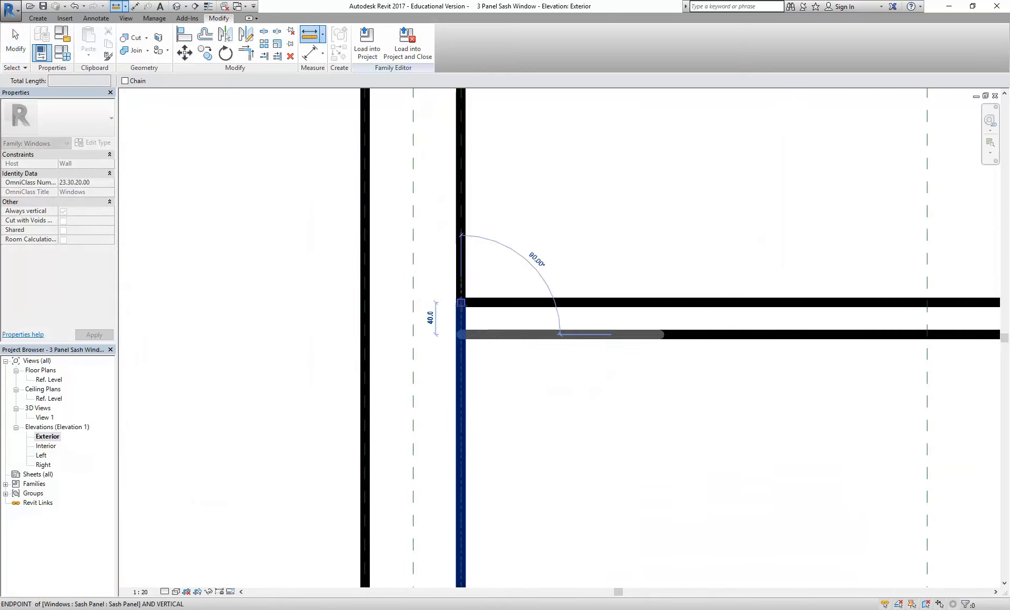
click(461, 303)
right_click(522, 220)
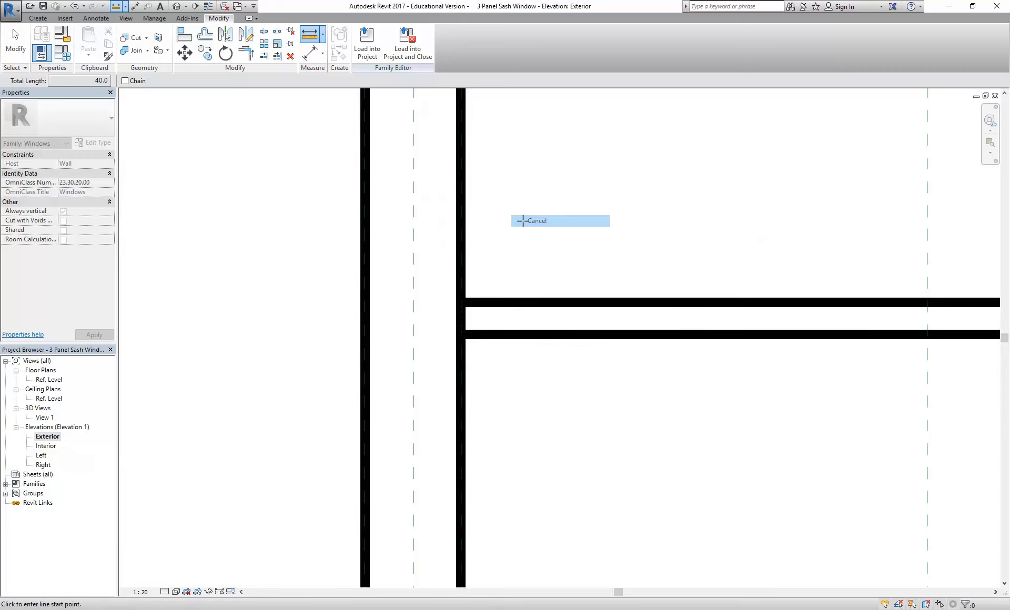
click(522, 221)
Examine how the sash panels sit within the frame depth in 3D View 1 and the Ref. Level floor plan
scroll(515, 252, down, 5)
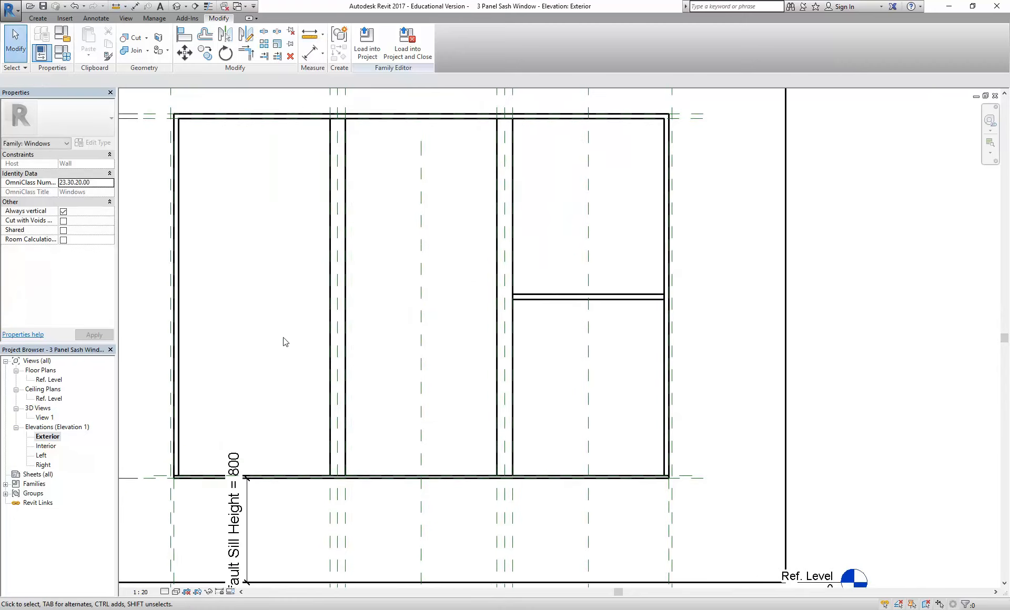
double_click(45, 418)
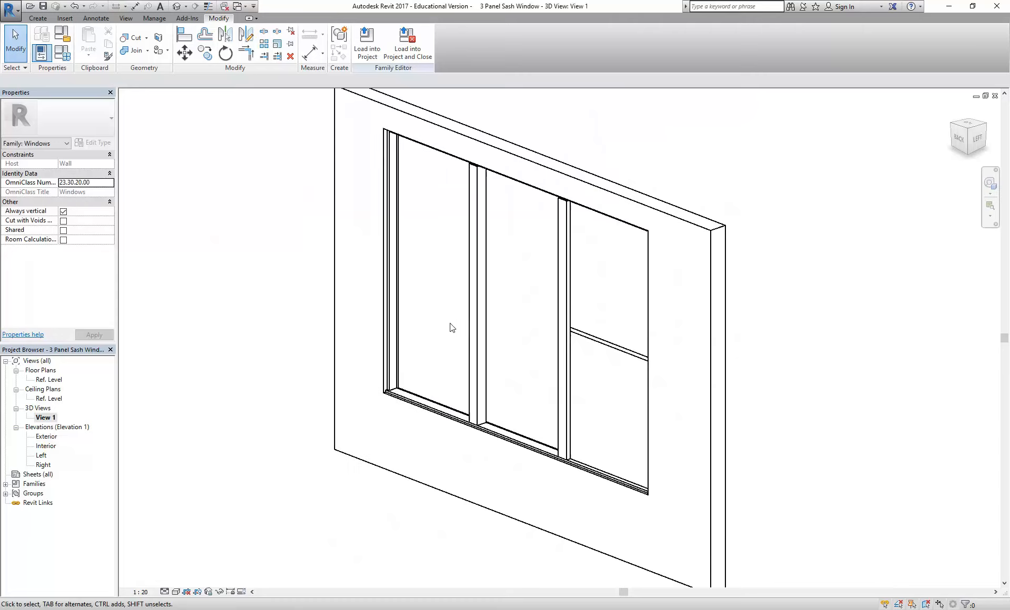
middle_drag(545, 368, 440, 343)
scroll(464, 445, up, 6)
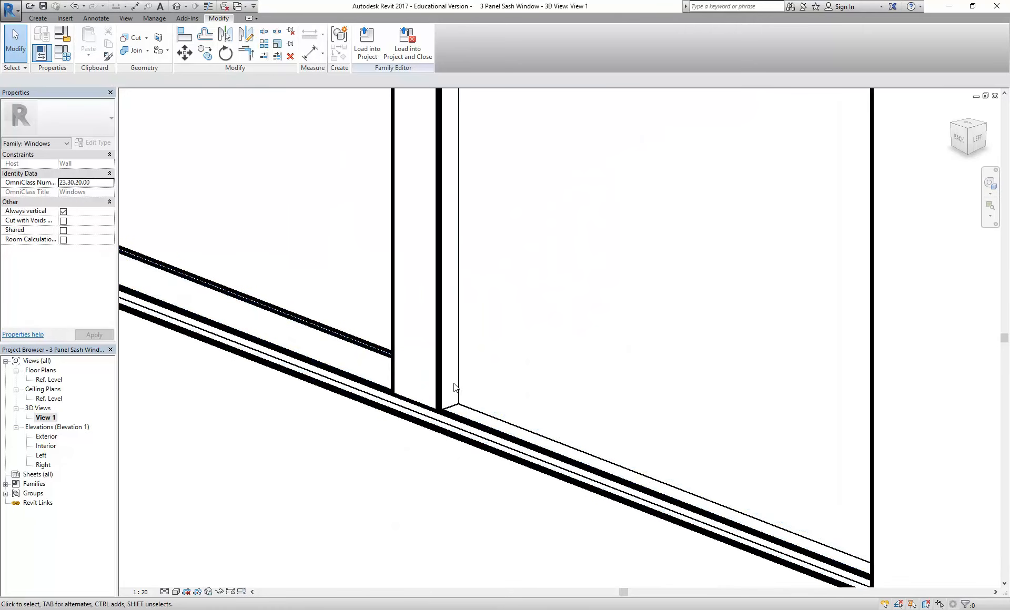
scroll(468, 417, down, 4)
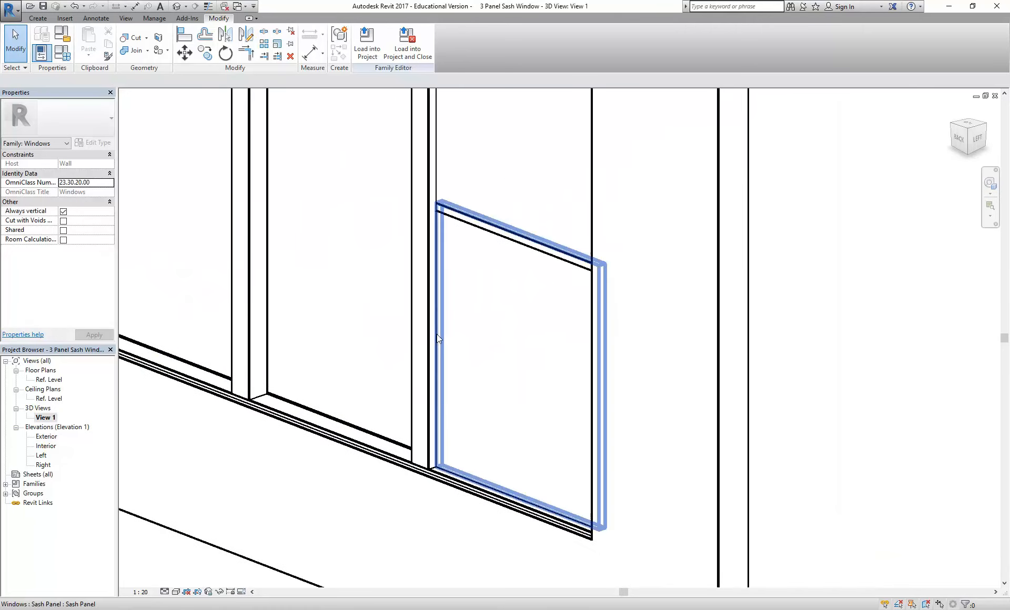
double_click(48, 379)
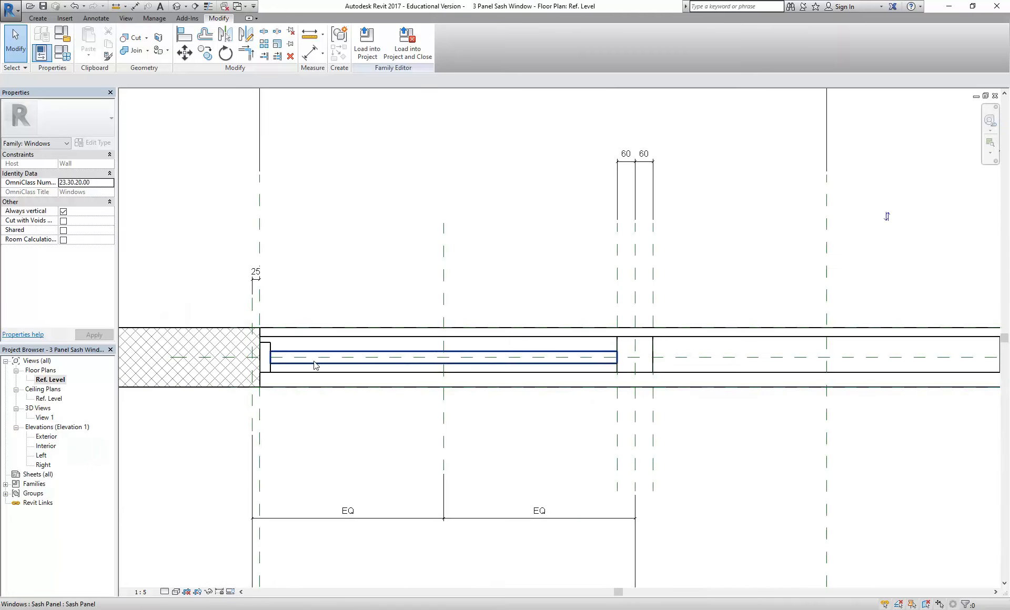
scroll(275, 355, up, 5)
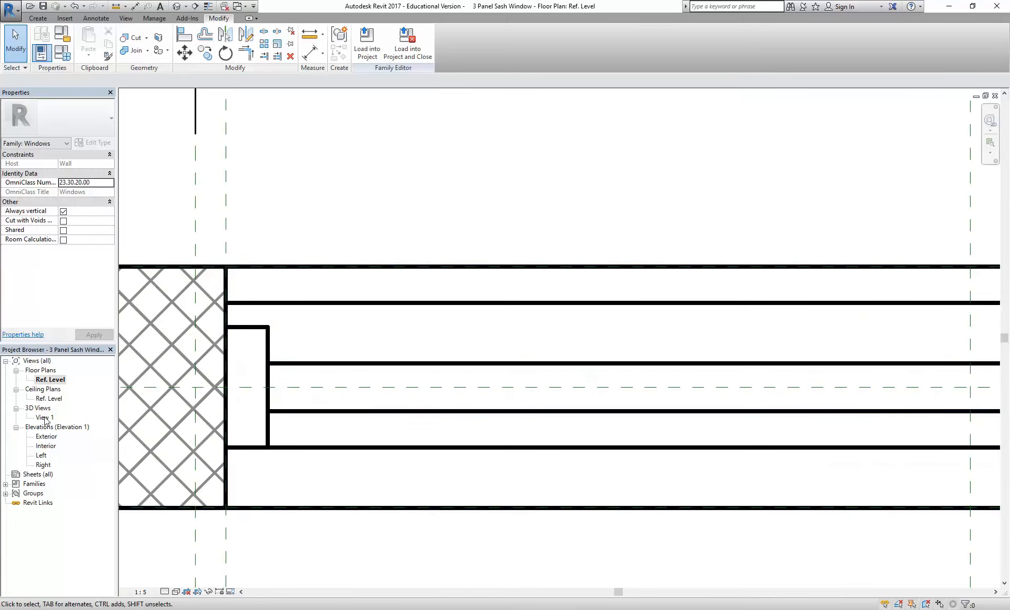
double_click(45, 418)
scroll(416, 294, down, 2)
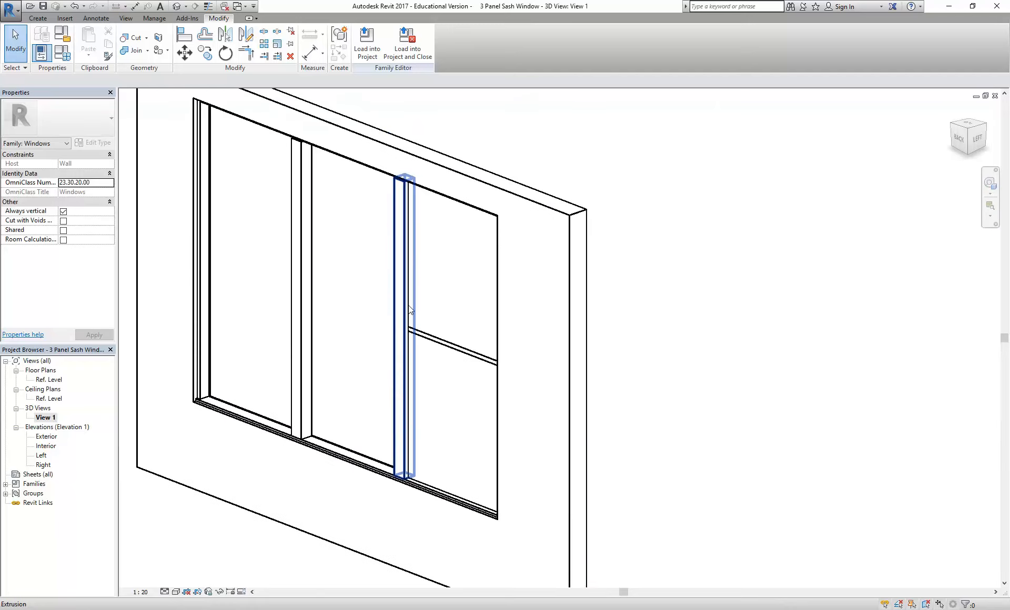
Select the lower sash panel in 3D View 1 and temporarily hide that element in the Ref. Level floor plan
click(413, 391)
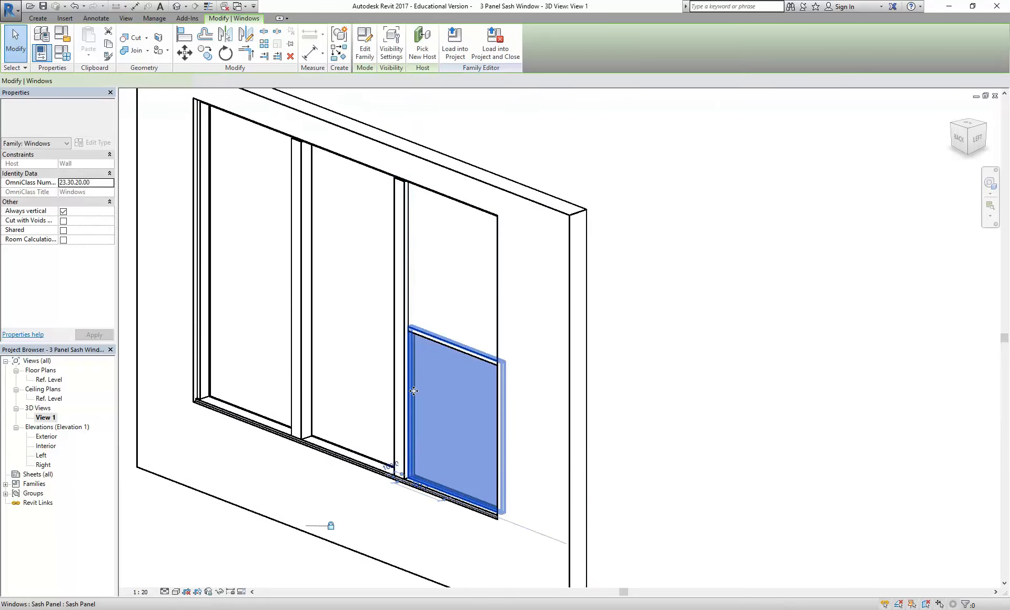
click(414, 391)
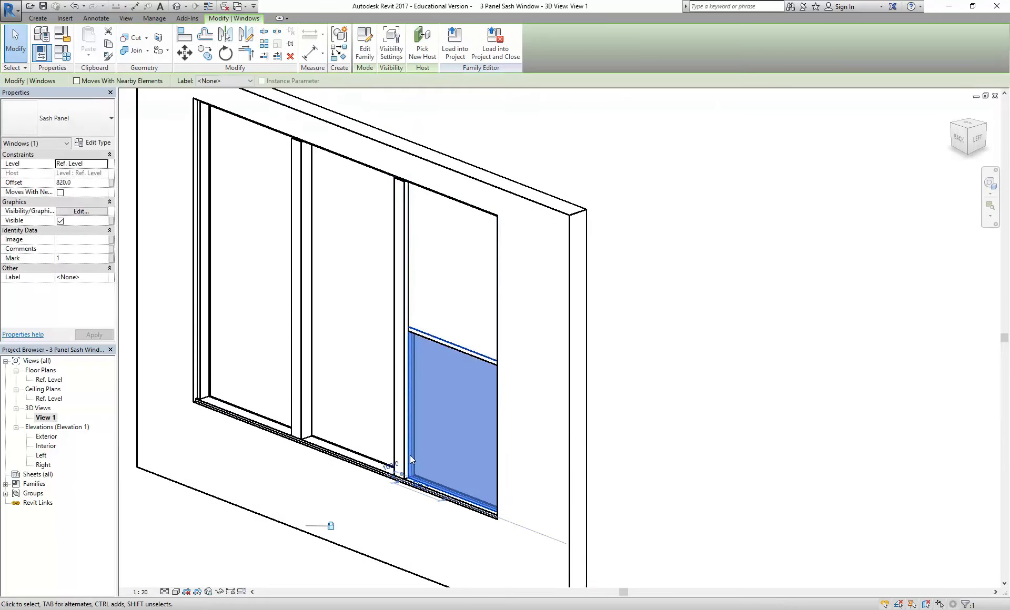
double_click(51, 379)
scroll(385, 274, down, 3)
middle_drag(404, 260, 354, 331)
scroll(354, 300, down, 1)
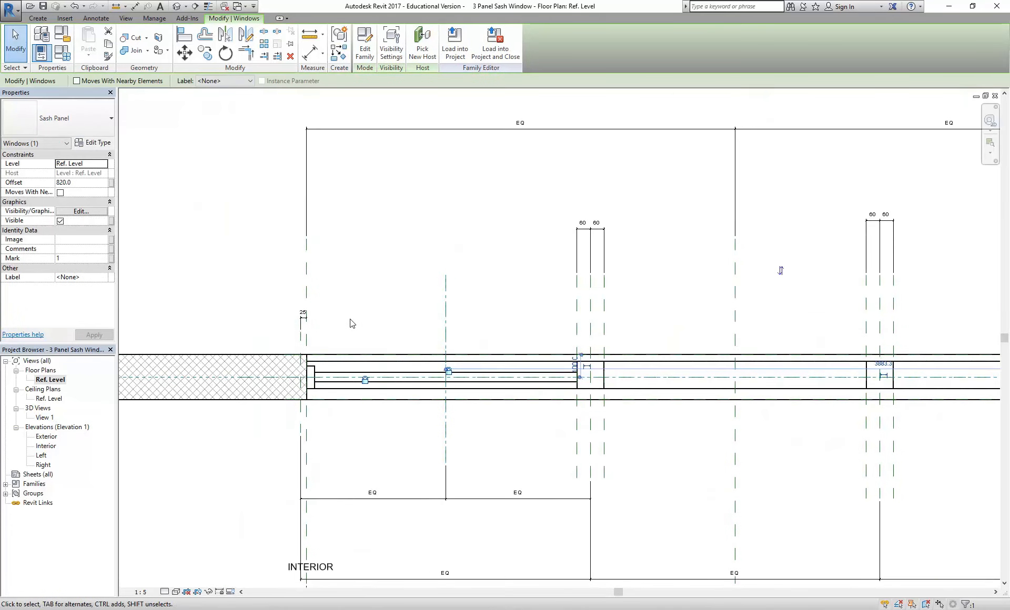
scroll(351, 364, up, 3)
scroll(351, 365, up, 2)
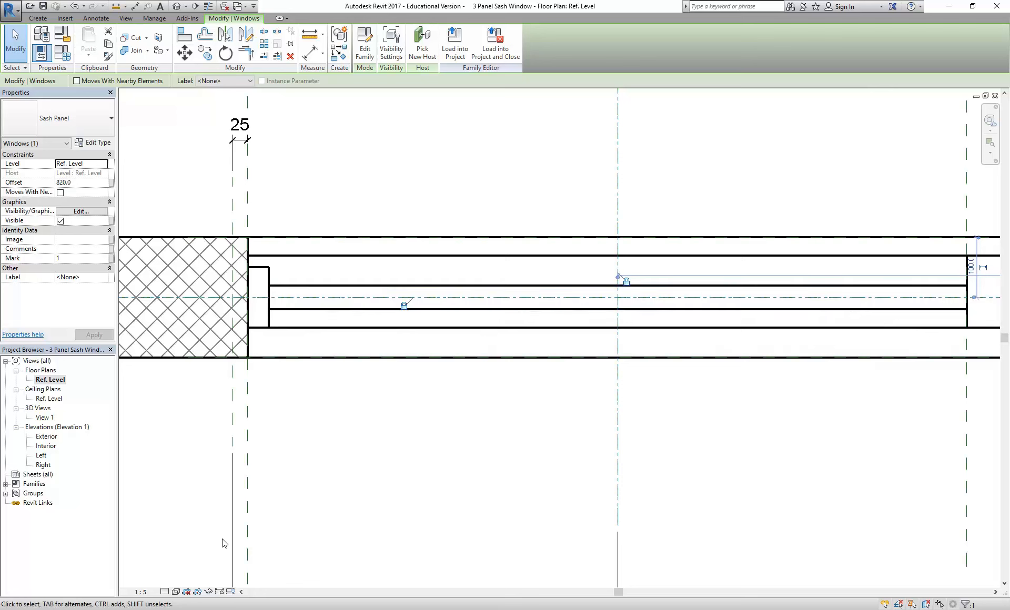
click(208, 592)
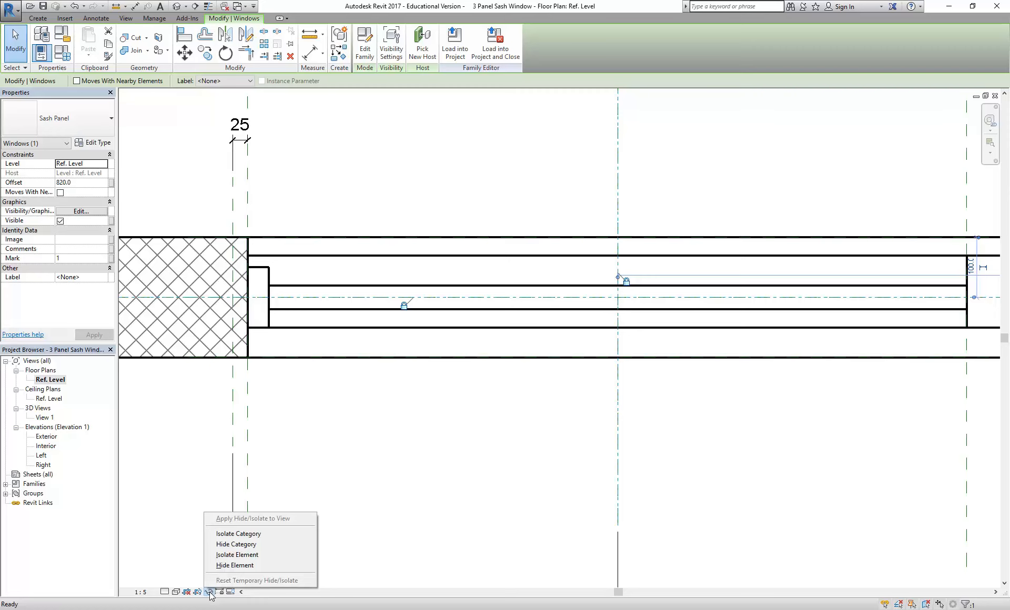
click(220, 565)
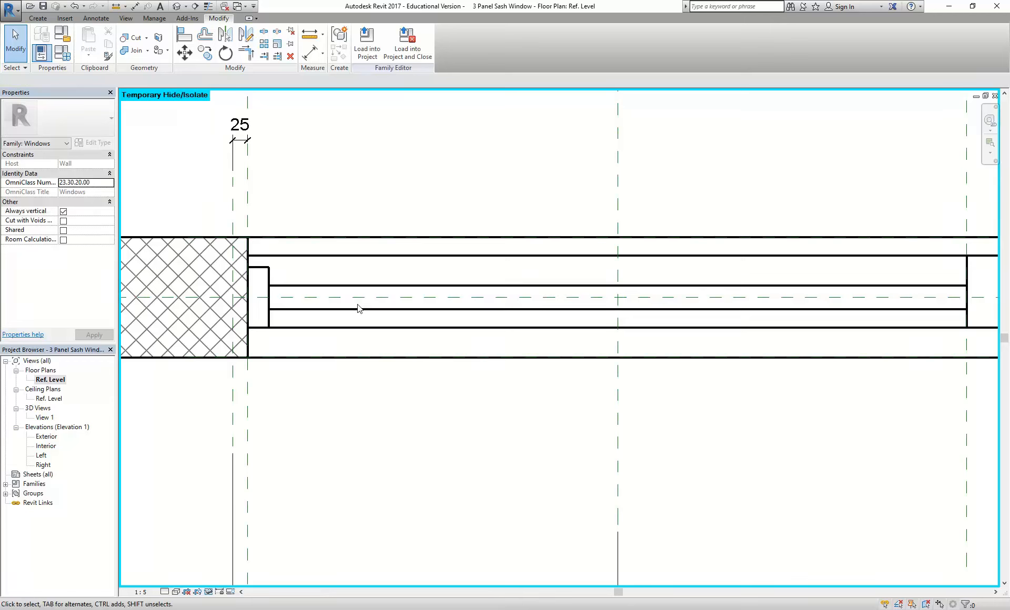
Align the upper sash panel's exterior face with the wall's centreline in the floor plan and lock the alignment
click(183, 36)
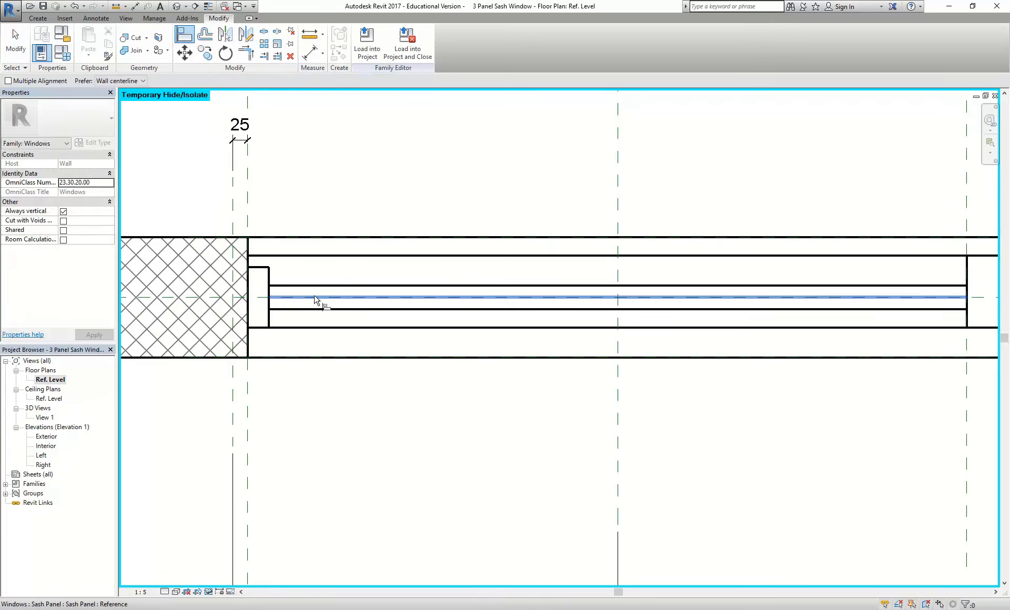
click(208, 298)
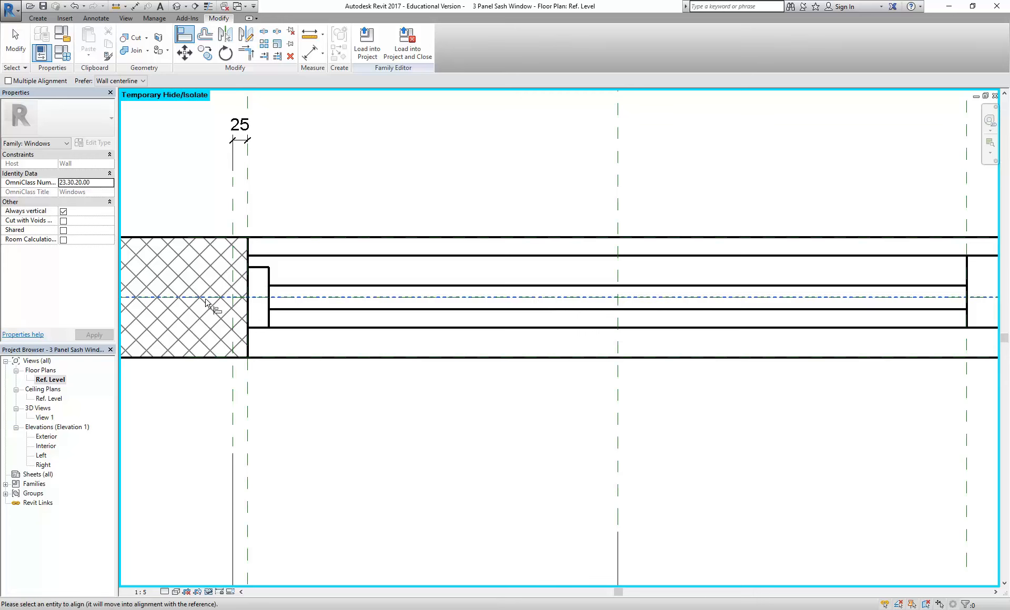
click(314, 289)
click(577, 280)
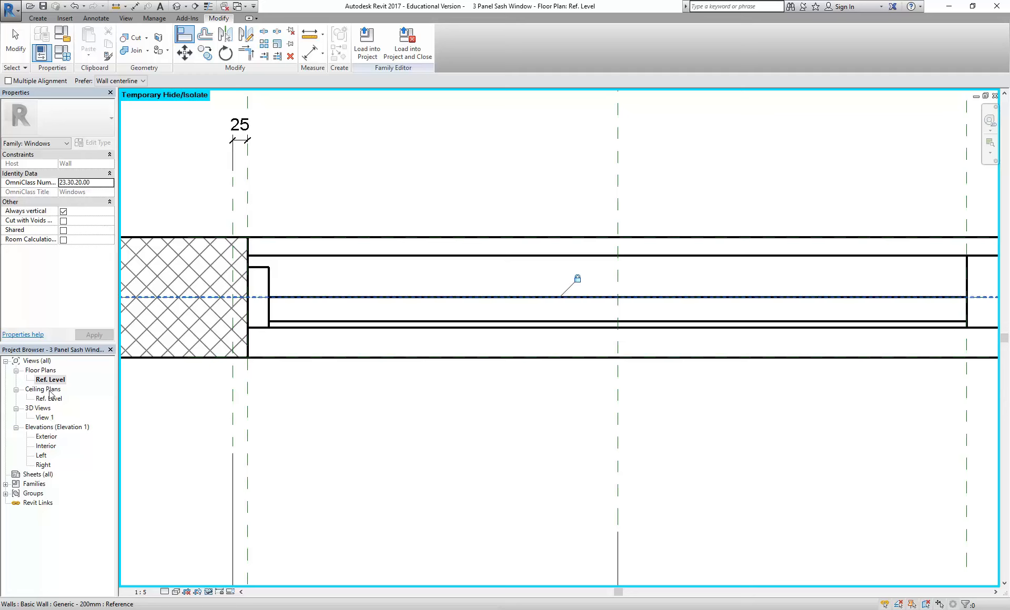
Select the upper sash panel in 3D View 1 and examine its depth position in the Ref. Level ceiling plan
double_click(44, 418)
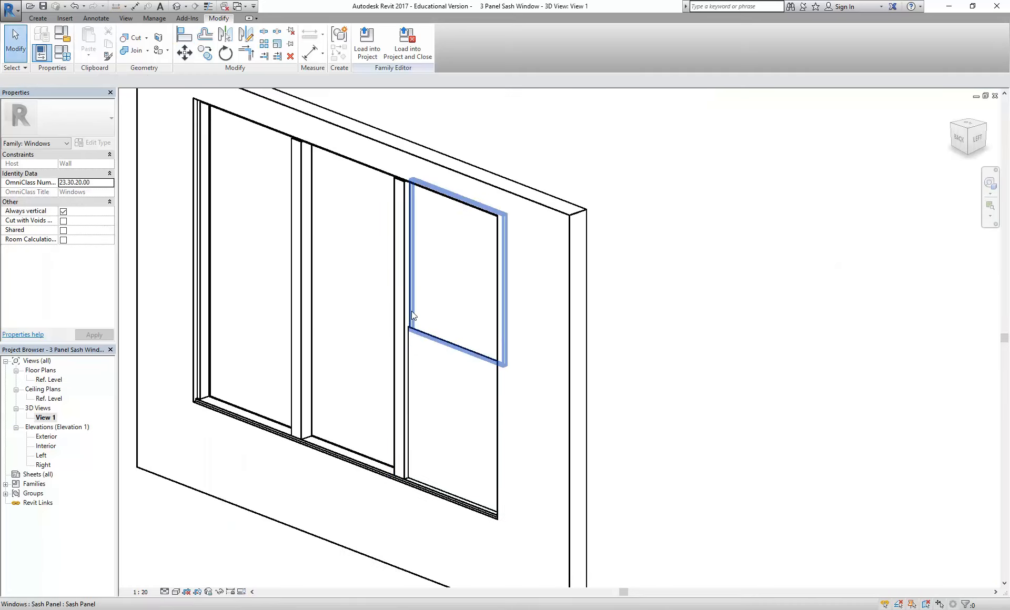
click(412, 311)
double_click(55, 399)
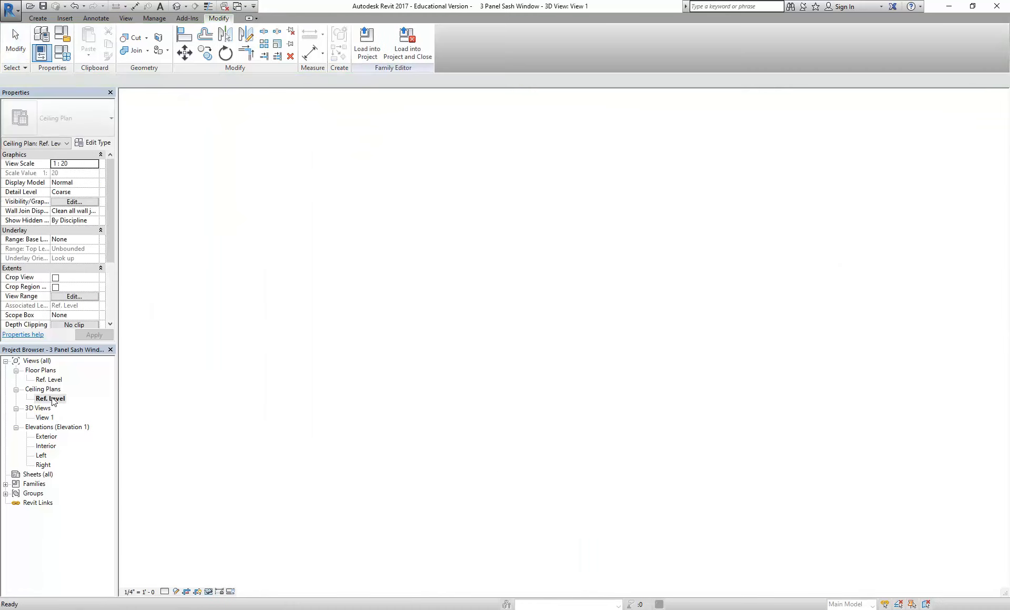
scroll(274, 309, up, 5)
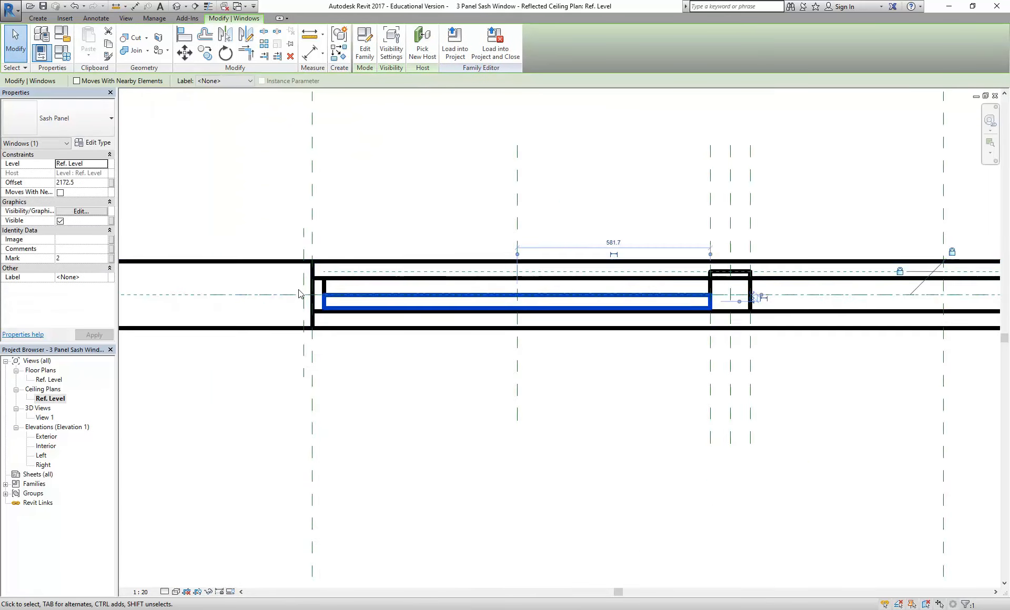
scroll(391, 277, down, 6)
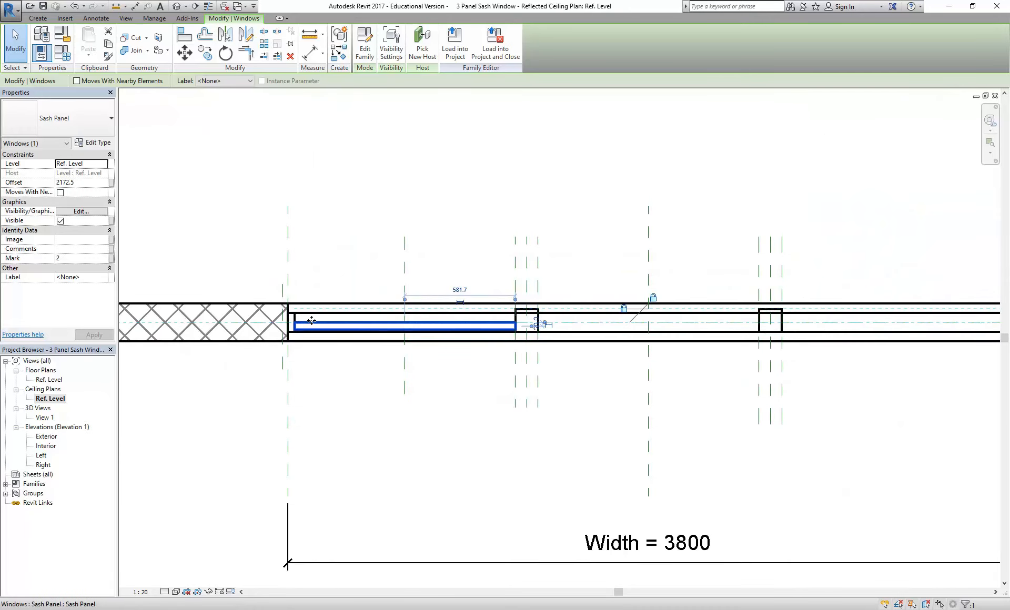
scroll(294, 316, up, 4)
key(Escape)
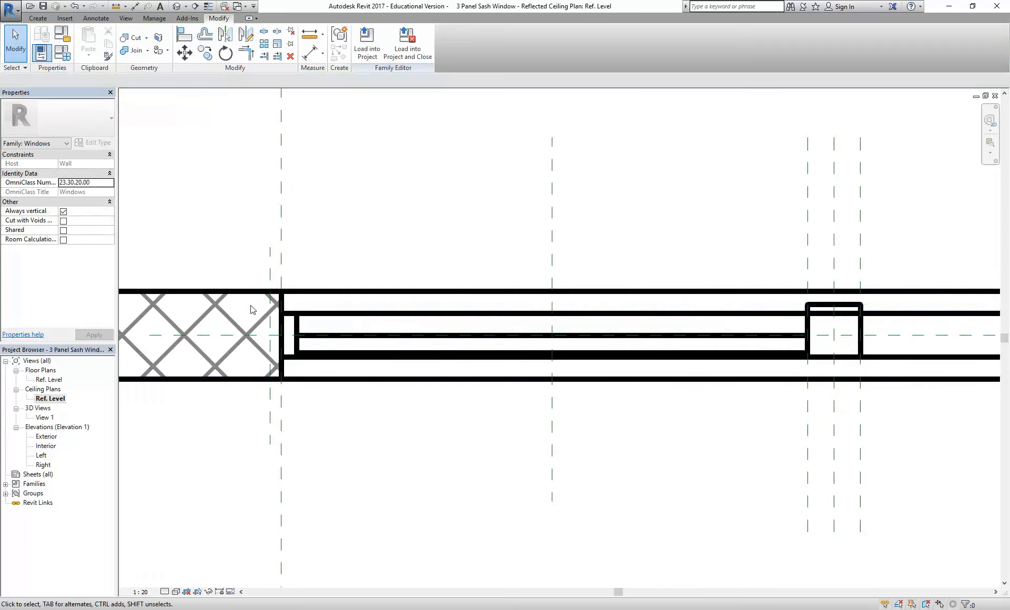
Display the view properties of the Ref. Level ceiling plan instead of the window family's properties
scroll(258, 247, down, 2)
right_click(265, 167)
click(295, 174)
click(40, 143)
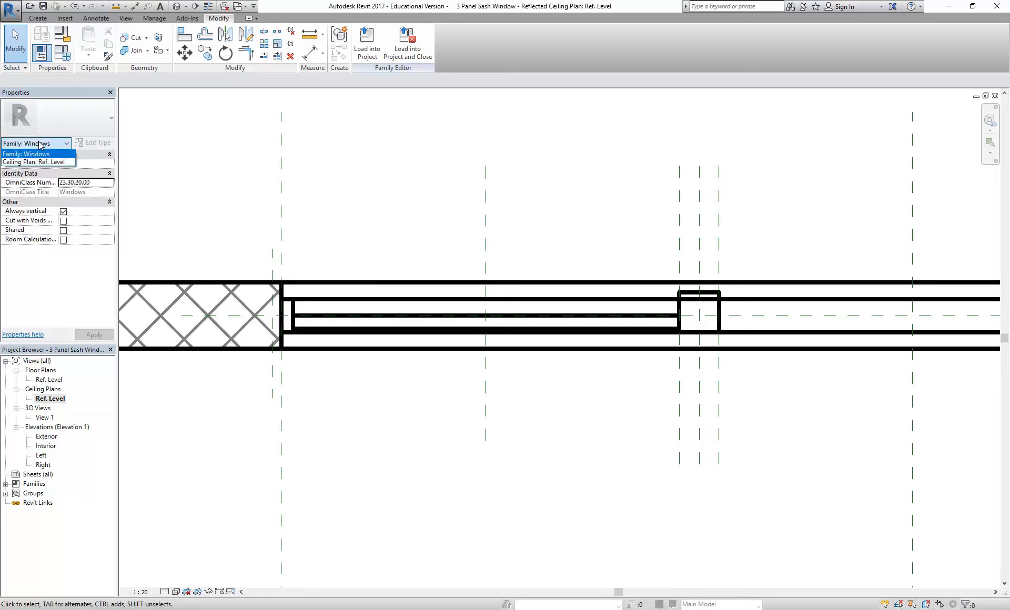
click(40, 144)
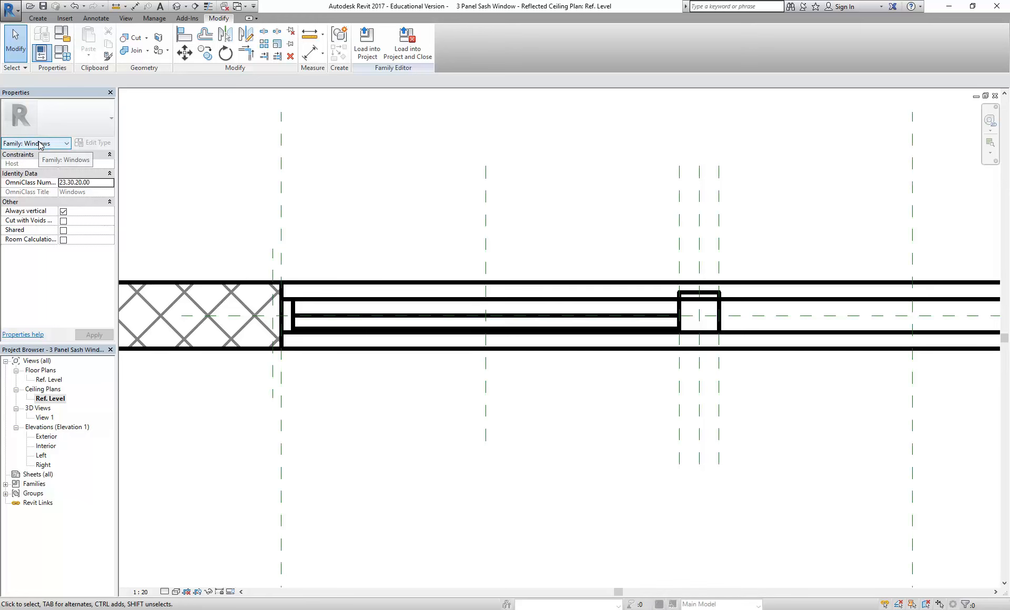
click(49, 143)
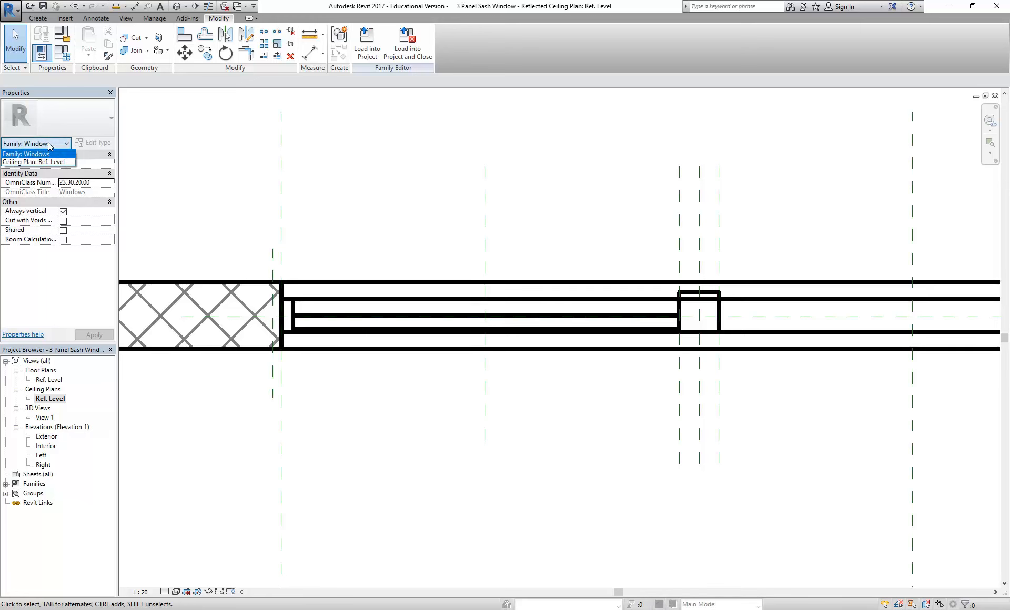
click(48, 144)
middle_drag(200, 180, 215, 194)
click(43, 144)
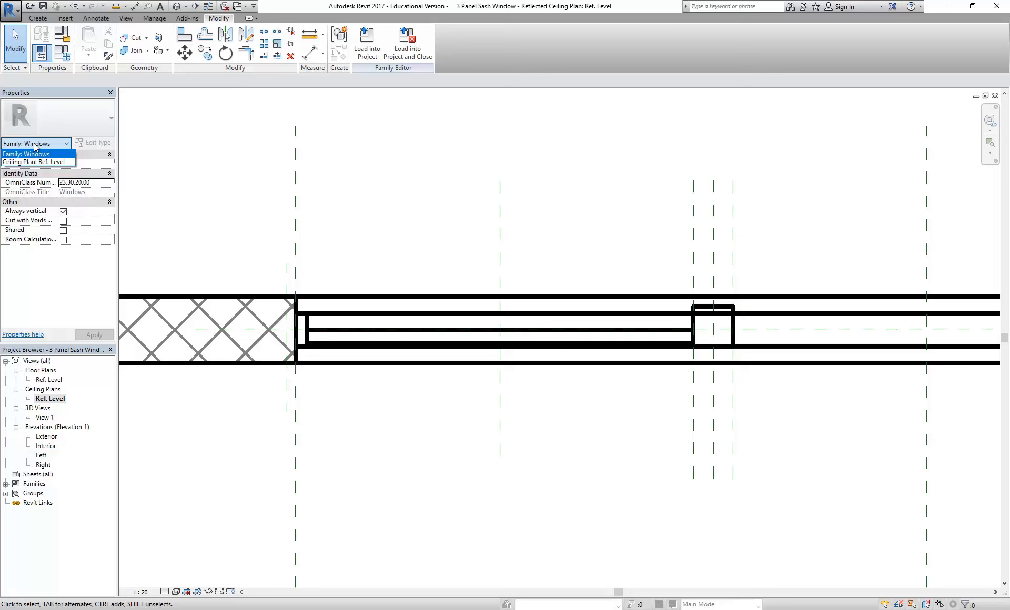
click(36, 146)
click(42, 144)
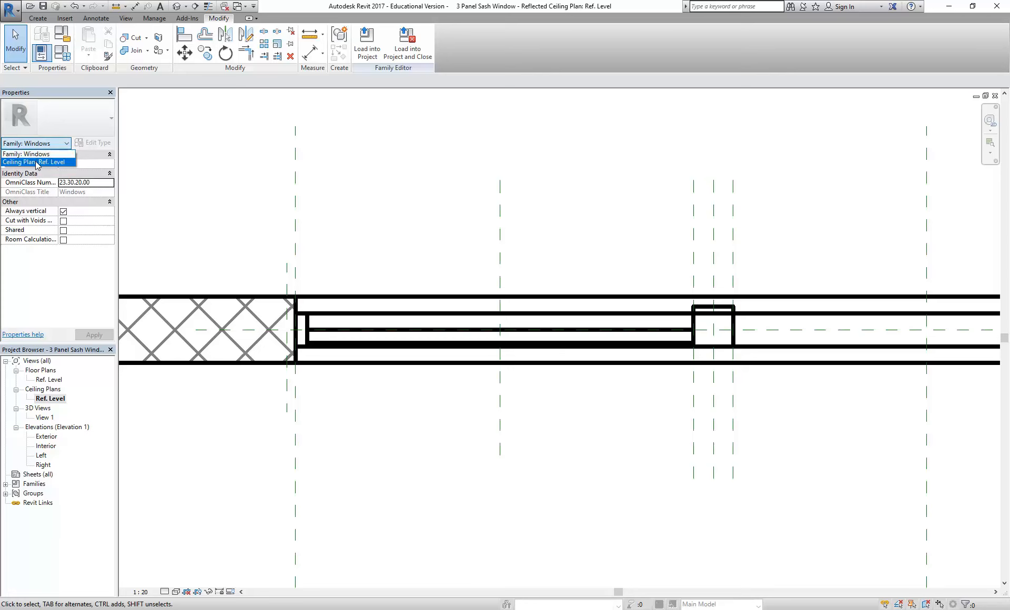
click(36, 162)
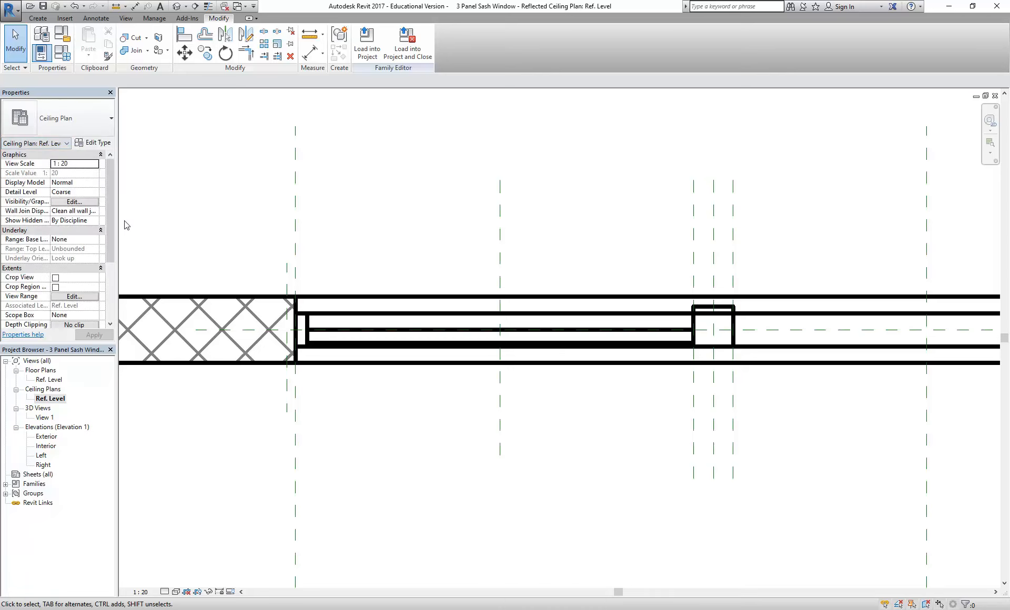
Lower the cut plane offset in the ceiling plan's view range to cut through the overlap of both sash panels
scroll(39, 225, down, 3)
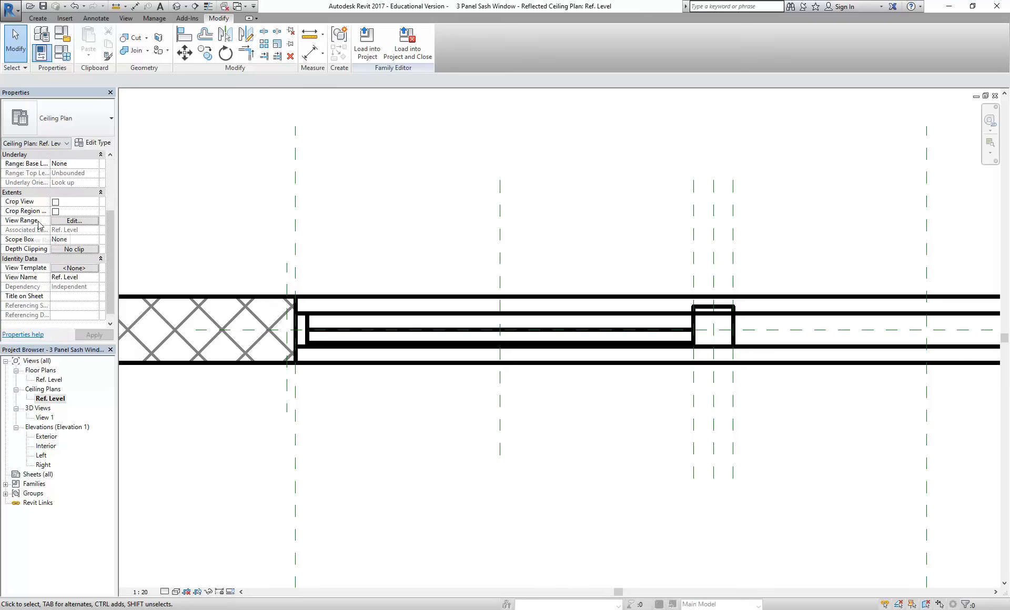
click(69, 221)
drag(636, 235, 409, 203)
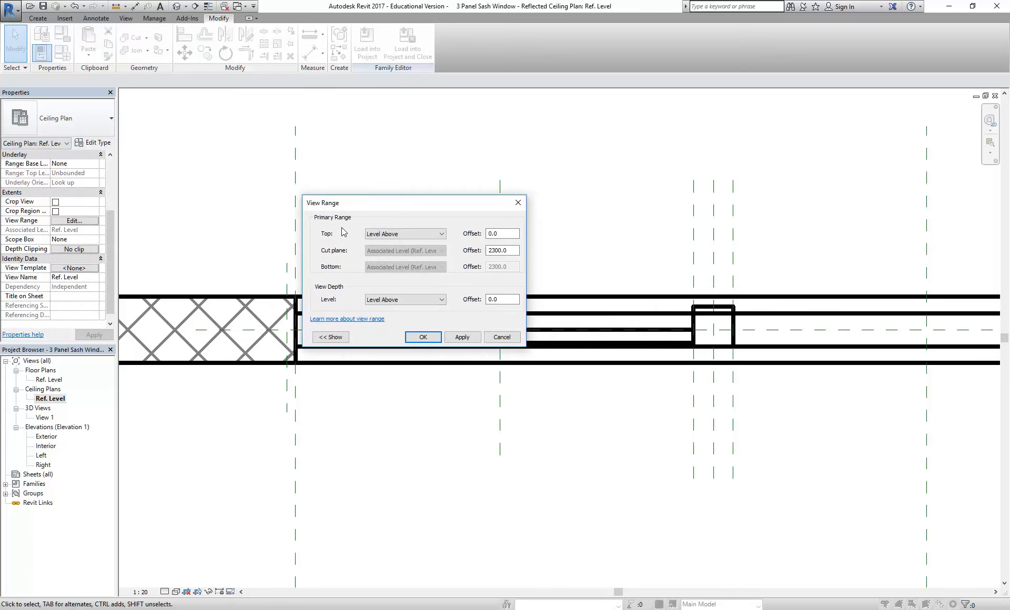
double_click(499, 251)
text(1)
click(423, 338)
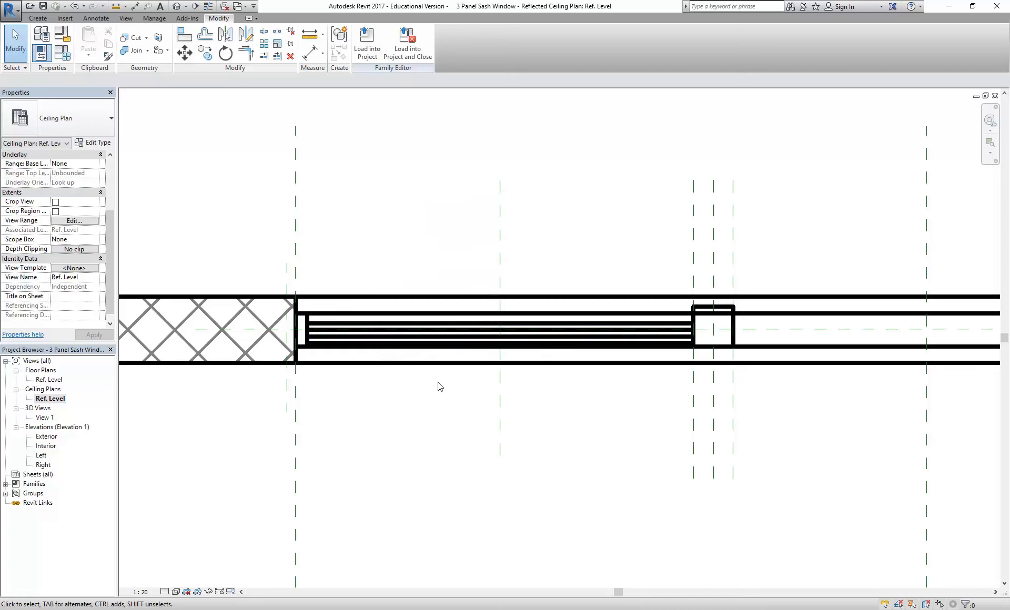
Try to align the lower sash panel's interior face with the wall's centreline, removing the conflicting constraints, and leave the Align tool
scroll(333, 338, up, 4)
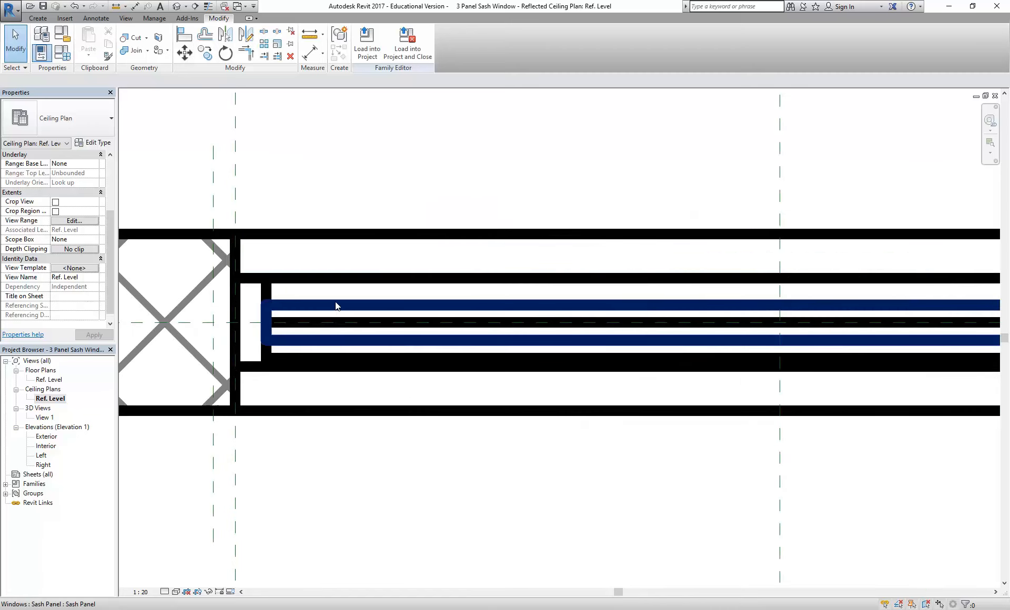
click(184, 34)
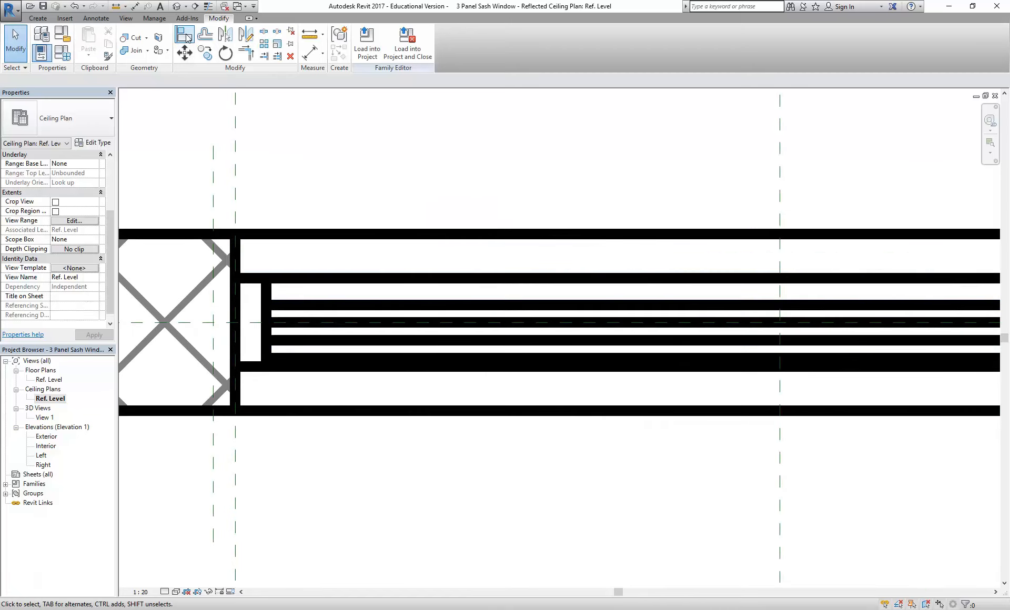
click(198, 322)
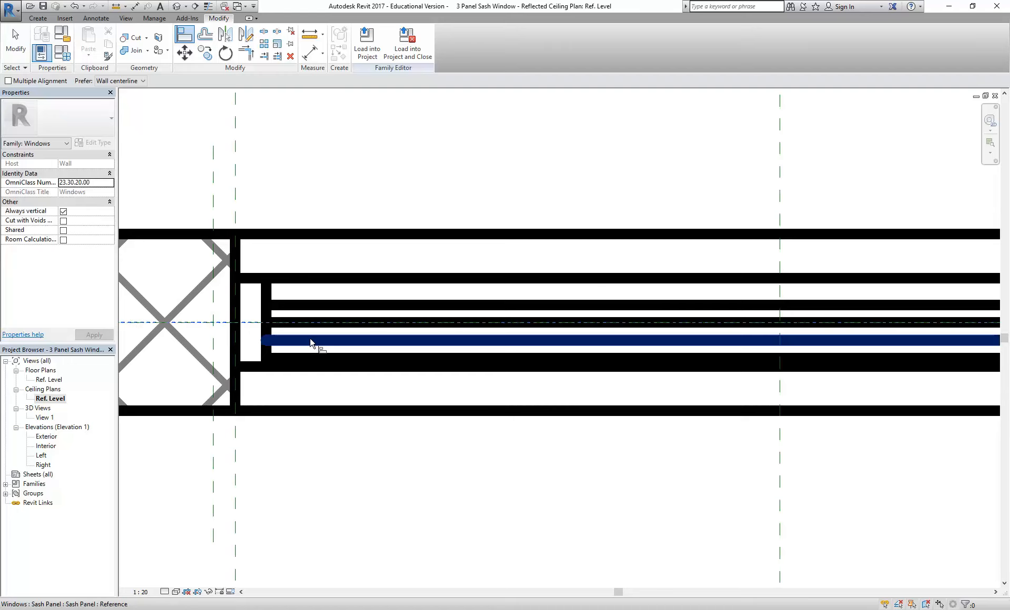
click(311, 339)
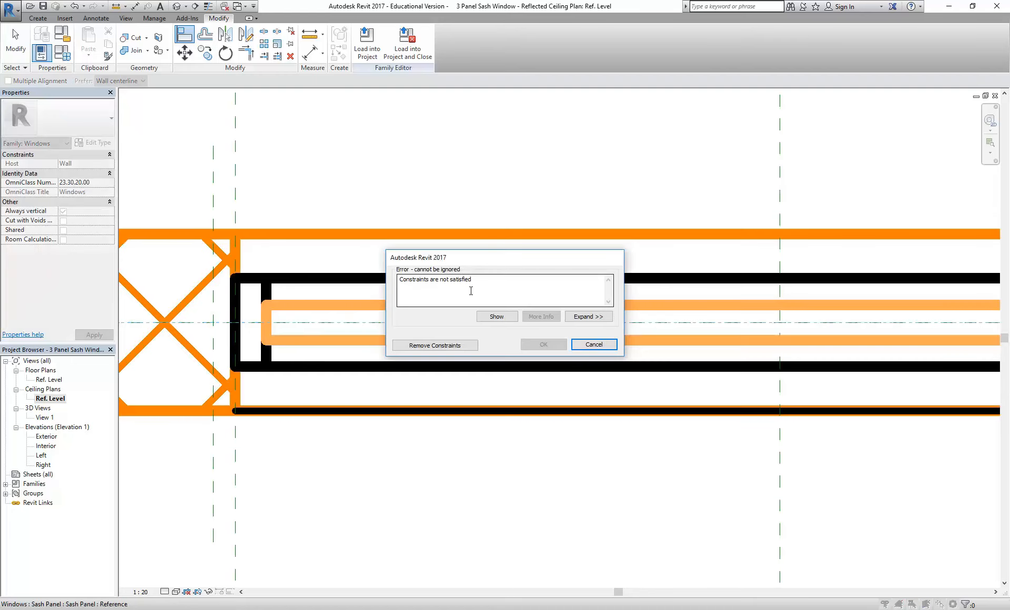
click(441, 348)
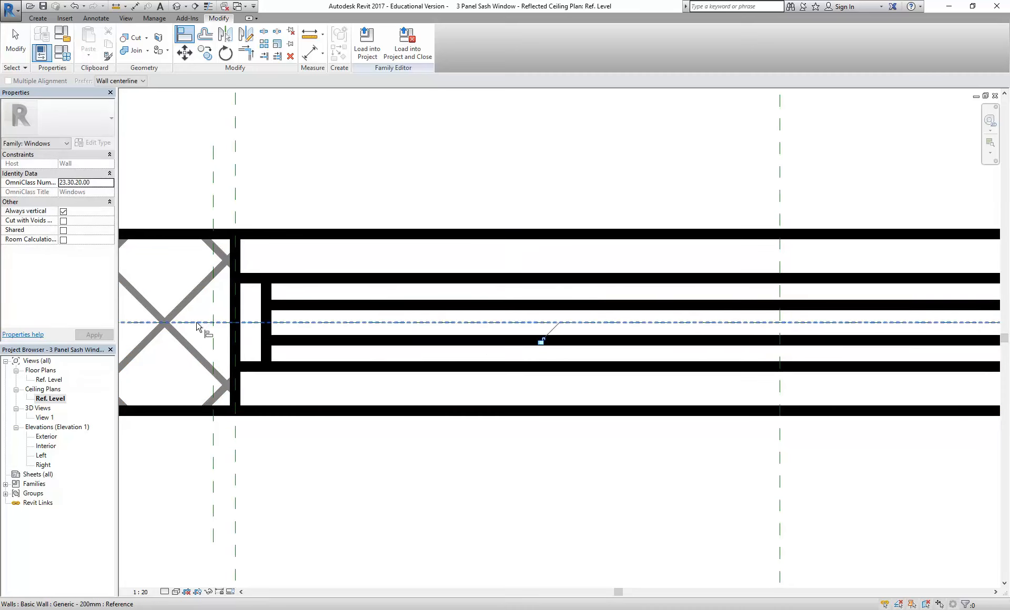
scroll(458, 318, down, 3)
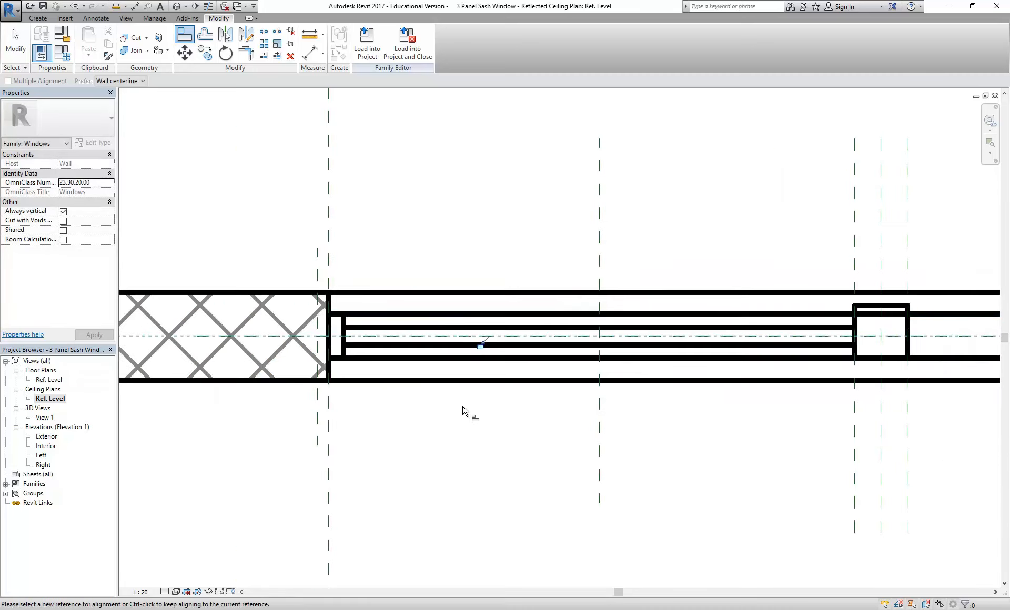
scroll(437, 400, down, 2)
right_click(351, 221)
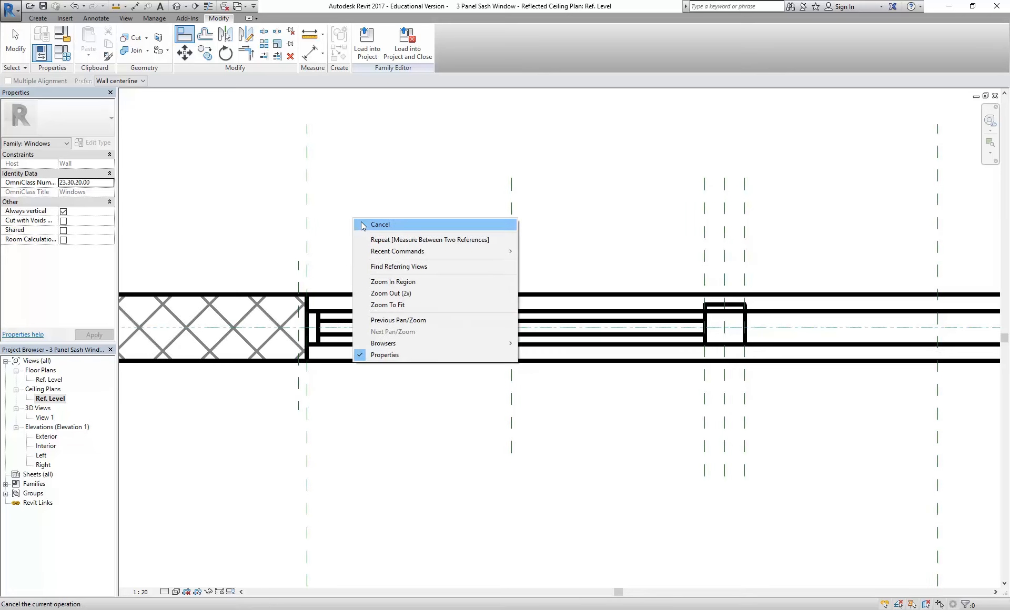
click(391, 228)
Select the upper sash panel among the overlapping panels in the ceiling plan and identify it in 3D View 1
scroll(350, 331, up, 4)
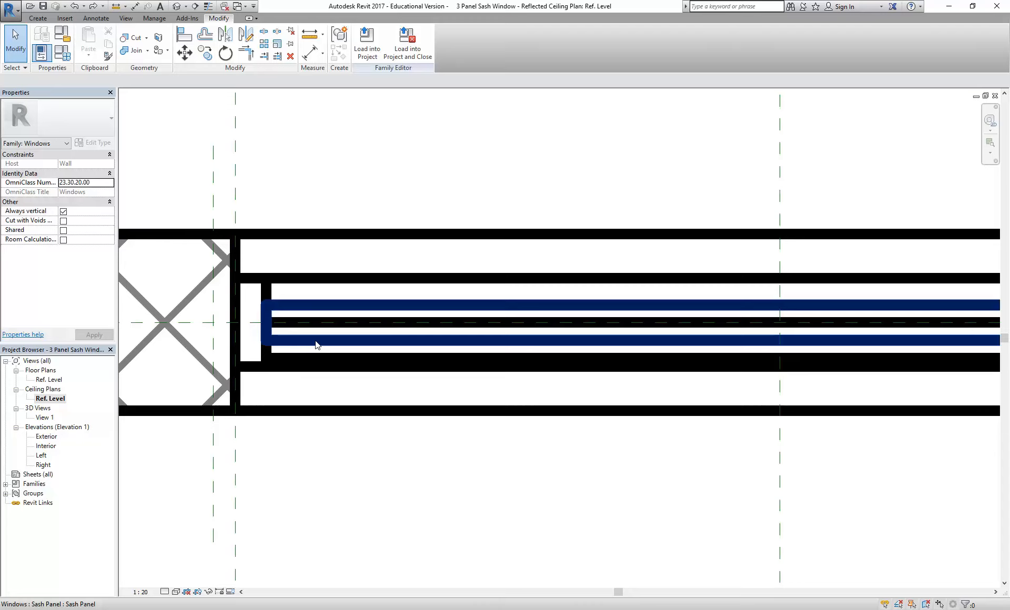
scroll(314, 341, down, 3)
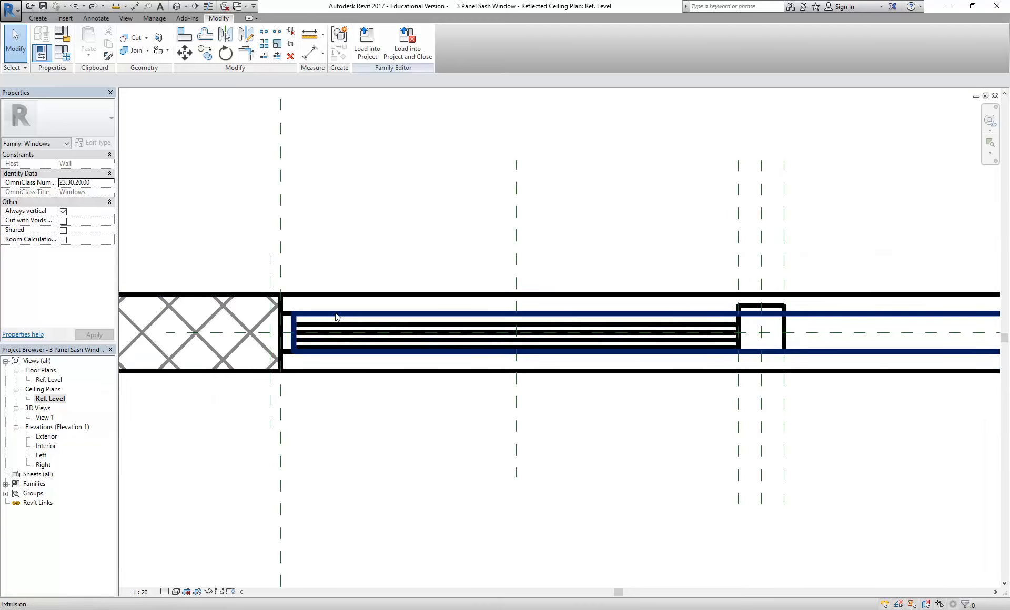
scroll(311, 331, up, 4)
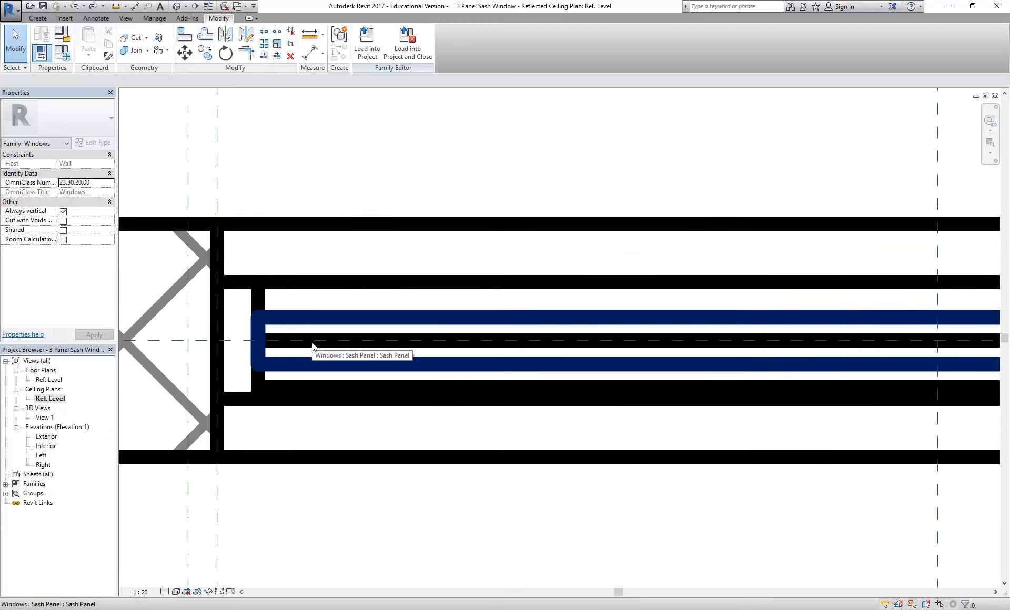
key(Tab)
key(Tab)
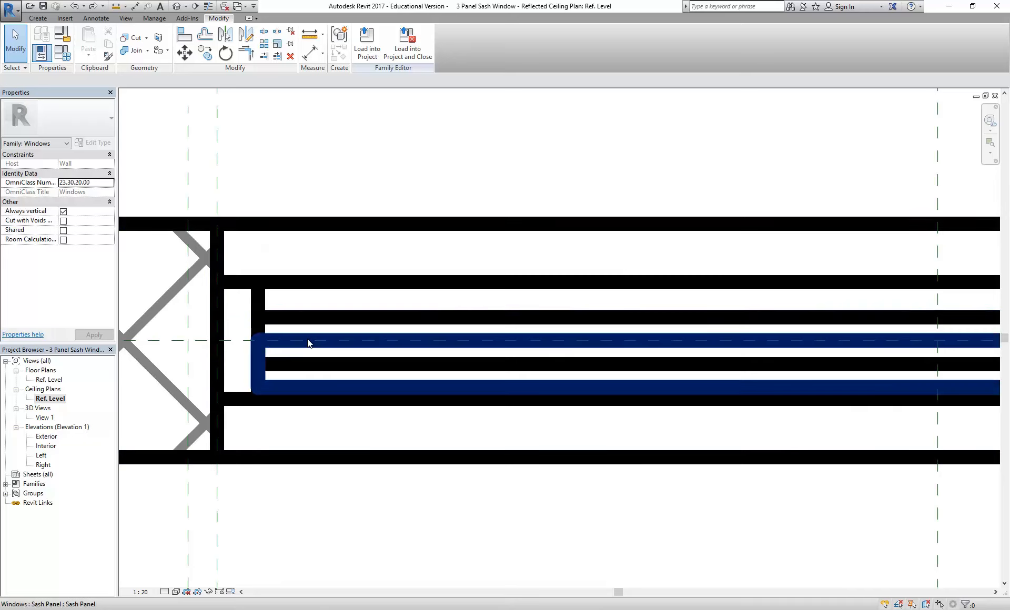
click(308, 340)
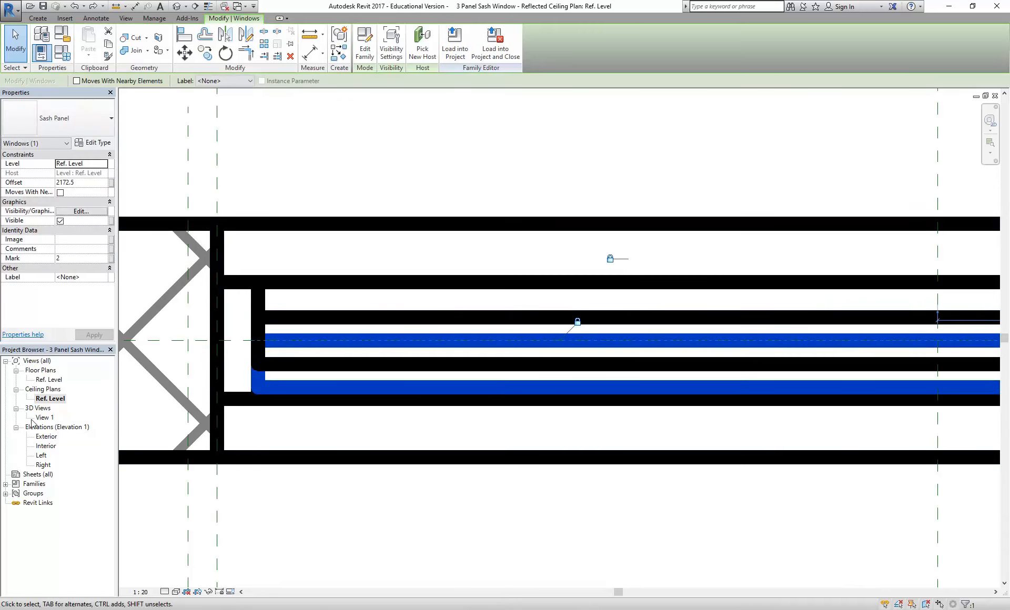
double_click(45, 418)
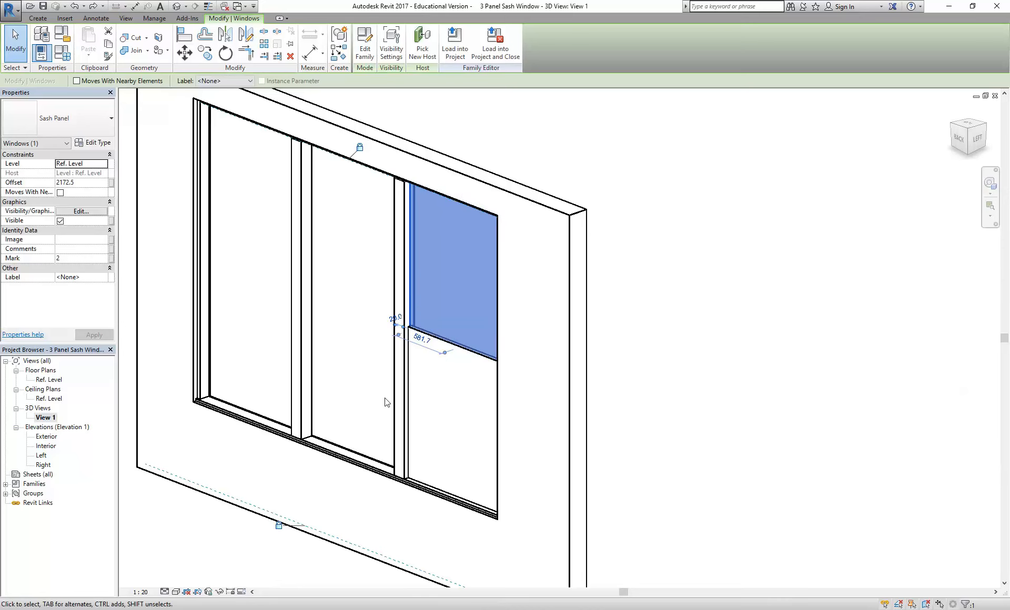
Align the upper sash panel's interior face with the wall's centreline in the Ref. Level floor plan, removing the conflicting constraints
double_click(49, 379)
scroll(394, 339, down, 5)
scroll(395, 338, up, 6)
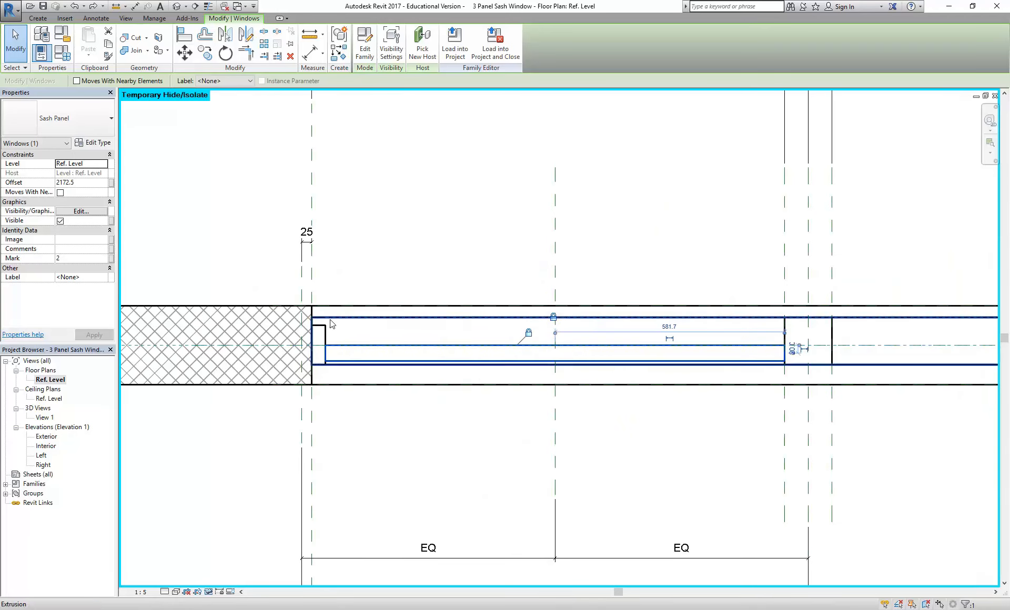
scroll(355, 361, up, 3)
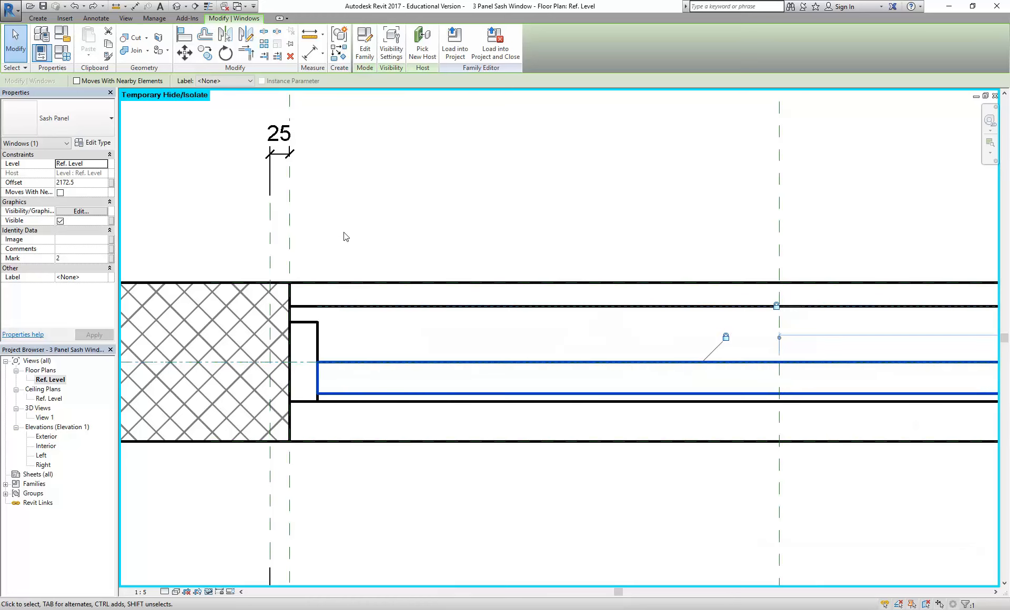
key(Escape)
click(181, 42)
click(206, 362)
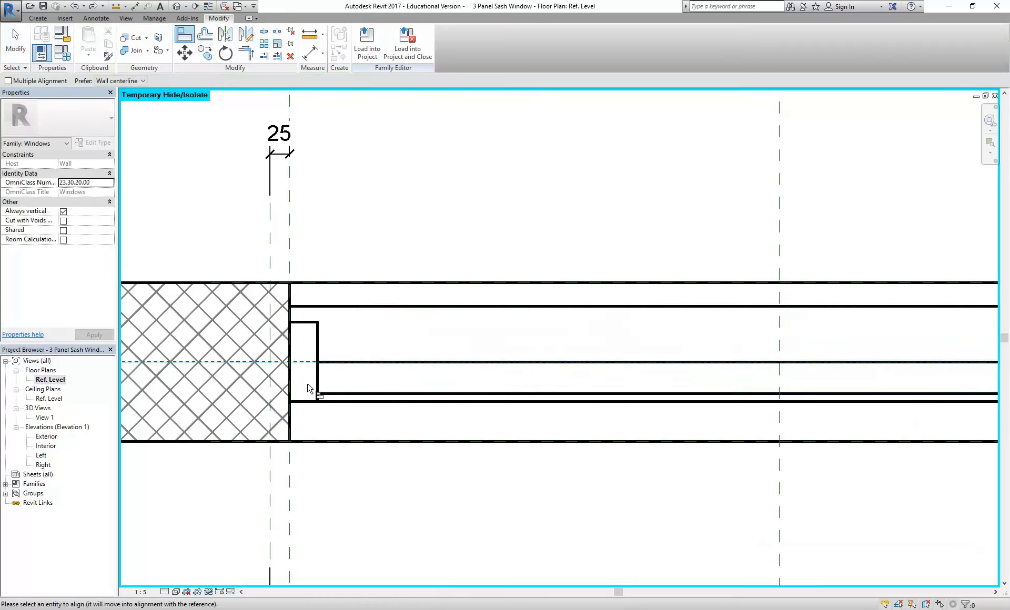
click(348, 394)
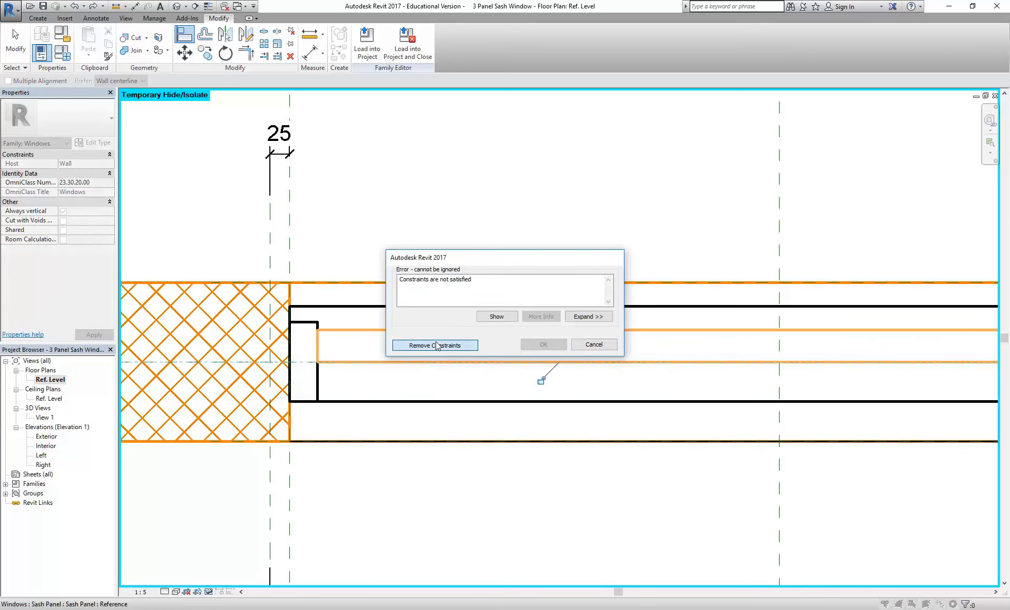
click(434, 344)
right_click(389, 211)
click(424, 220)
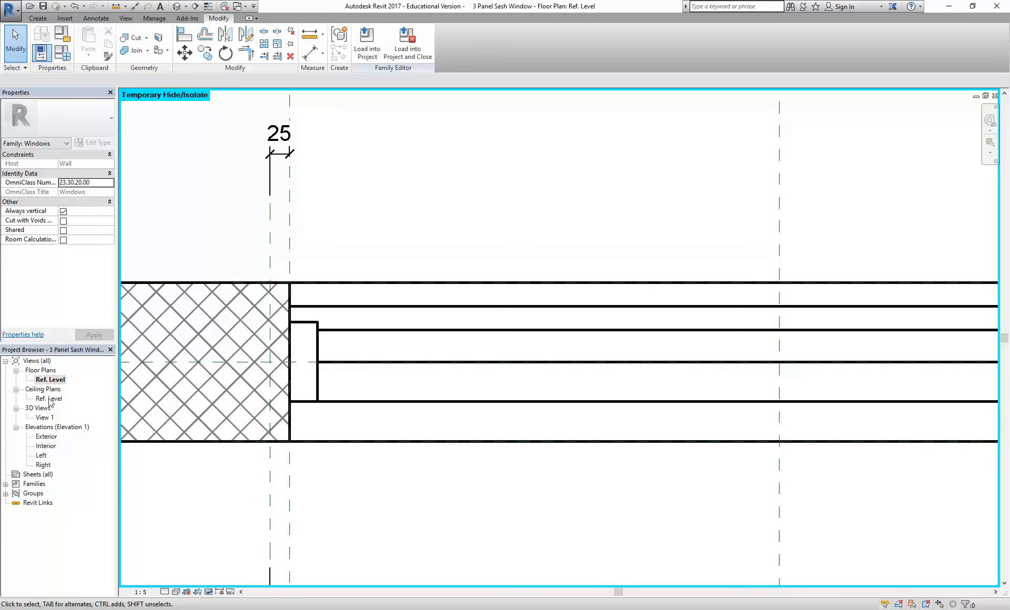
Try to align the lower sash panel's exterior face with the wall's centreline in the Ref. Level ceiling plan, removing the conflicting constraints
double_click(49, 399)
scroll(382, 311, down, 2)
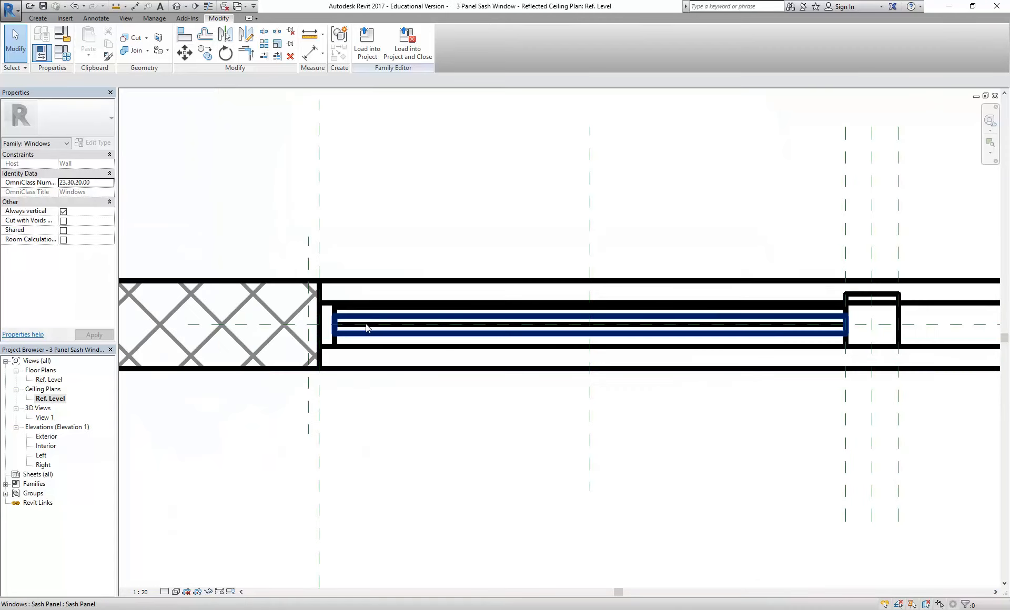
scroll(358, 324, up, 2)
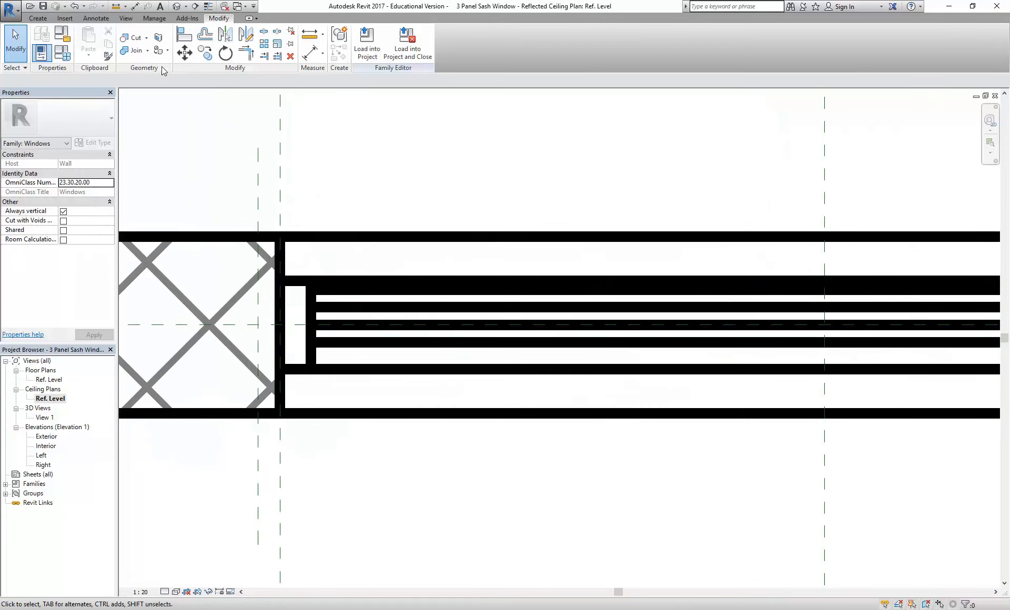
click(184, 36)
click(252, 325)
click(383, 306)
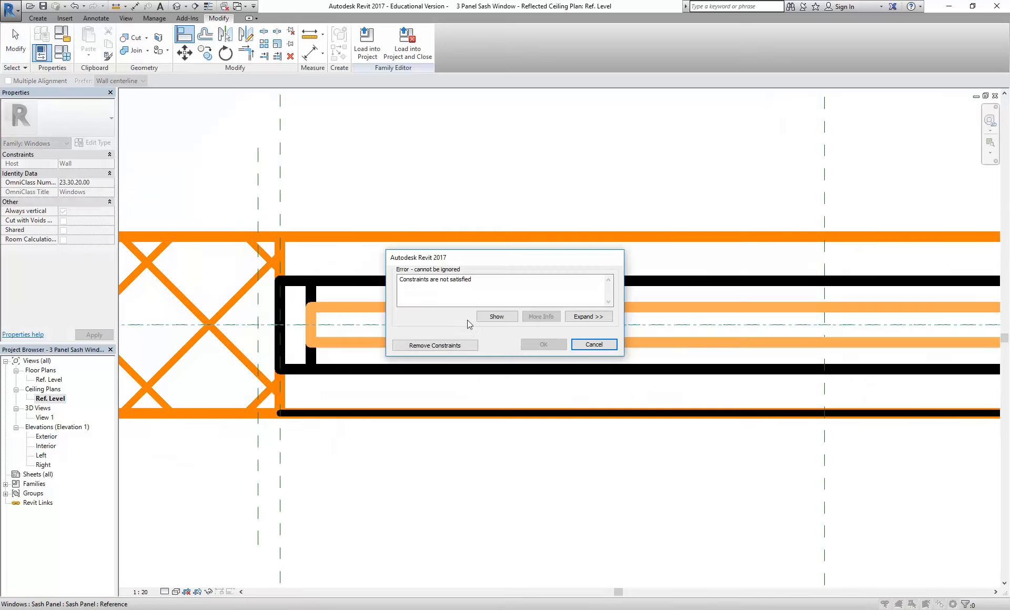
click(450, 346)
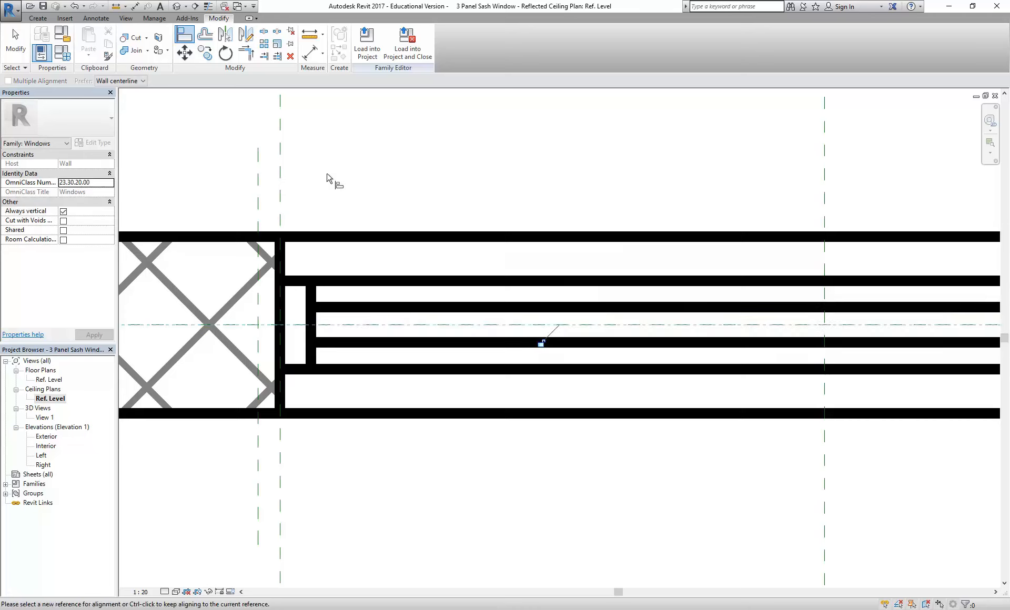
key(Escape)
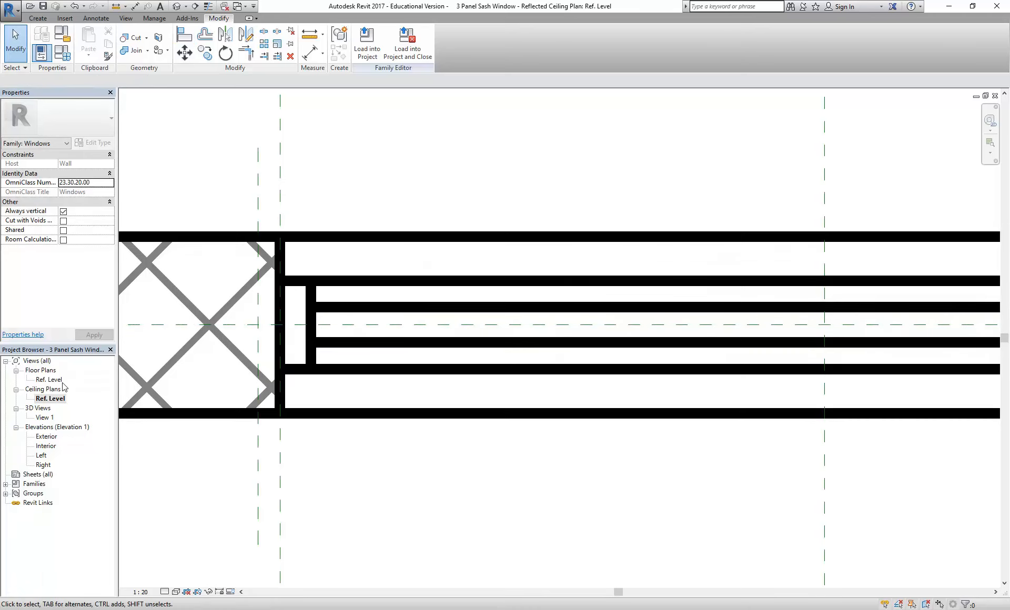
Select the lower sash panel in 3D View 1 and locate it in the Ref. Level floor and ceiling plans
double_click(44, 417)
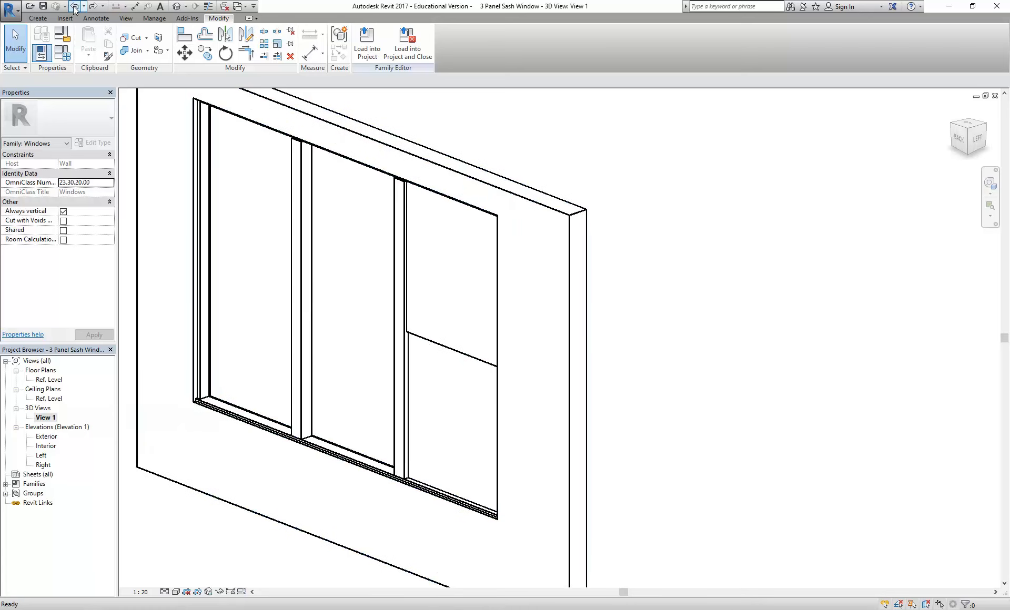
click(408, 371)
double_click(49, 379)
scroll(443, 283, down, 5)
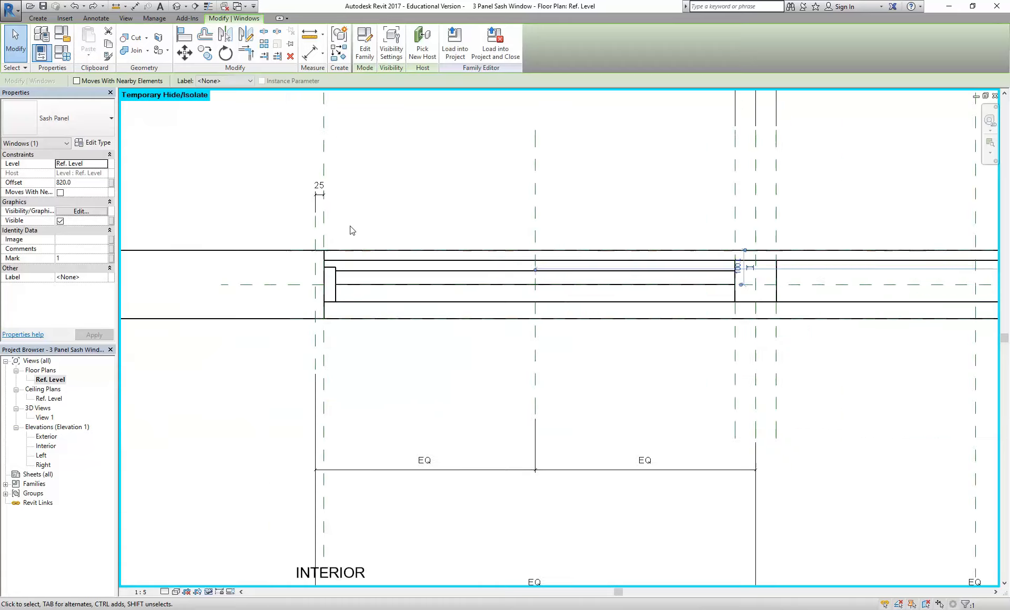
scroll(353, 265, up, 1)
double_click(52, 398)
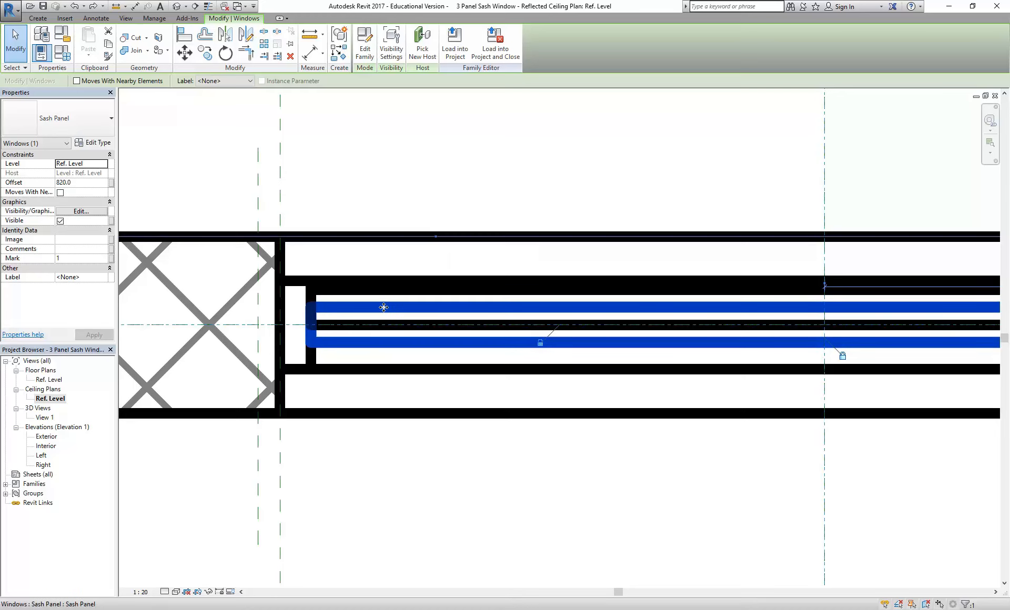
Try again to align the lower sash panel's exterior face with the wall's centreline while the upper panel is still displayed, removing the conflicting constraints
click(185, 34)
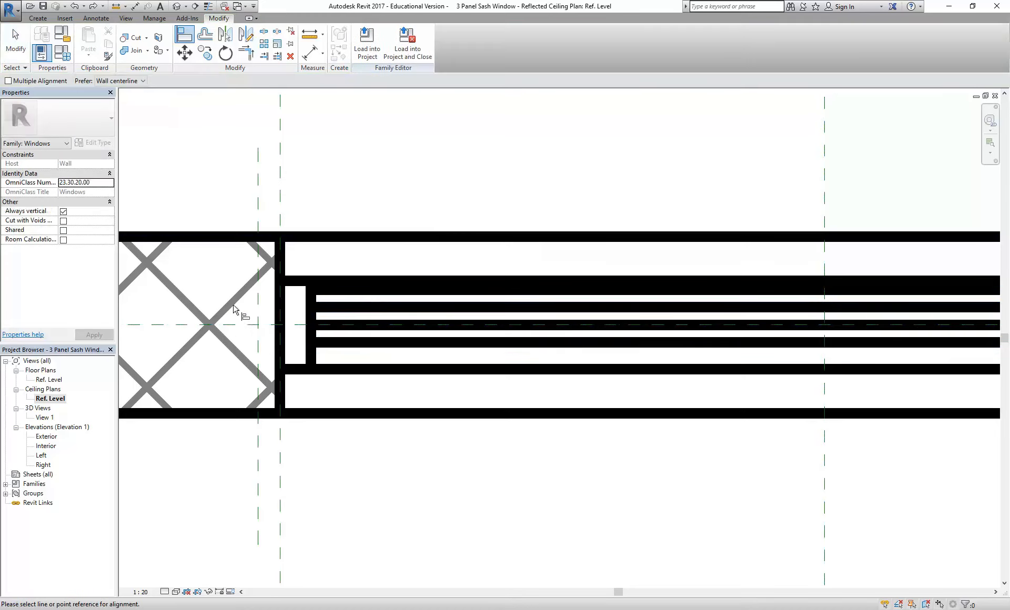
click(362, 308)
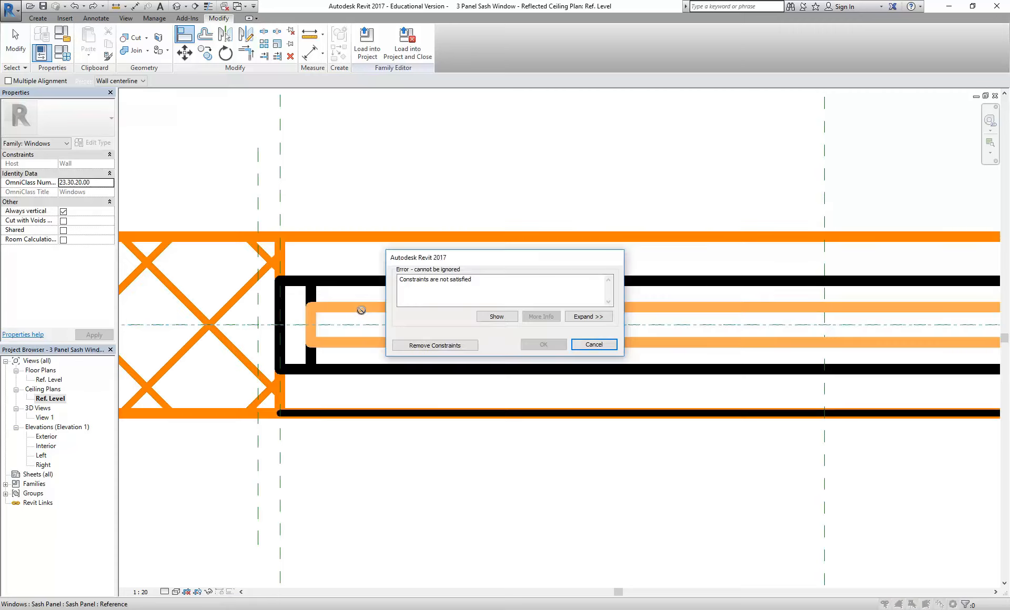
click(424, 347)
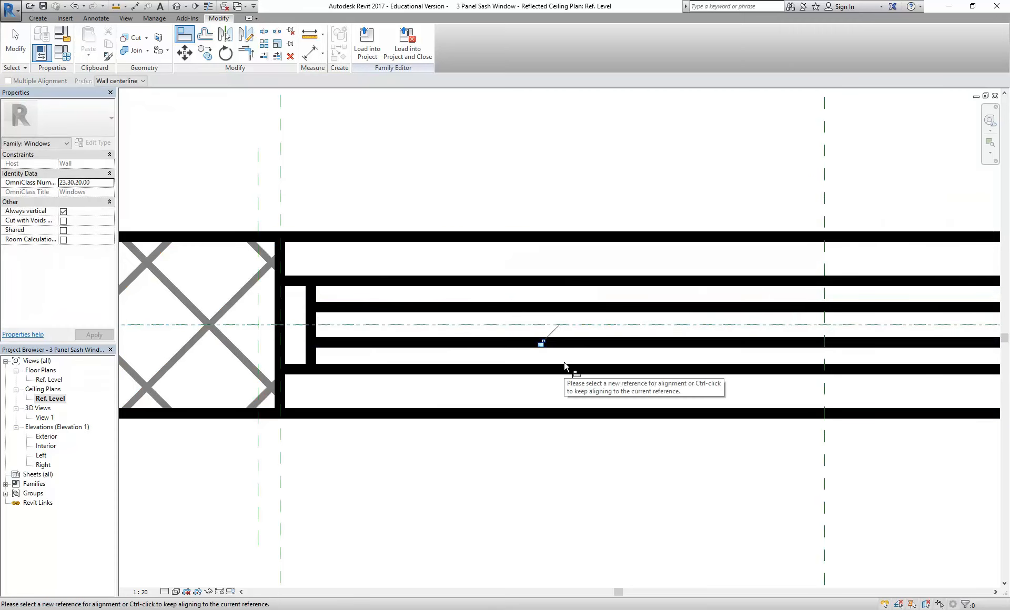
Select the upper sash panel in 3D View 1 and temporarily hide that element in the Ref. Level ceiling plan
double_click(44, 417)
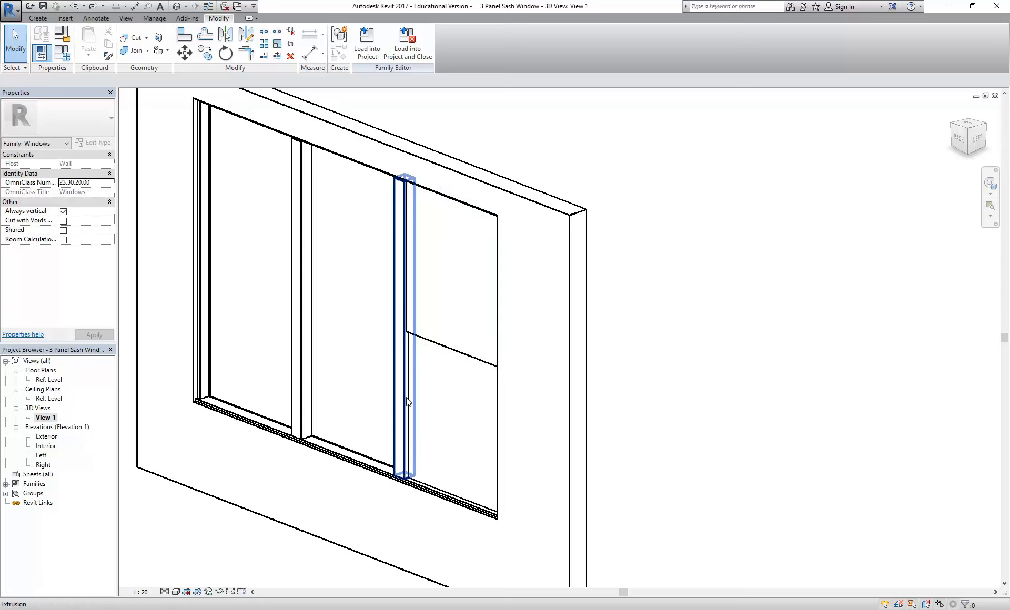
click(407, 291)
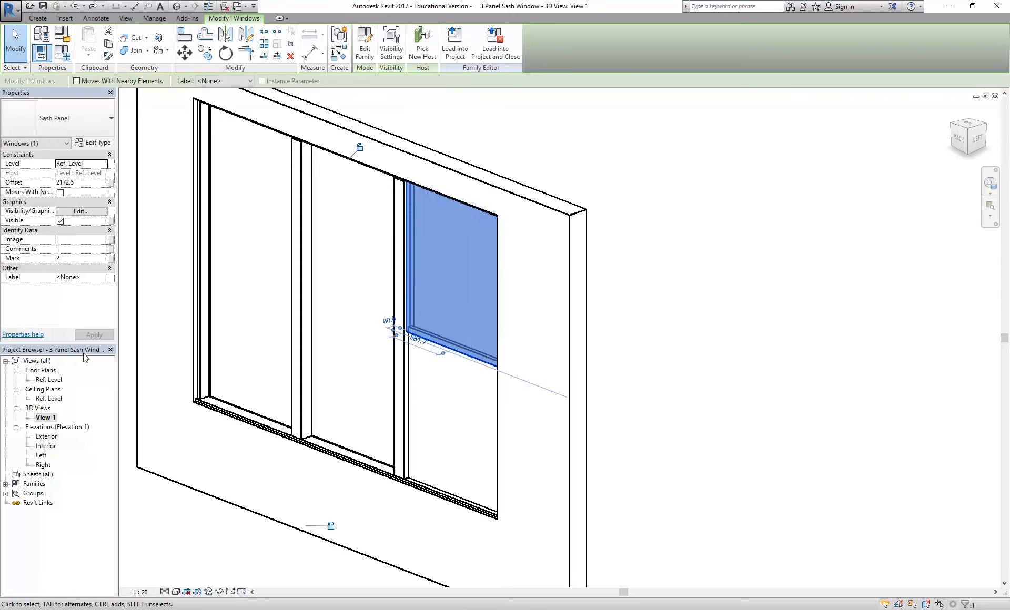
double_click(51, 399)
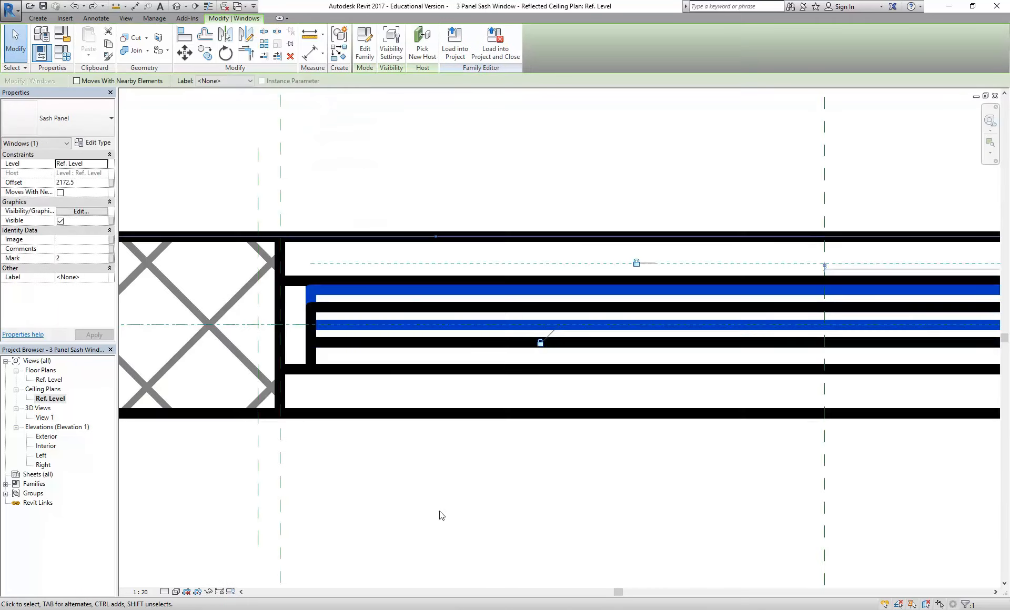
right_click(386, 158)
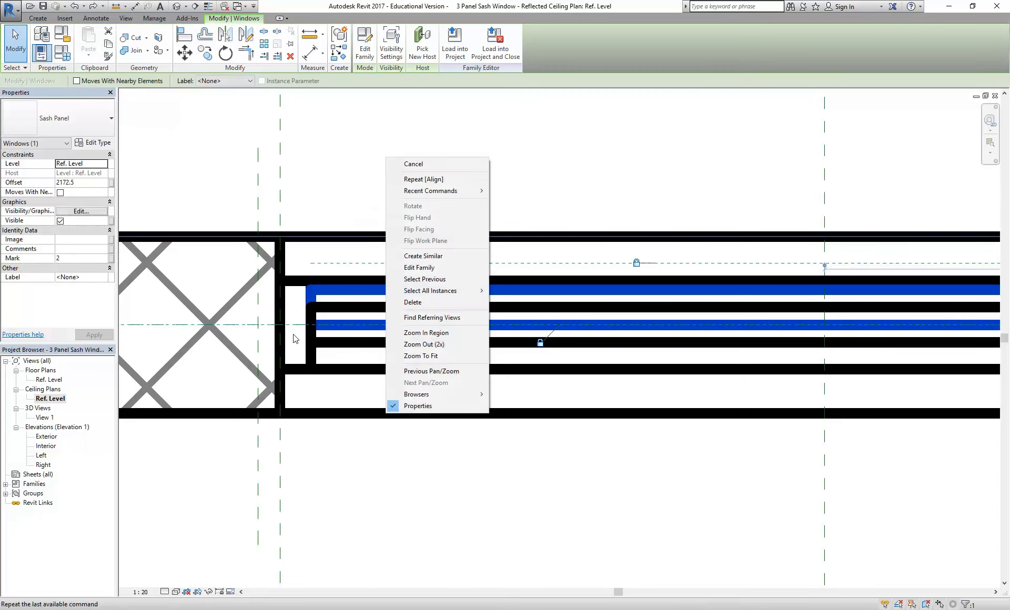
click(213, 592)
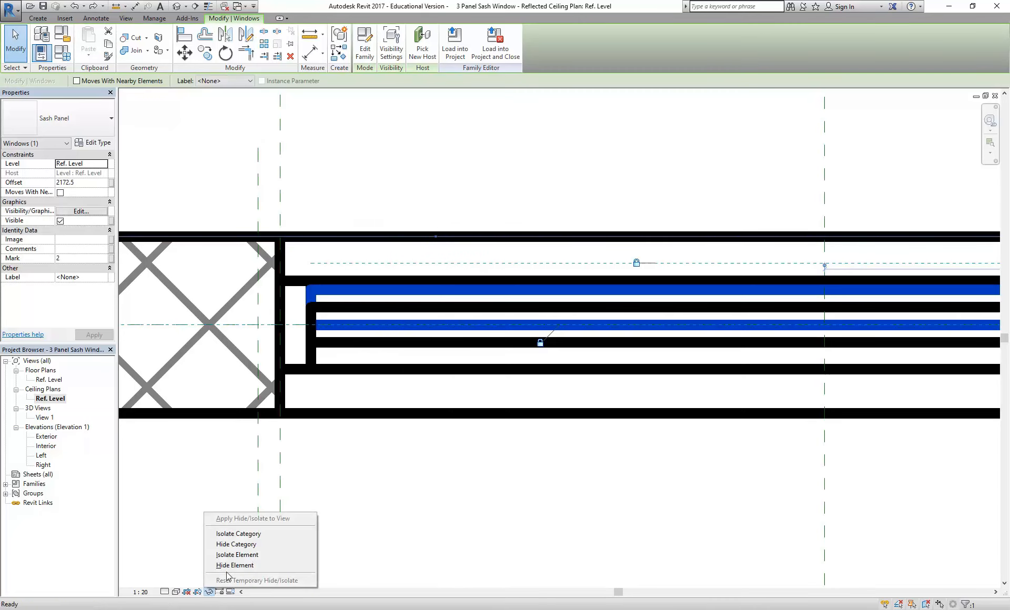
click(252, 568)
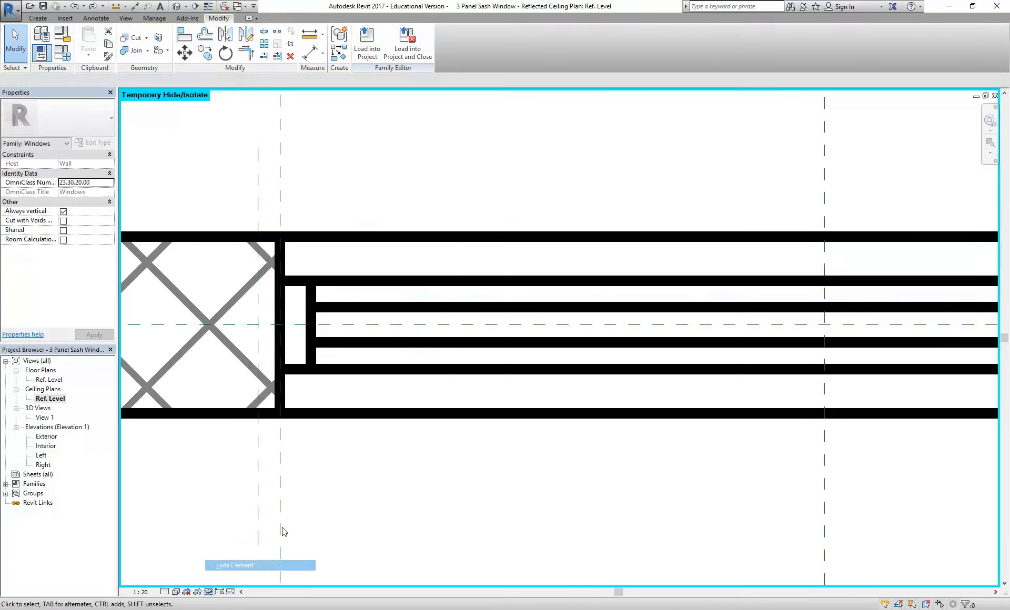
Align the lower sash panel's exterior face with the wall's centreline in the ceiling plan, removing the conflicting constraints
click(184, 35)
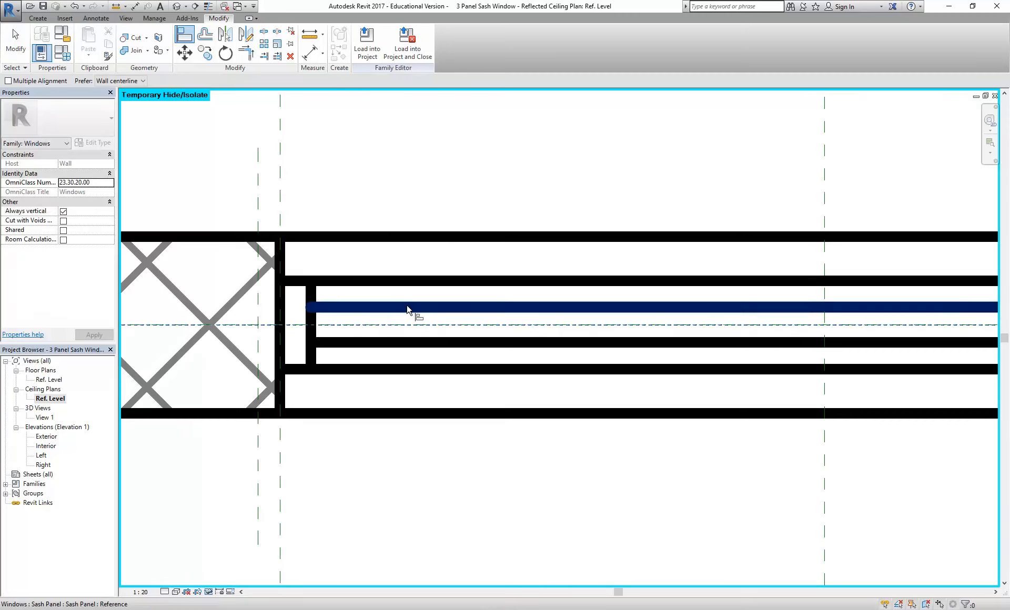
click(406, 307)
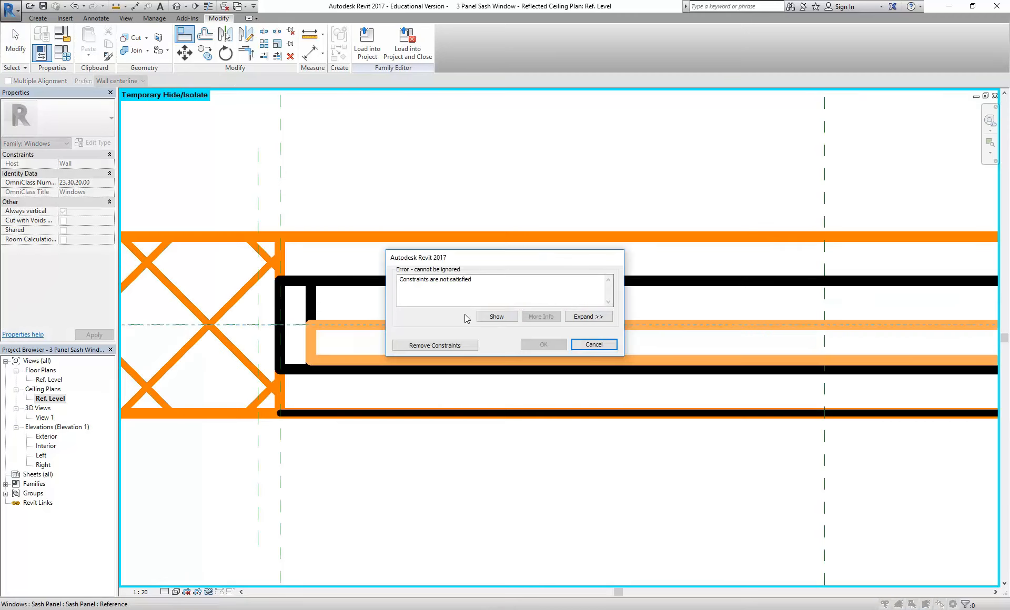
click(456, 345)
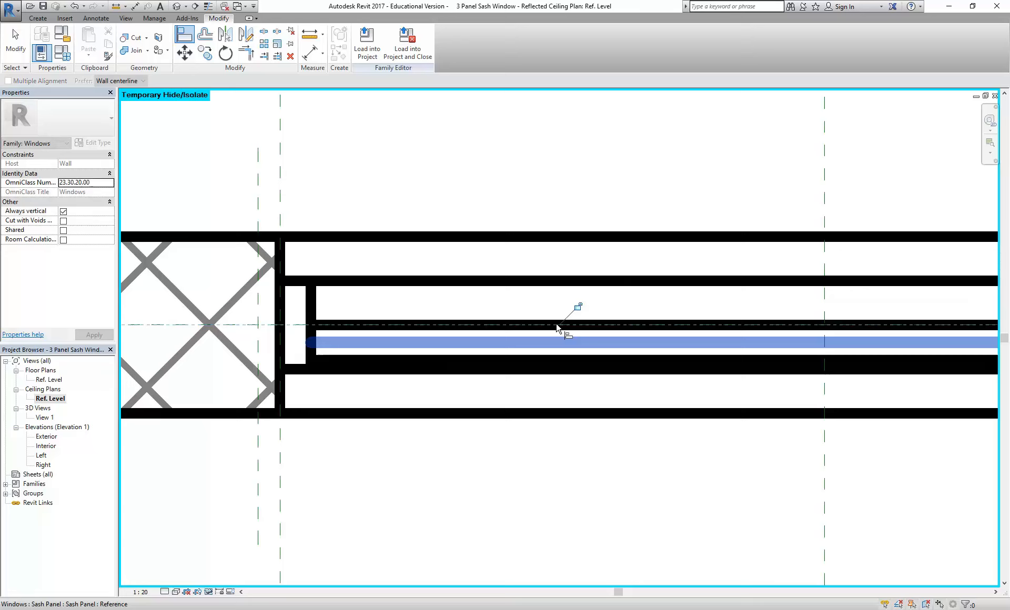
Examine the sash panels' positions in the Ref. Level floor plan and from both sides of the wall in 3D View 1, selecting the upper panel
double_click(48, 380)
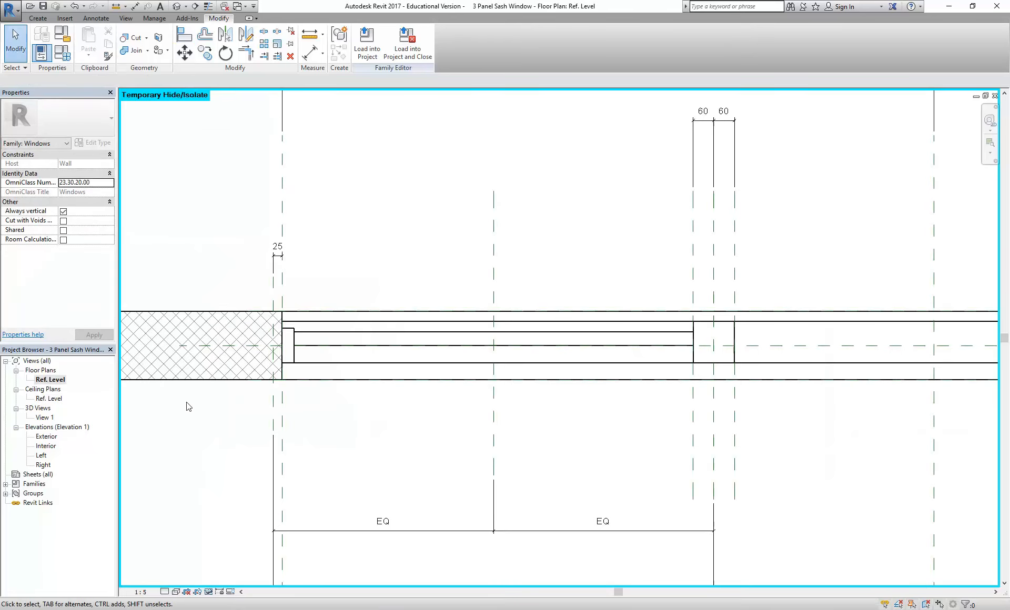
double_click(45, 418)
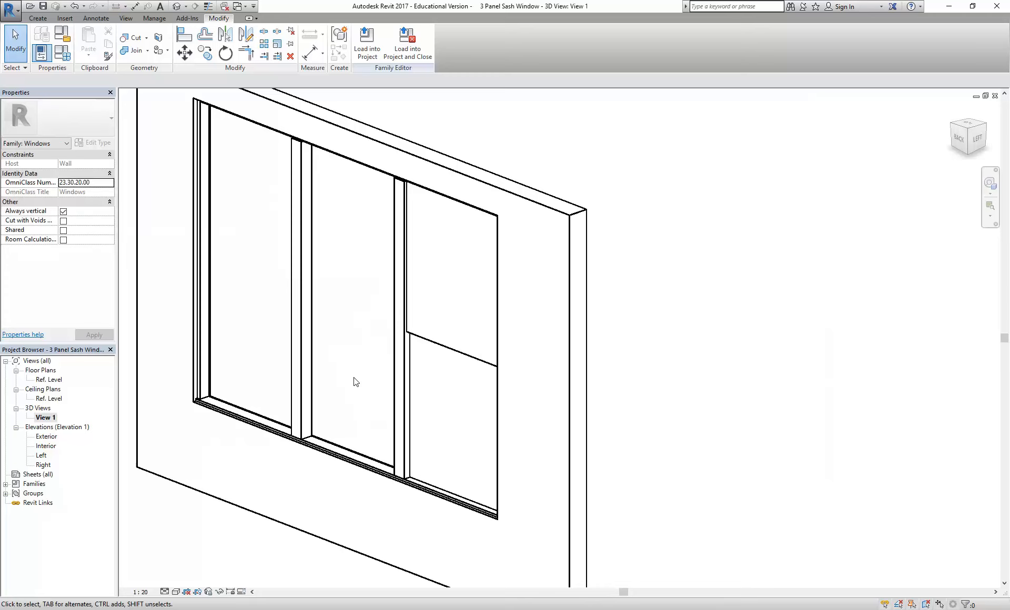
scroll(404, 418, down, 3)
shift+middle_drag(403, 418, 529, 421)
scroll(417, 417, up, 4)
shift+middle_drag(548, 309, 275, 322)
click(289, 297)
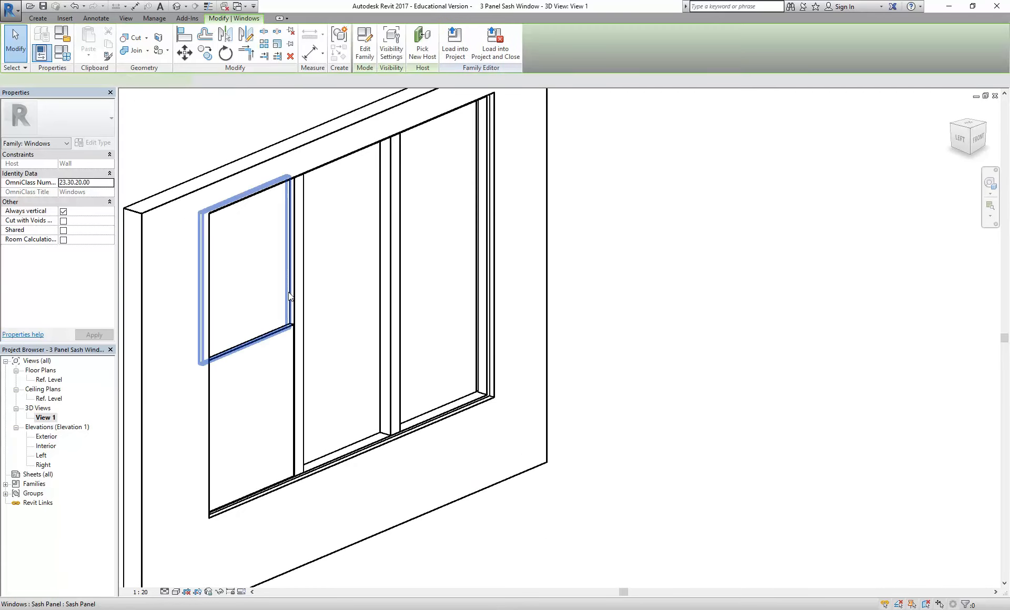
shift+middle_drag(277, 377, 464, 371)
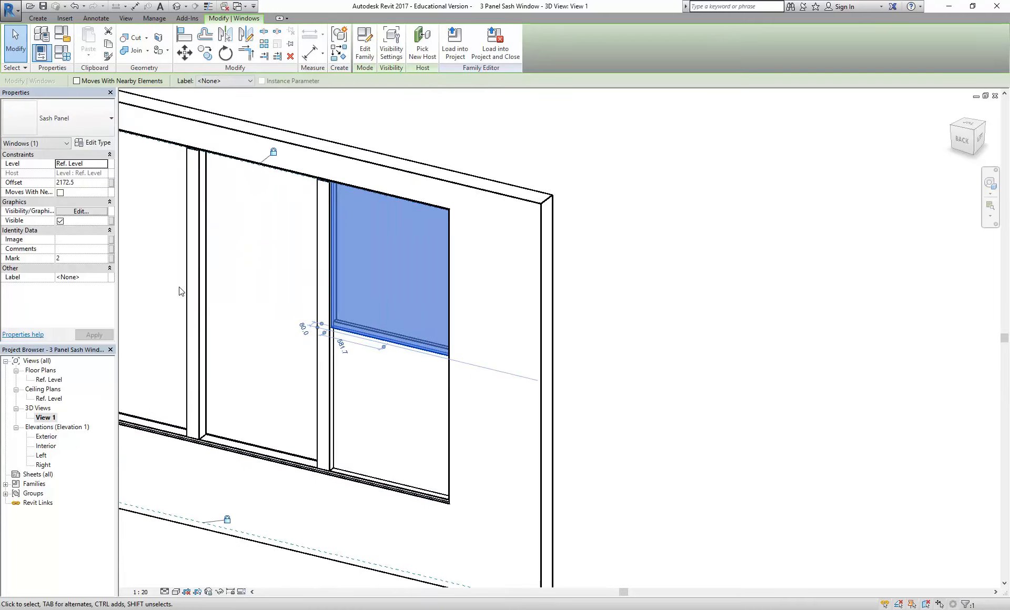
Set the window family's Height to 2000 and apply it while viewing the model in 3D View 1
click(243, 289)
shift+middle_drag(244, 290, 420, 321)
middle_drag(312, 341, 523, 284)
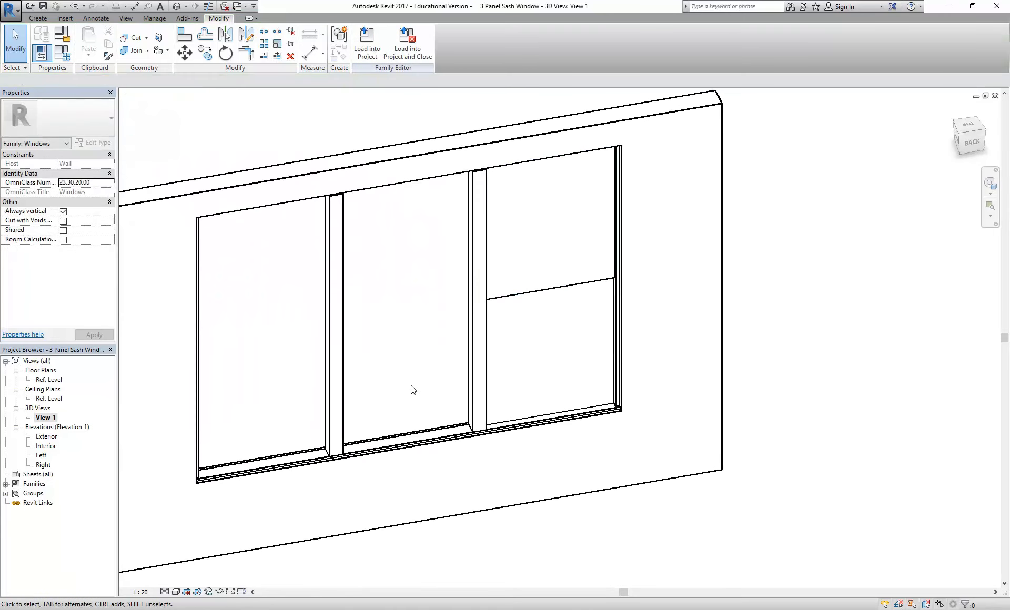
click(62, 52)
click(229, 184)
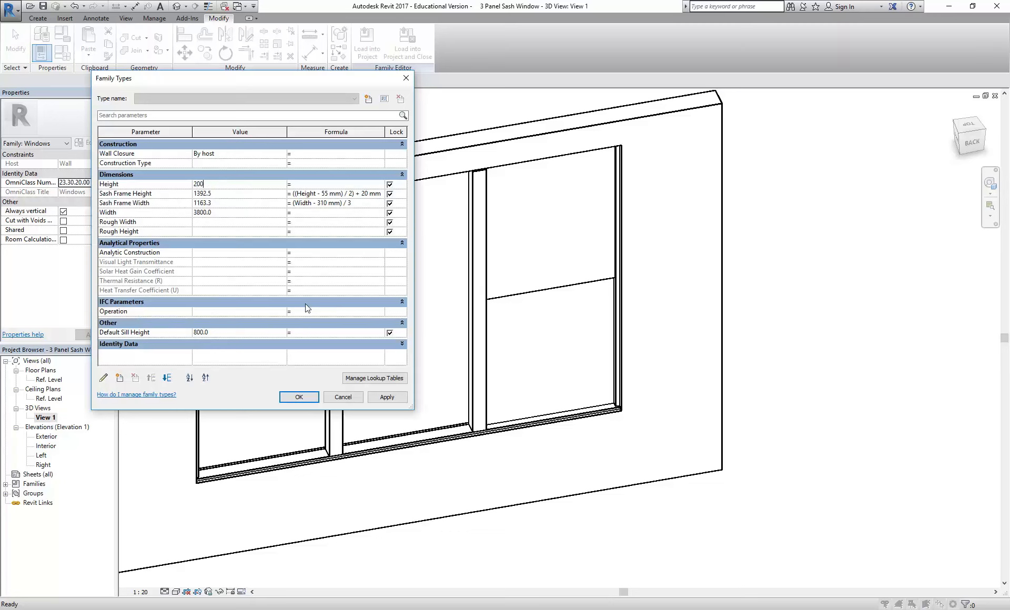
text(2000)
click(381, 397)
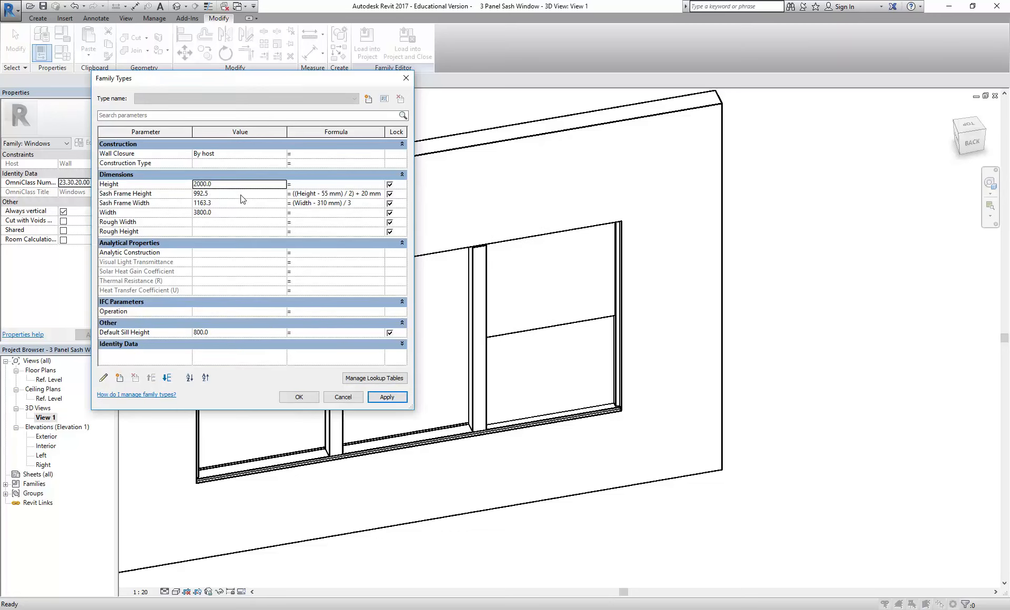
Test the family's Width parameter at 1500 and at 4500, applying each value
click(235, 213)
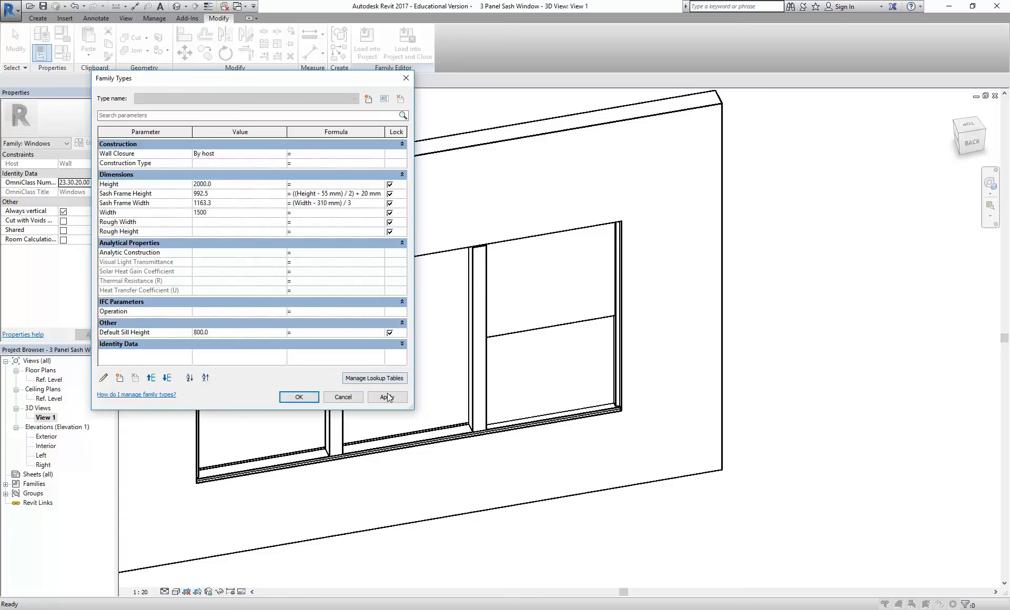
click(388, 397)
click(240, 213)
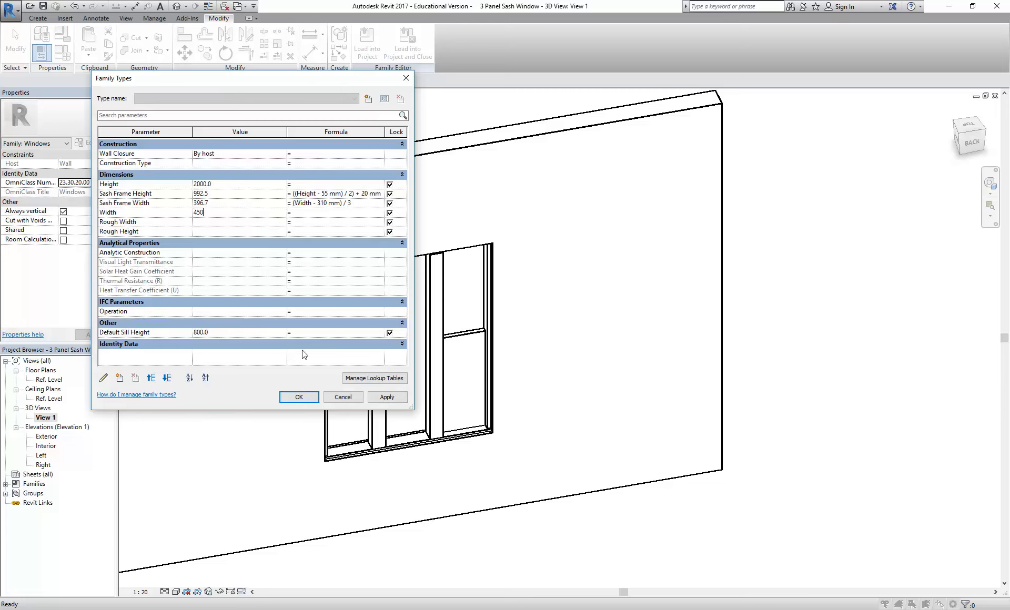
text(4500)
click(386, 397)
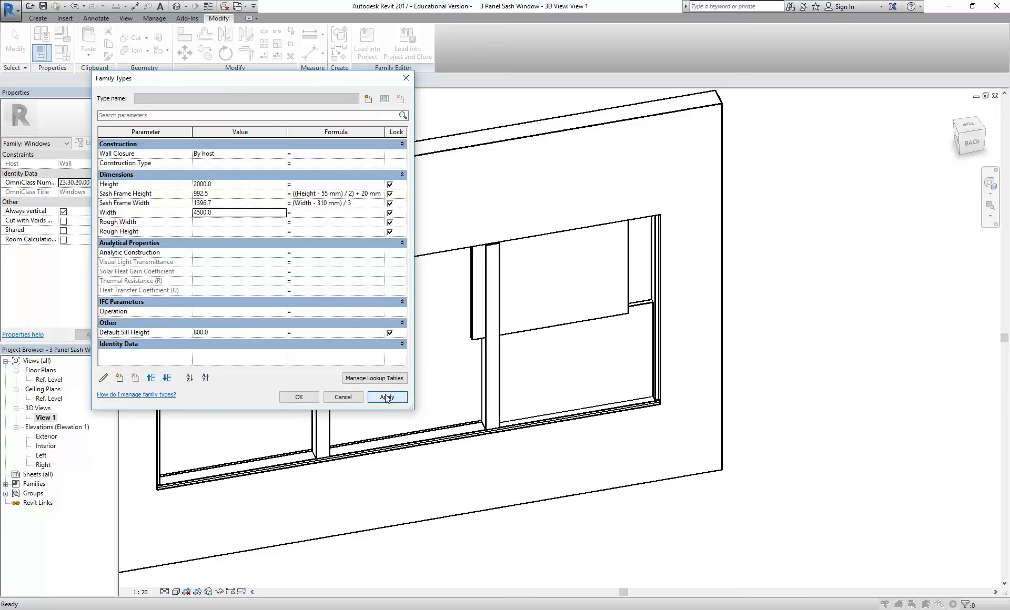
click(299, 397)
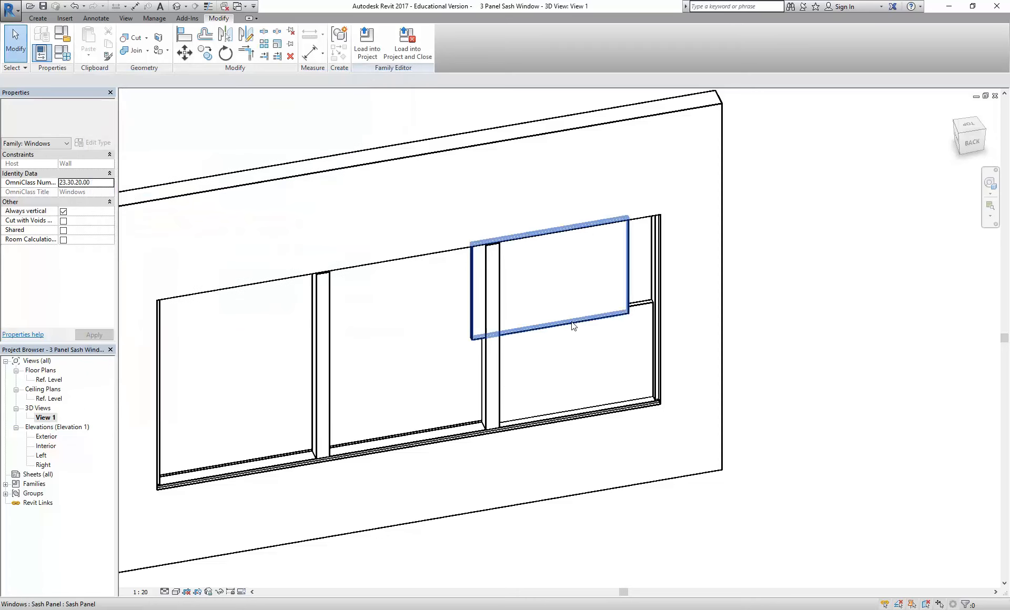
Align the upper sash panel's centre with the end bay's middle reference plane in the Ref. Level floor plan
double_click(50, 400)
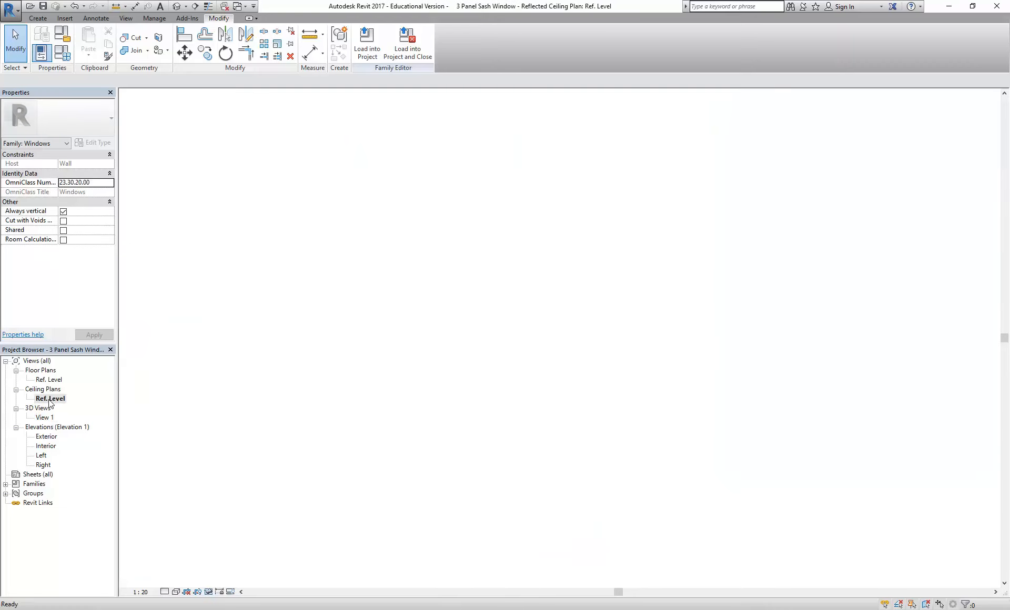
middle_drag(343, 391, 347, 338)
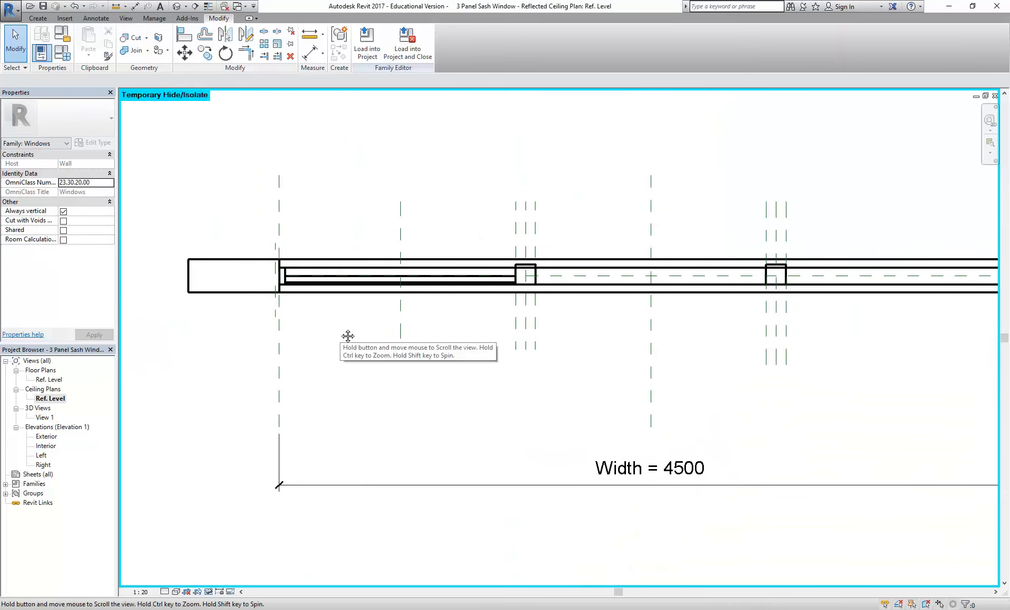
double_click(52, 380)
scroll(319, 253, down, 2)
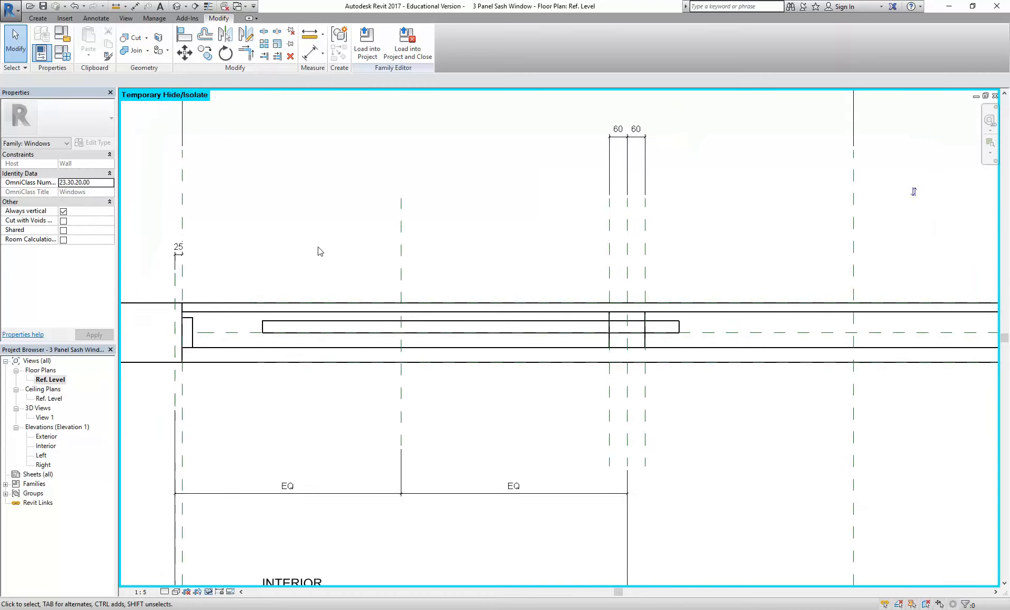
click(184, 34)
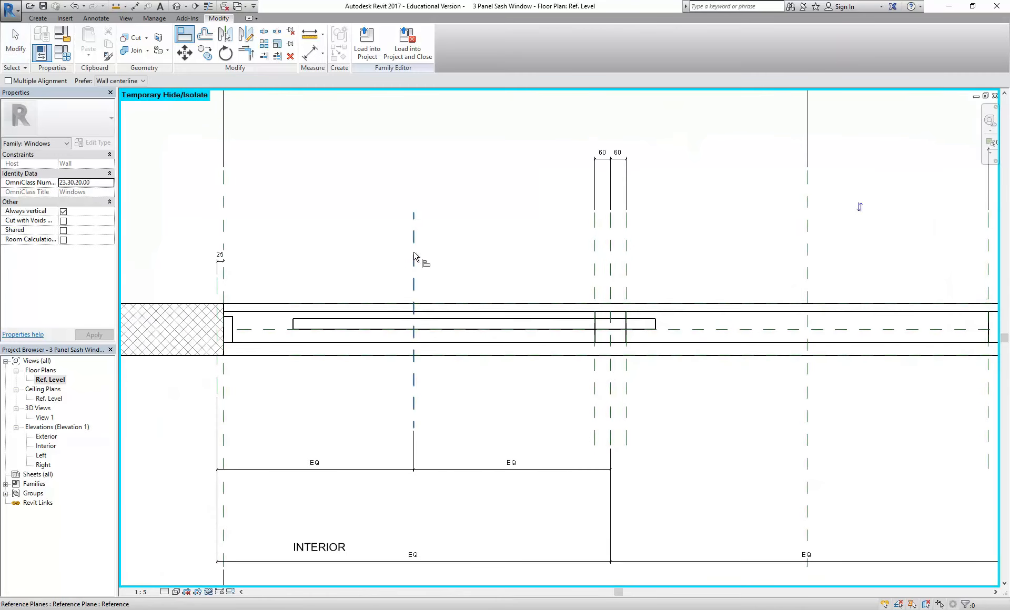
click(414, 265)
click(484, 327)
right_click(338, 234)
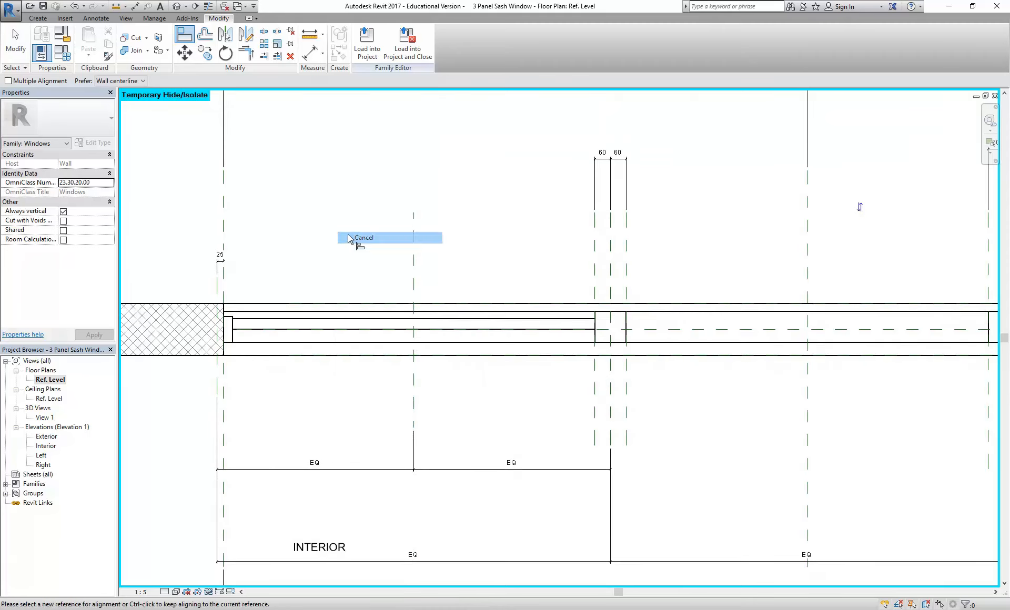
click(363, 237)
Test the family in 3D View 1 with a Width of 3000 and a Height of 1500
double_click(48, 417)
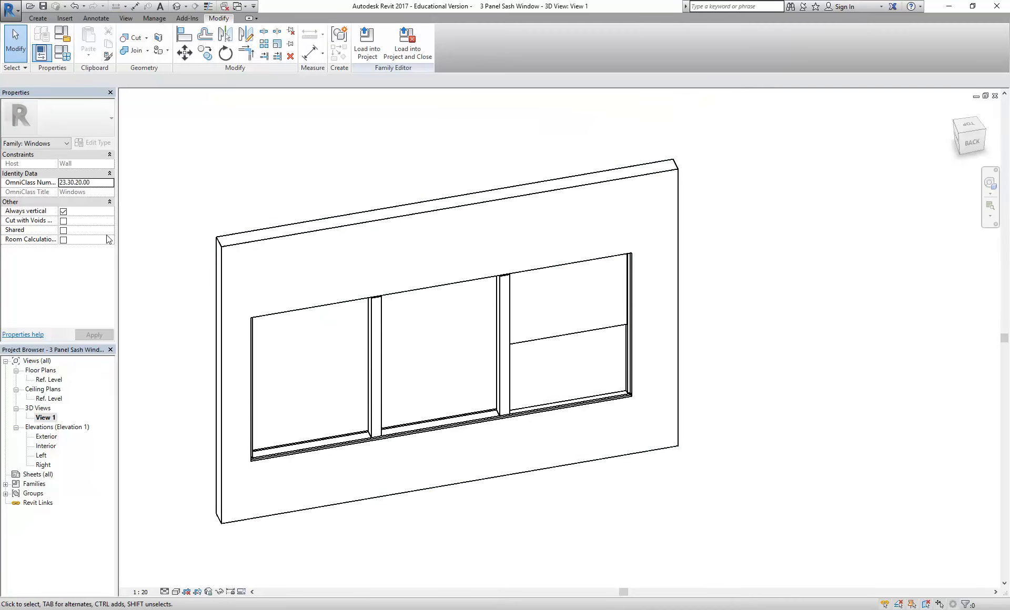
click(61, 51)
click(232, 212)
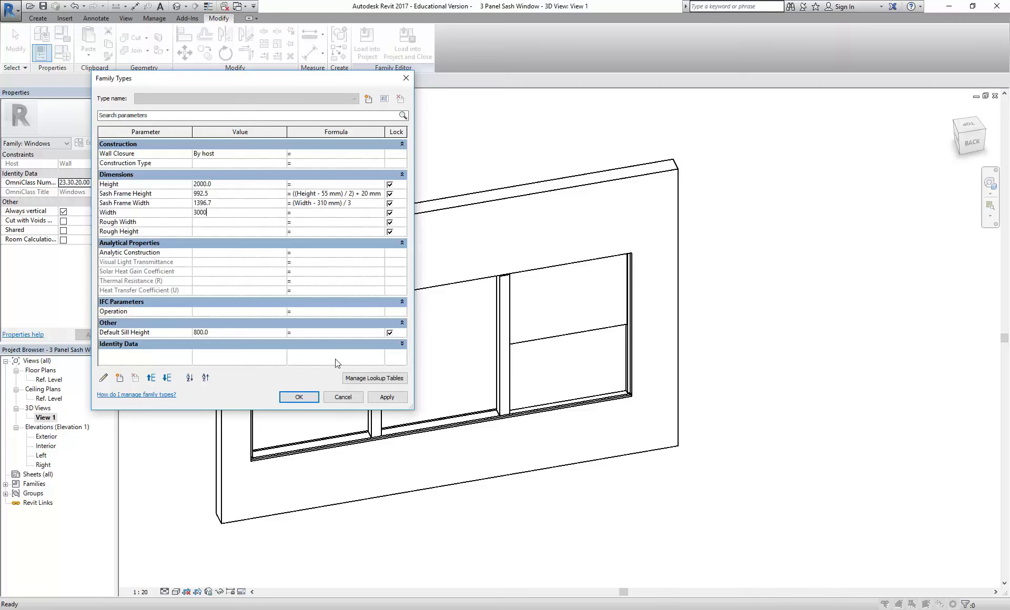
click(391, 399)
click(235, 184)
text(1500)
click(386, 397)
Set the family's Width to 3800 and its Height to 2000, and accept the parameter changes
click(239, 213)
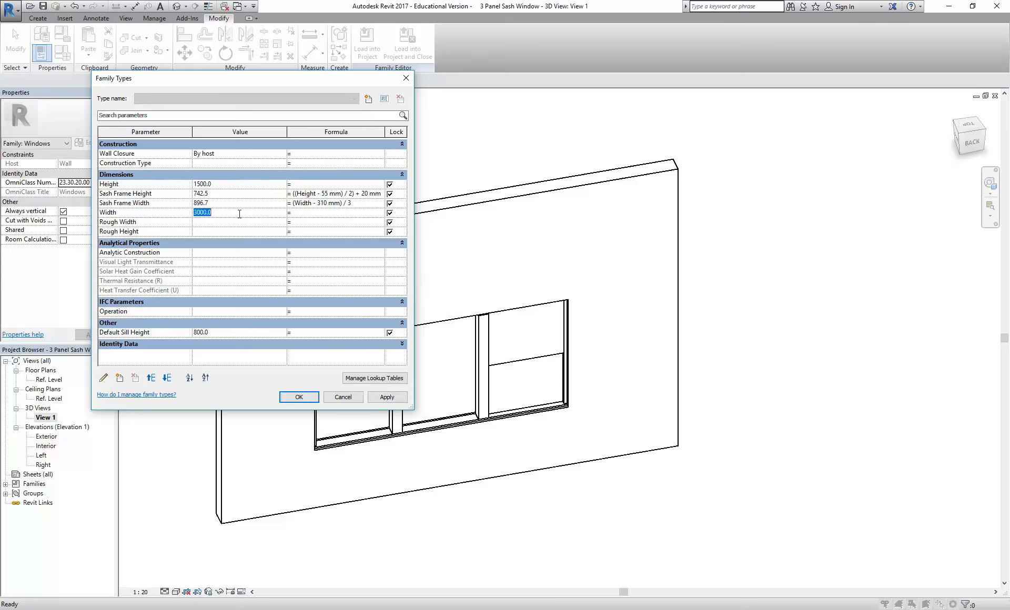
text(3800)
click(386, 398)
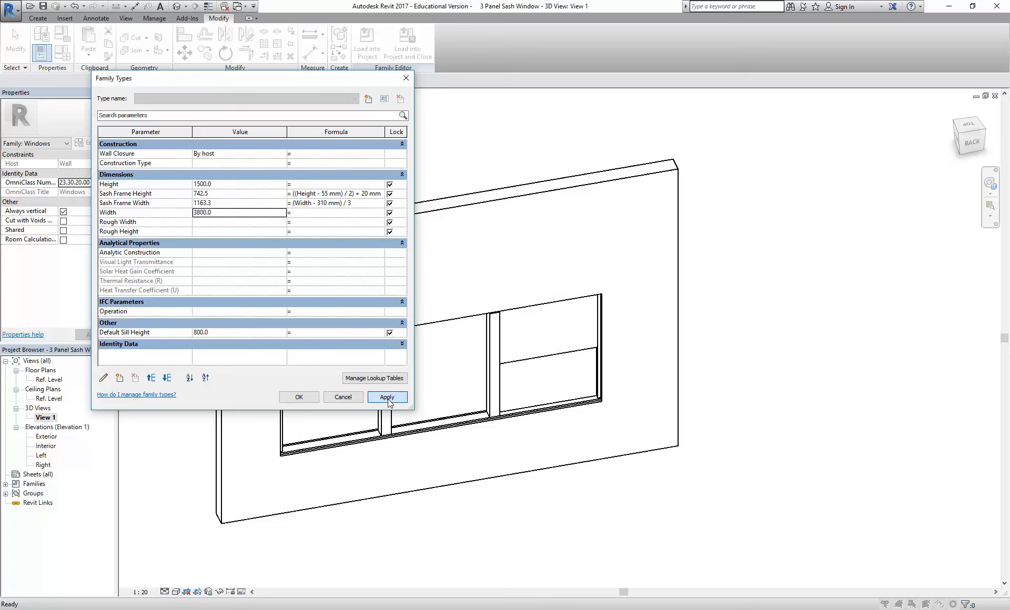
click(243, 184)
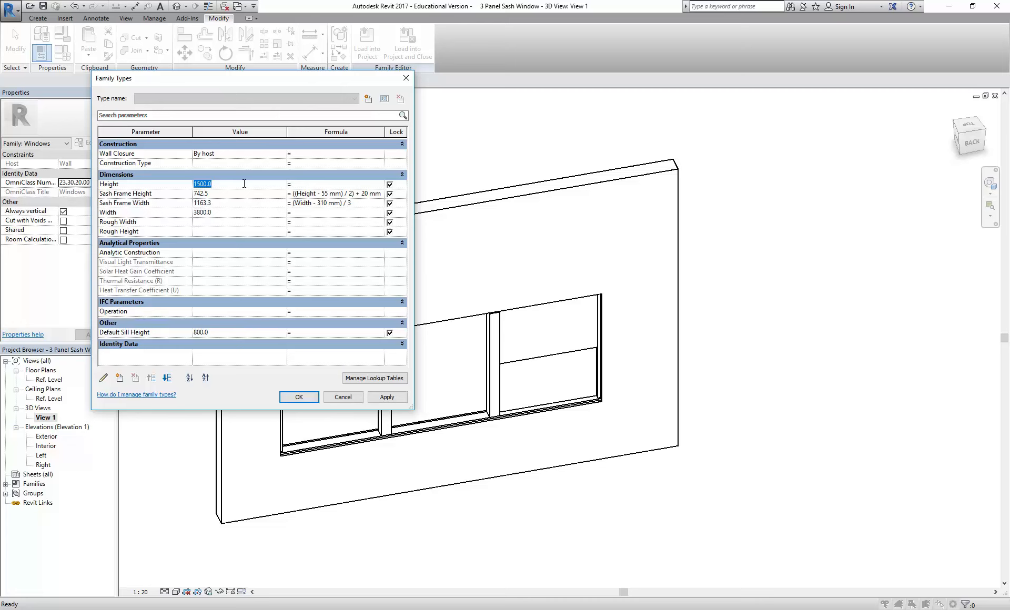
click(391, 397)
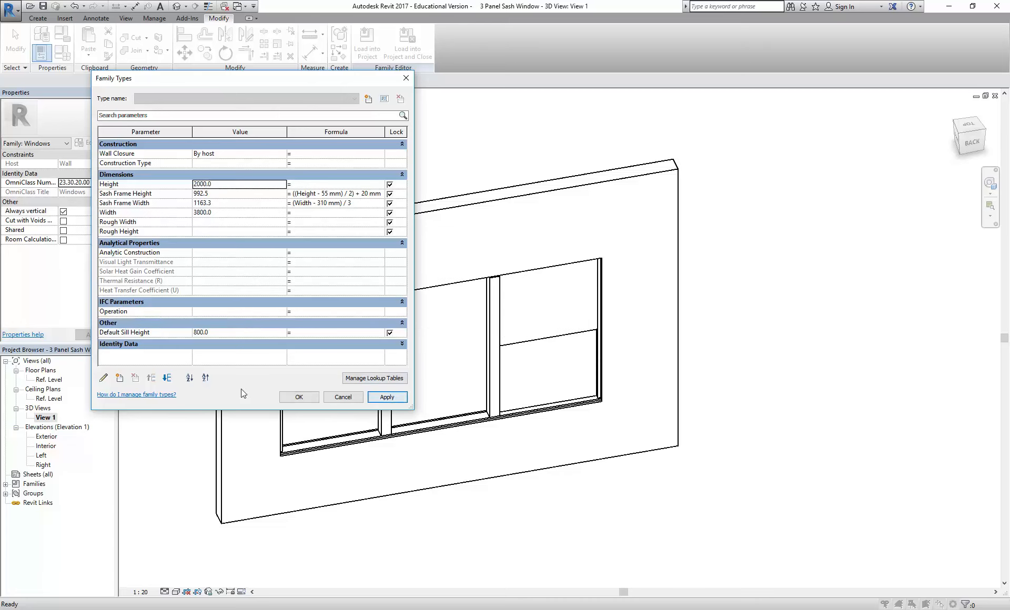
click(301, 398)
Copy the end bay's upper and lower sash panels about 1380 mm horizontally into the middle bay in the Ref. Level floor plan
scroll(519, 340, up, 5)
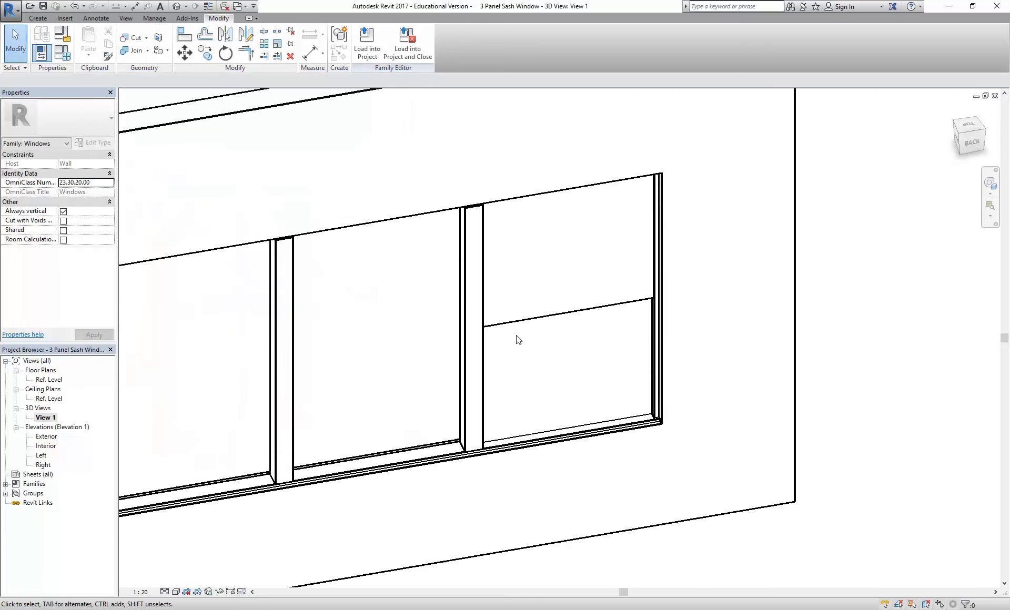
click(533, 321)
scroll(533, 324, up, 3)
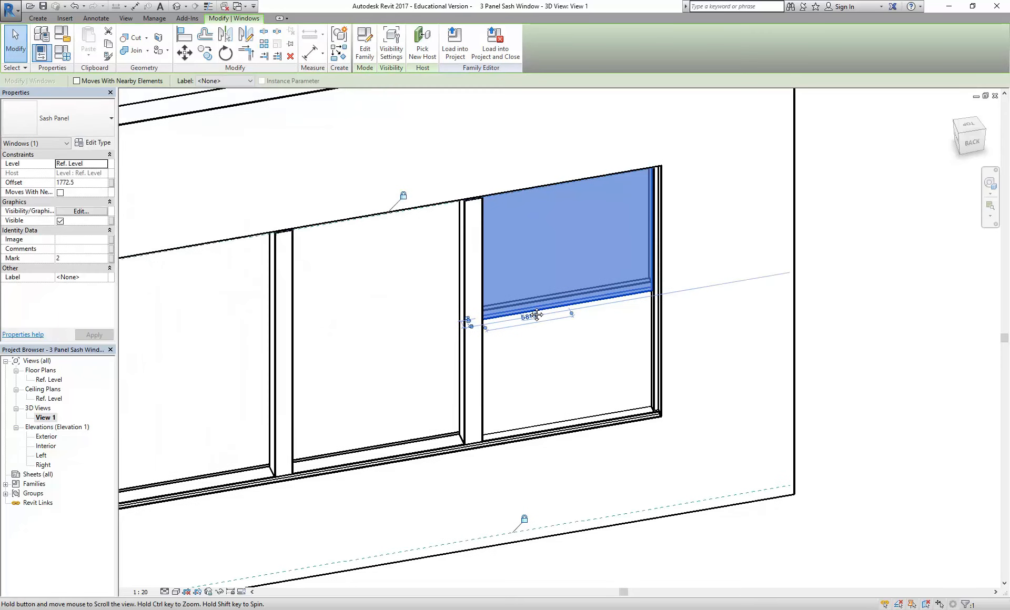
ctrl+click(614, 395)
scroll(631, 401, down, 3)
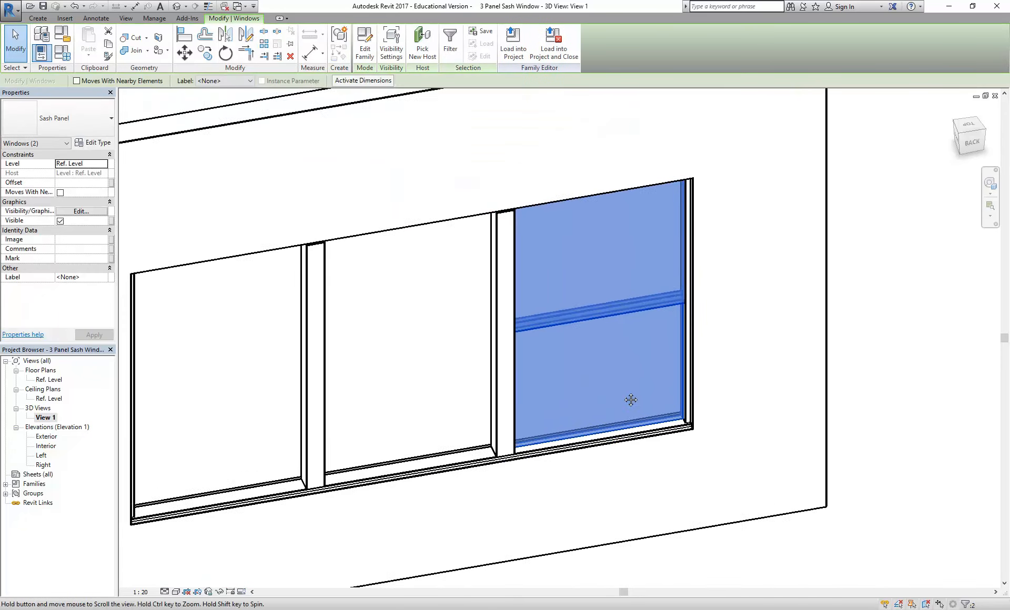
double_click(45, 380)
scroll(473, 316, down, 2)
scroll(381, 258, up, 1)
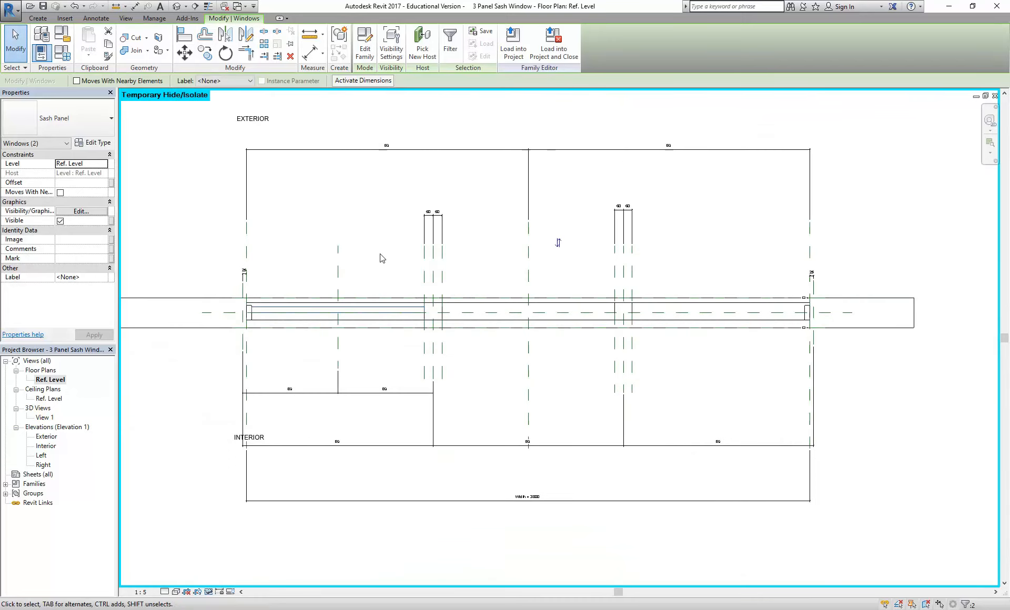
click(205, 53)
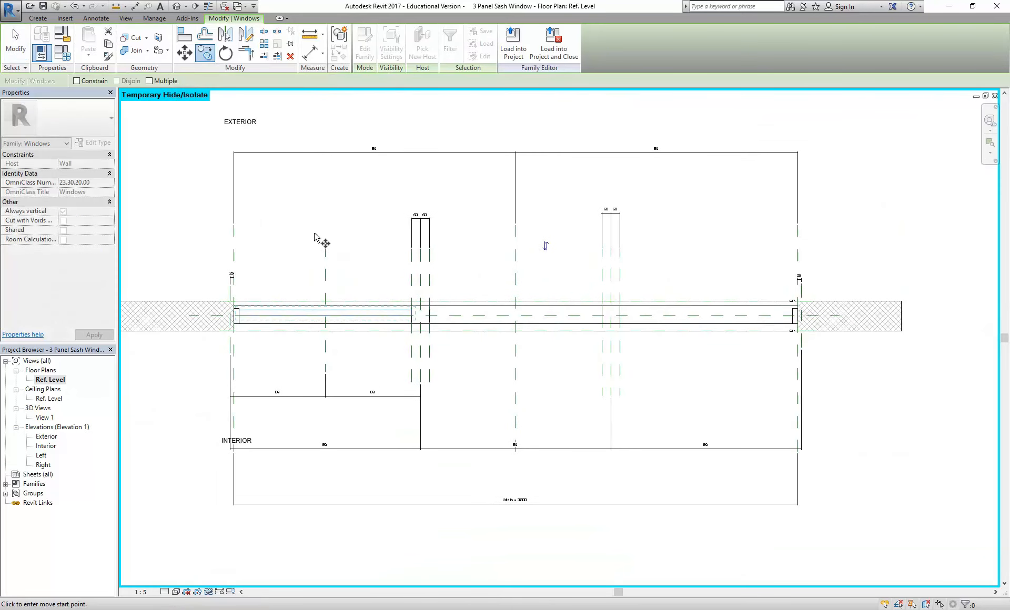
click(325, 258)
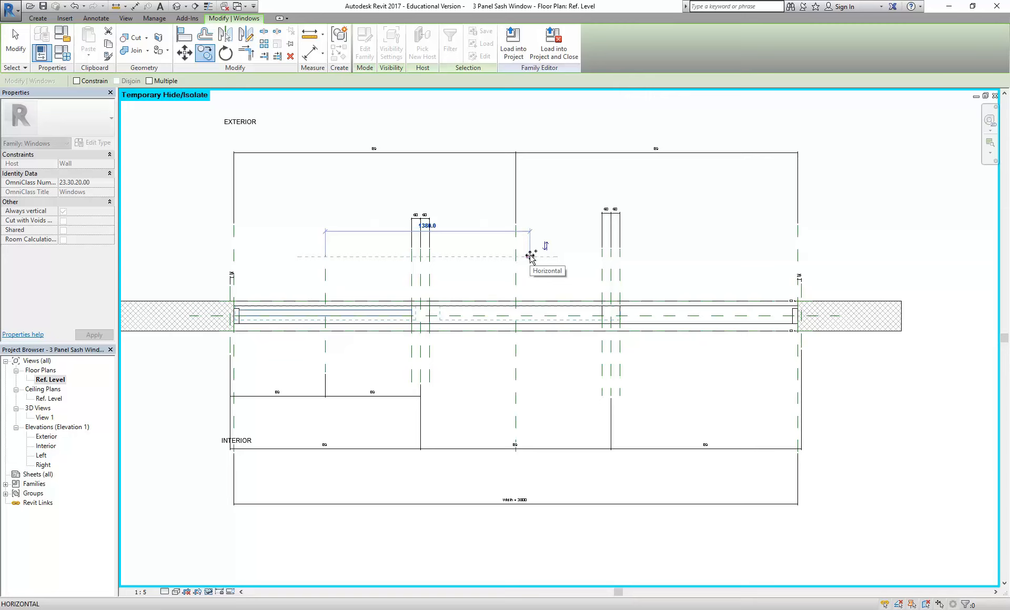
click(530, 256)
right_click(467, 203)
click(505, 215)
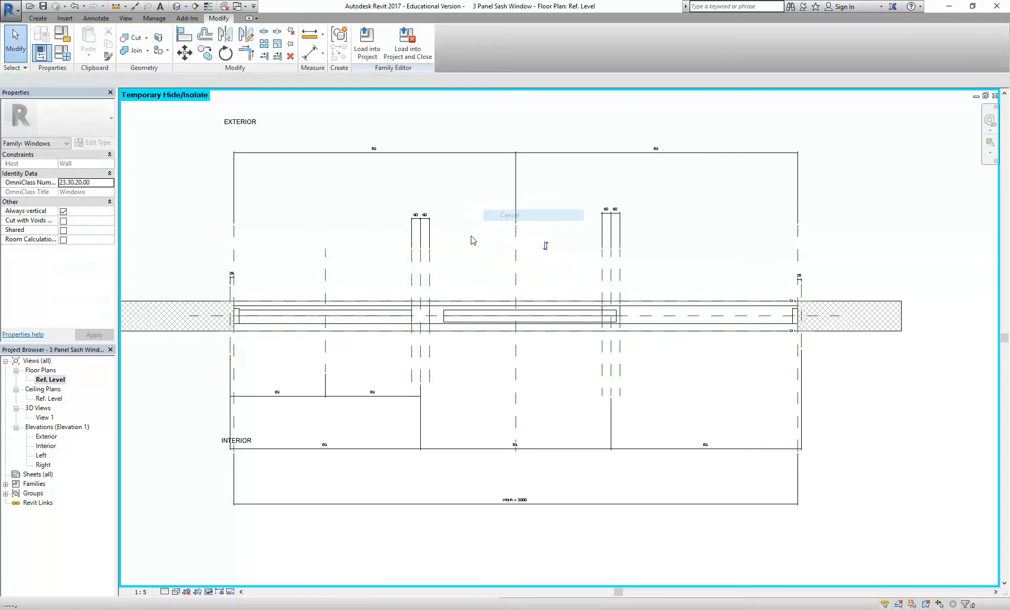
Align the centres of both copied sash panels with the central reference plane of the middle bay
scroll(473, 241, up, 3)
key(a)
key(l)
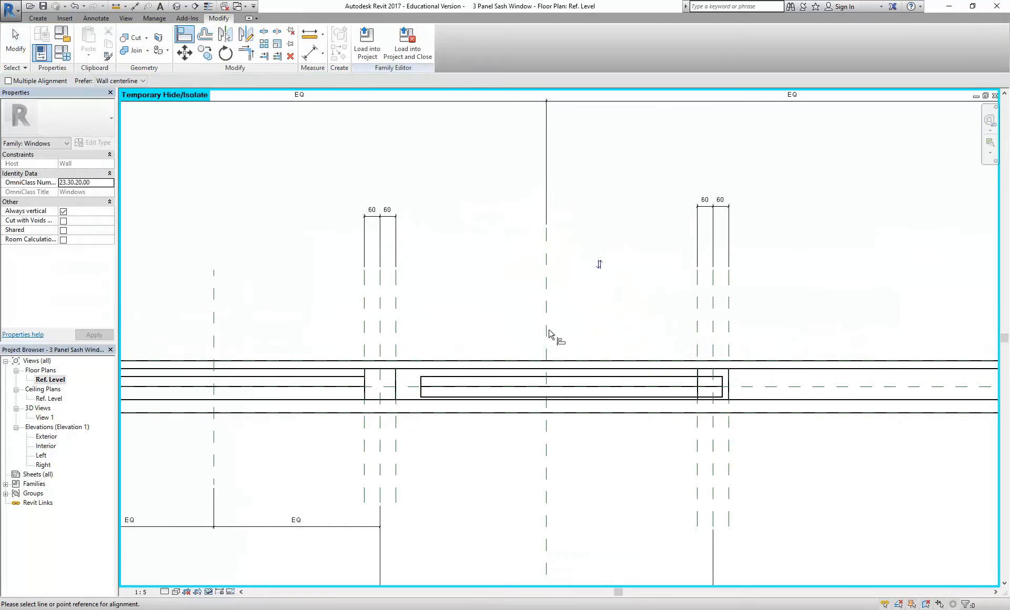
click(545, 330)
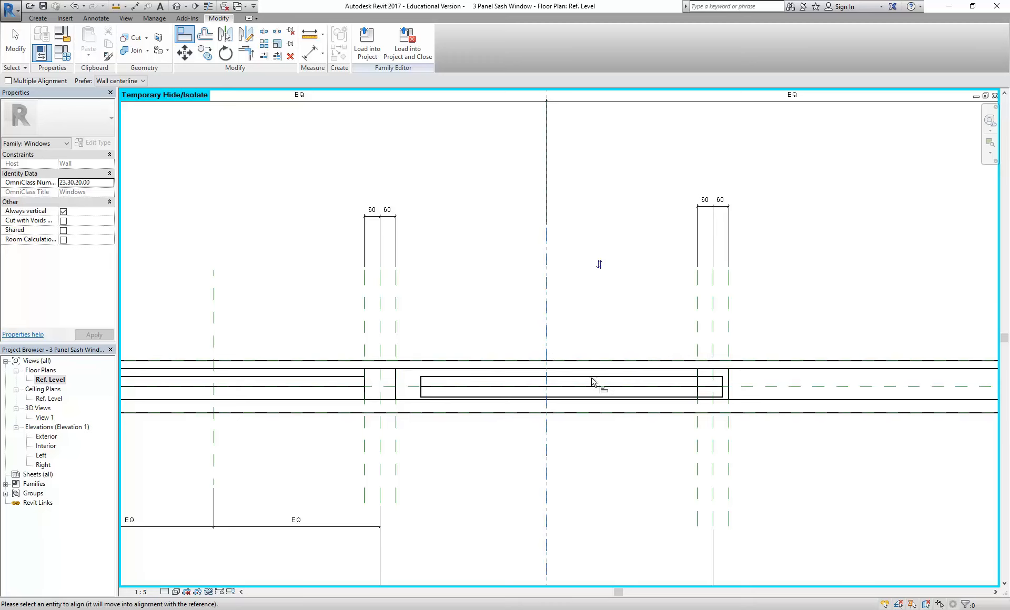
scroll(592, 388, up, 2)
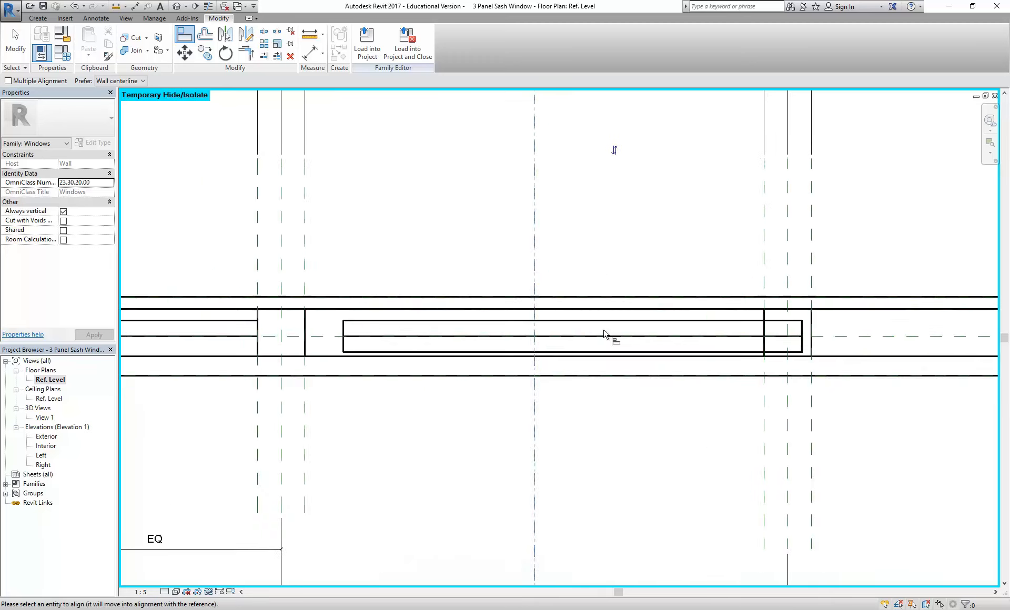
click(567, 329)
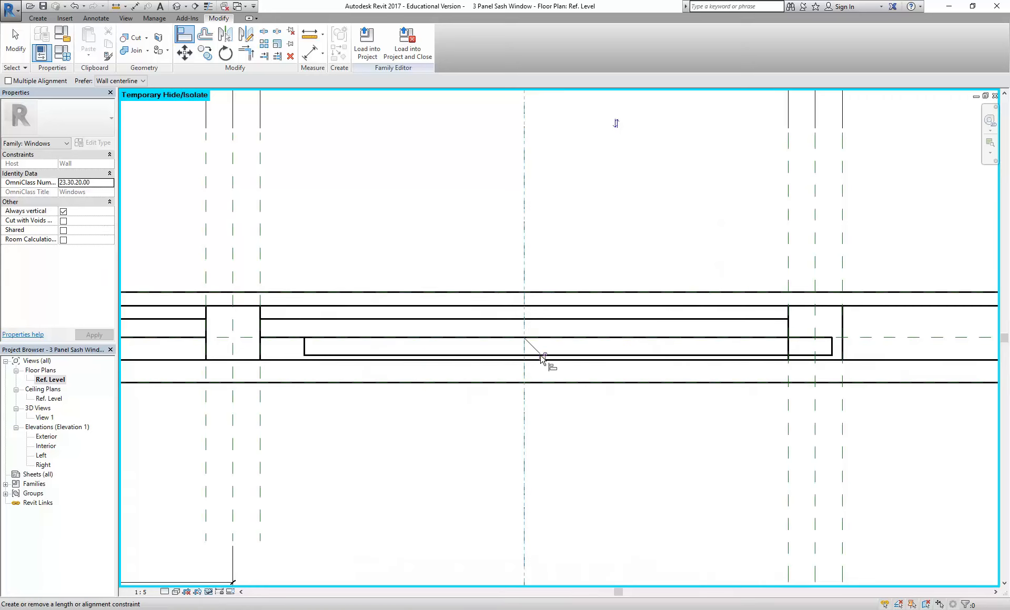
click(529, 280)
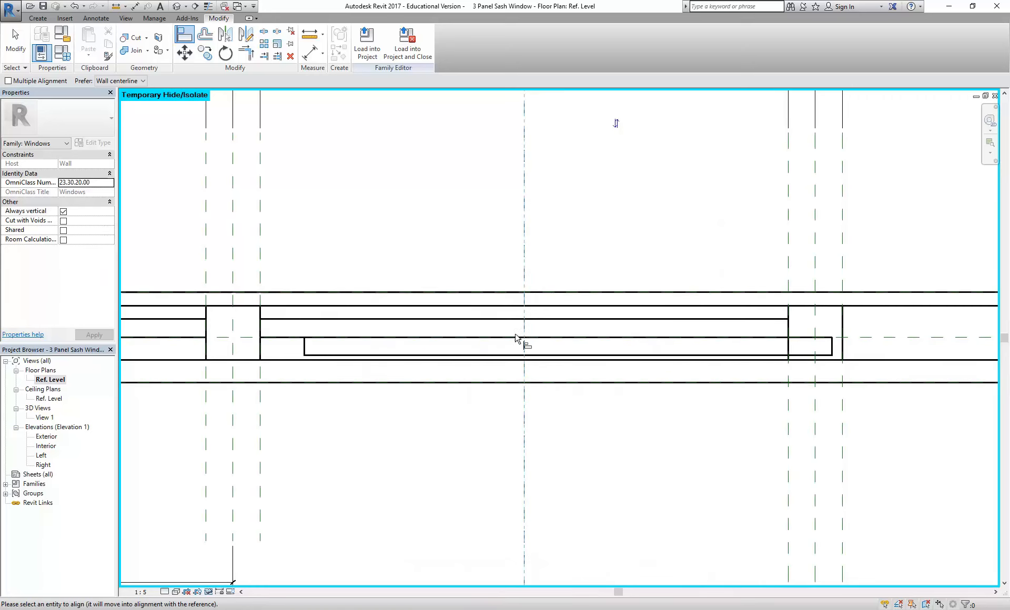
click(570, 355)
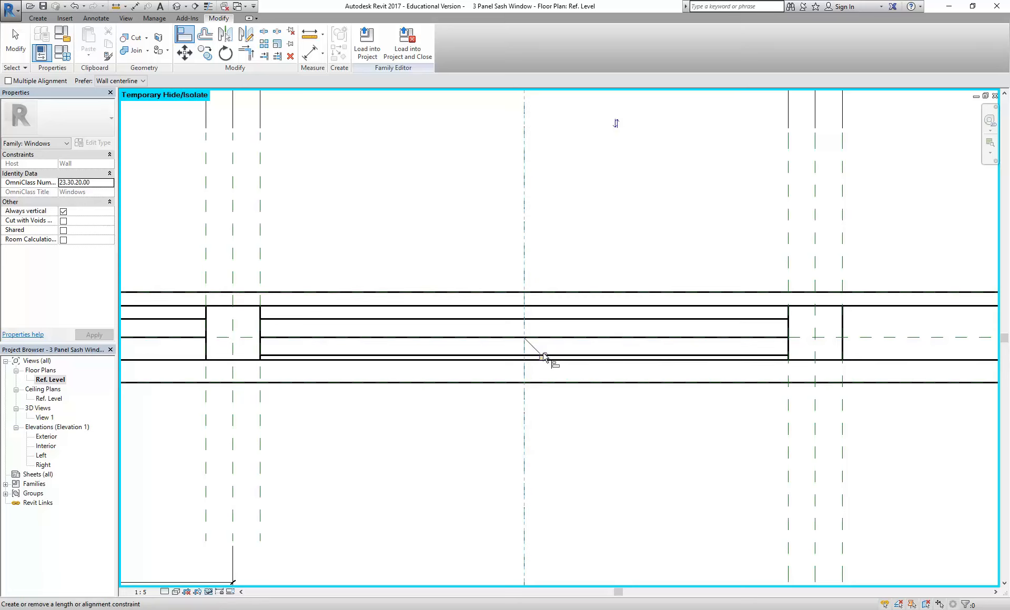
right_click(384, 203)
click(399, 216)
scroll(433, 221, down, 5)
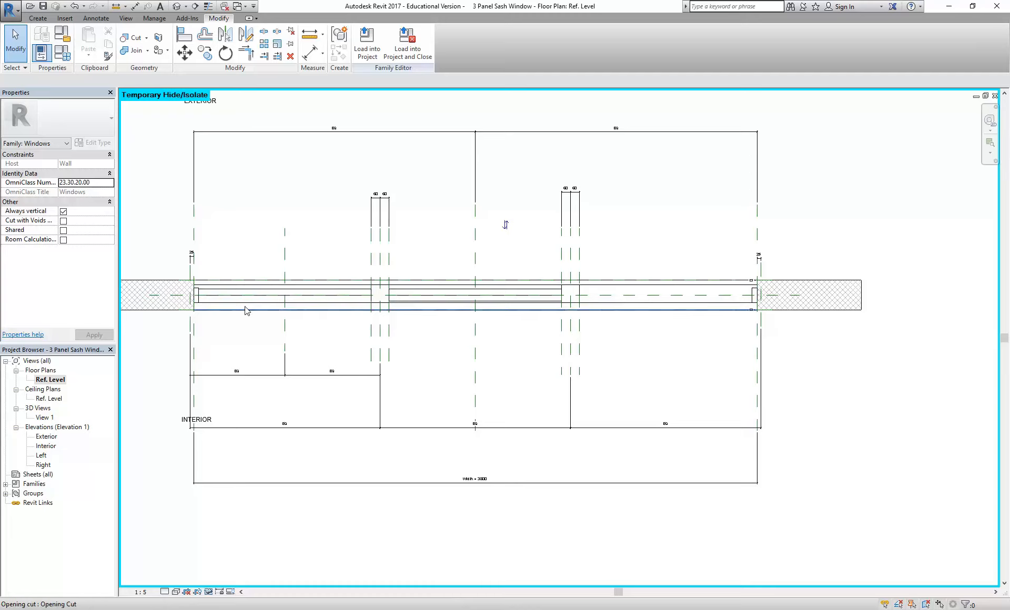
Copy an end bay's upper and lower sash panels with their central reference plane into the empty third bay of the Ref. Level floor plan
double_click(45, 419)
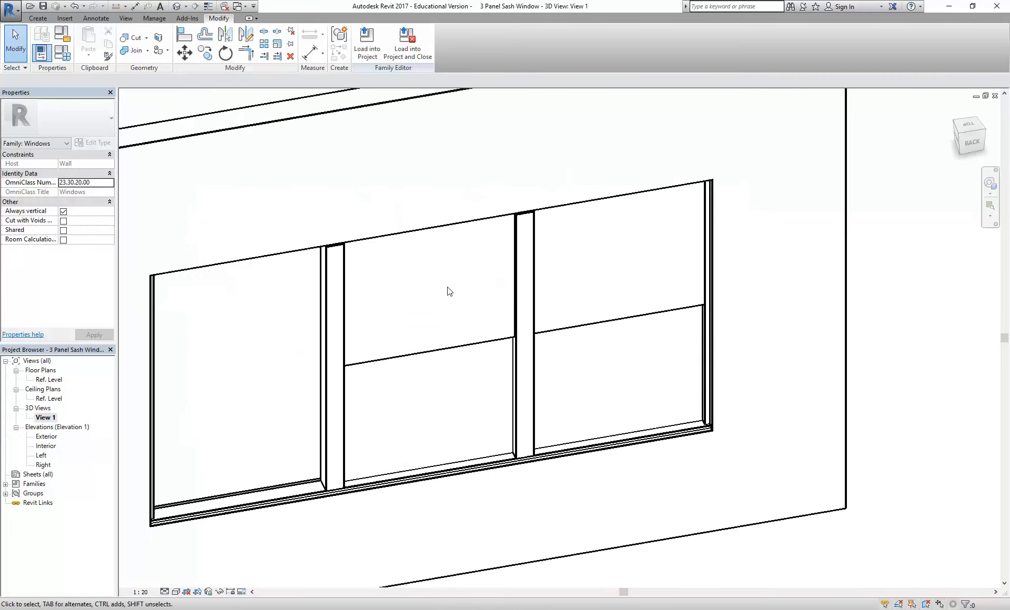
scroll(446, 289, down, 3)
click(555, 315)
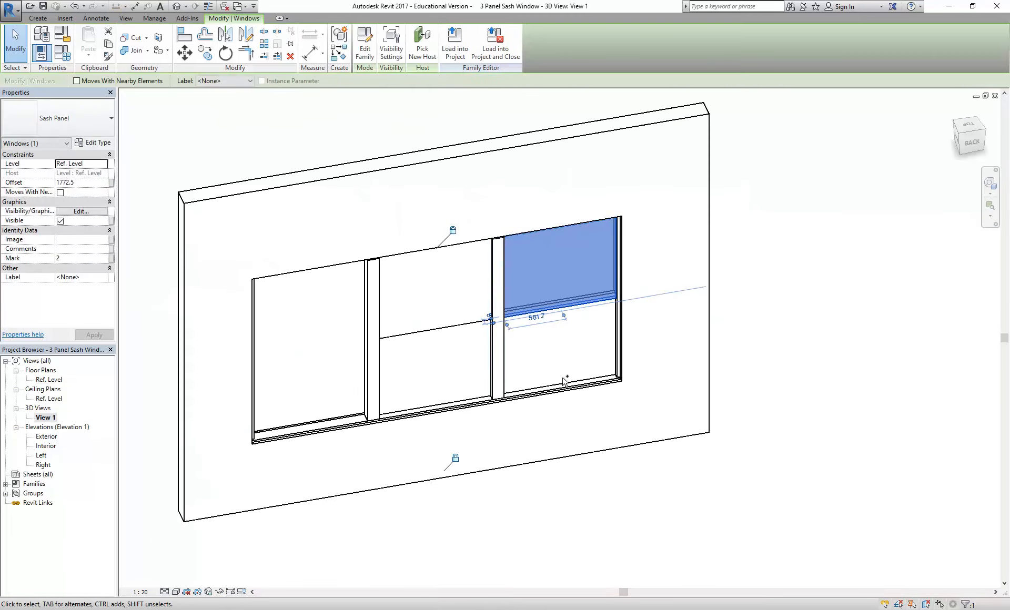
ctrl+click(555, 322)
double_click(49, 379)
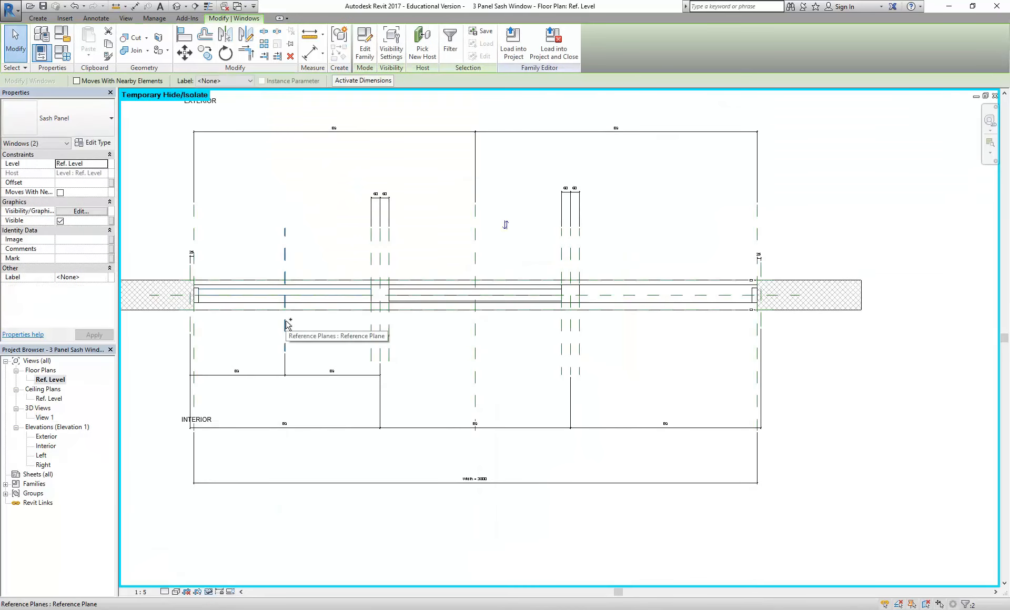
ctrl+click(305, 375)
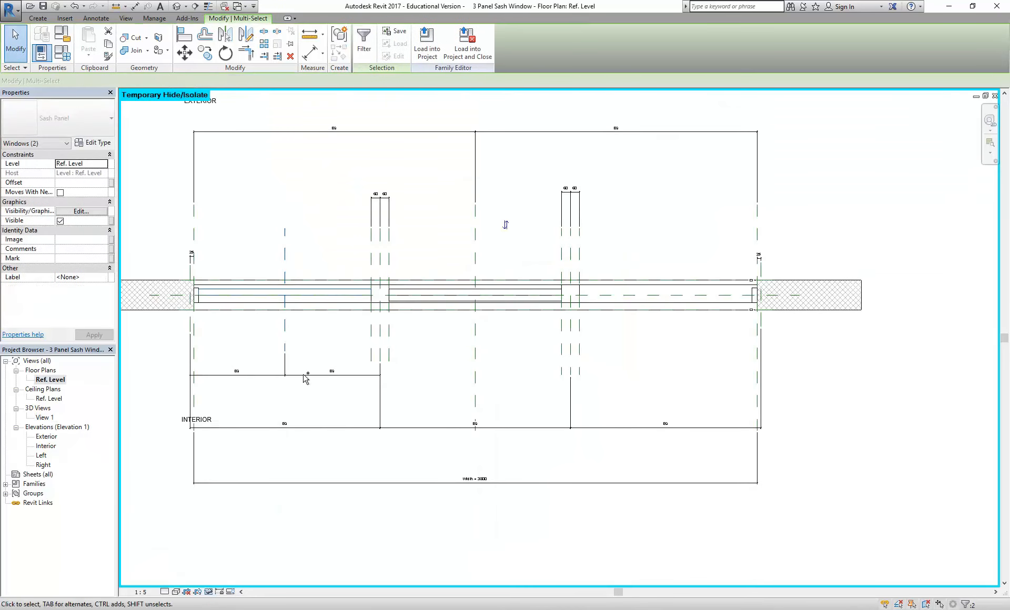
click(205, 53)
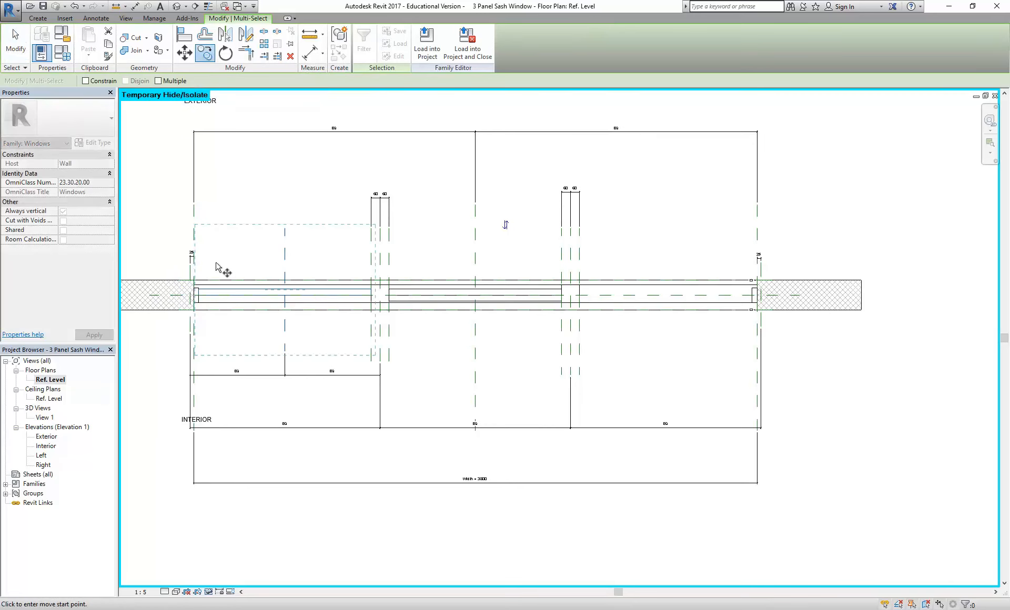
click(229, 254)
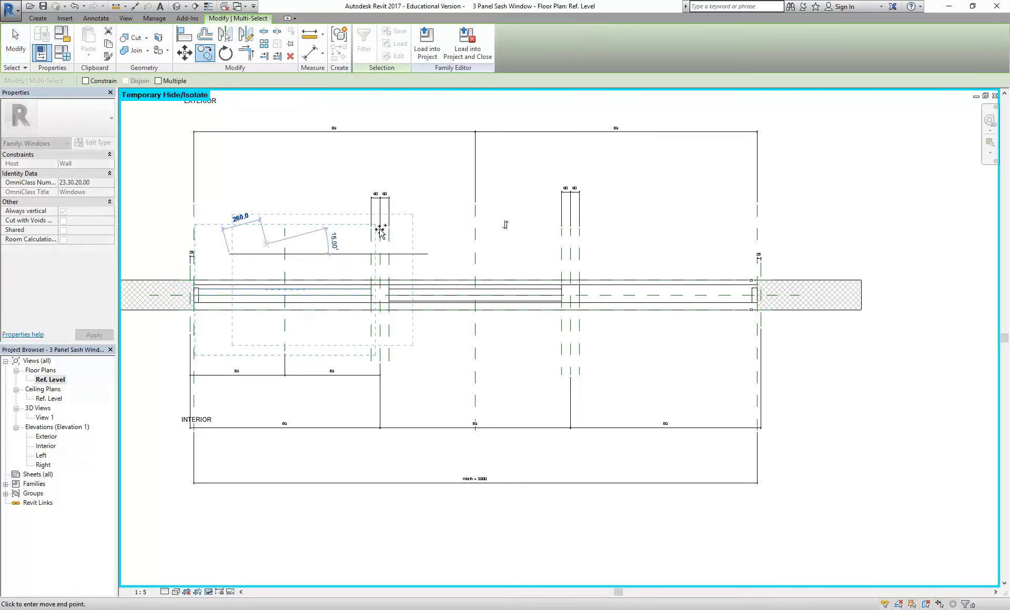
click(619, 254)
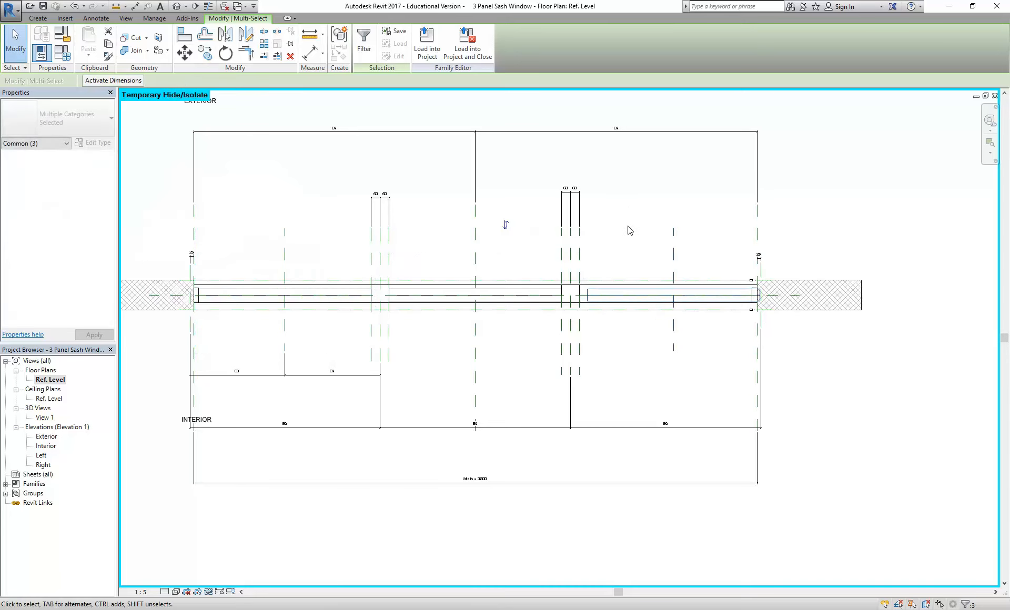
Dimension the copied reference plane between the adjacent mullion's centre plane and the outer end plane, and make both spacings equal
scroll(629, 227, up, 3)
click(548, 184)
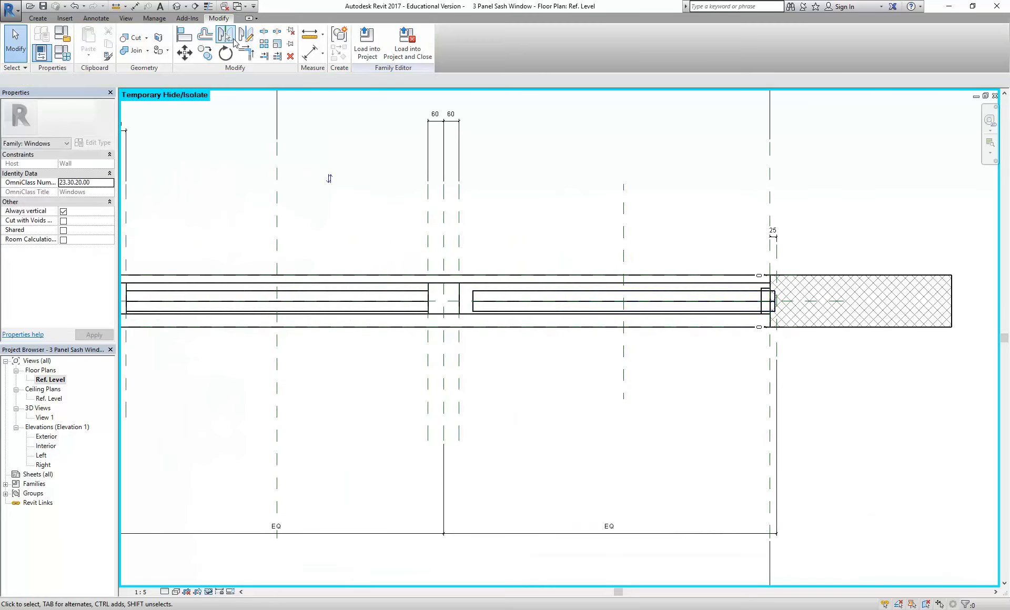
click(312, 53)
click(443, 381)
click(624, 380)
click(773, 384)
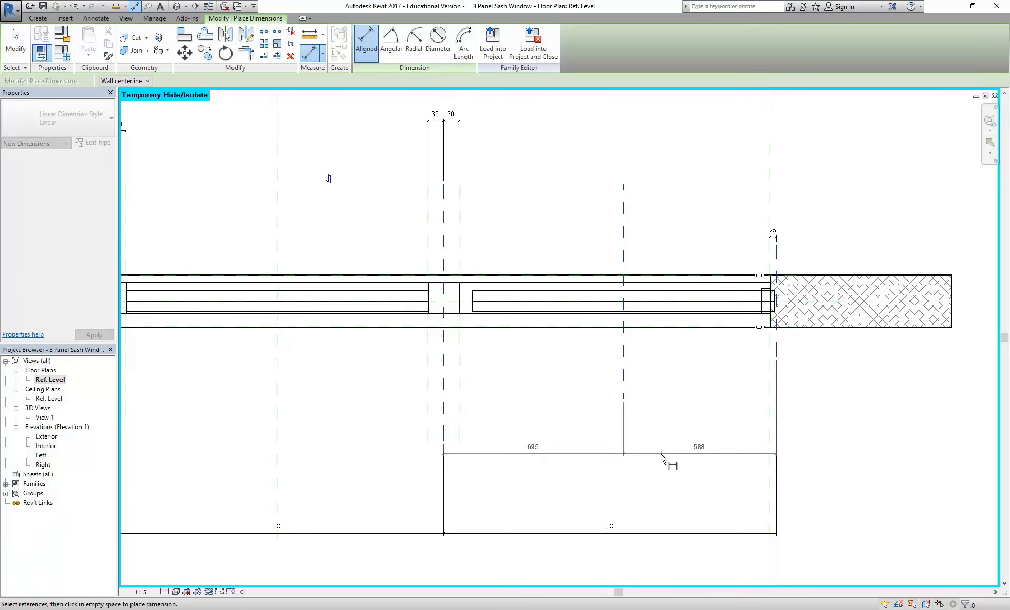
click(637, 424)
click(610, 437)
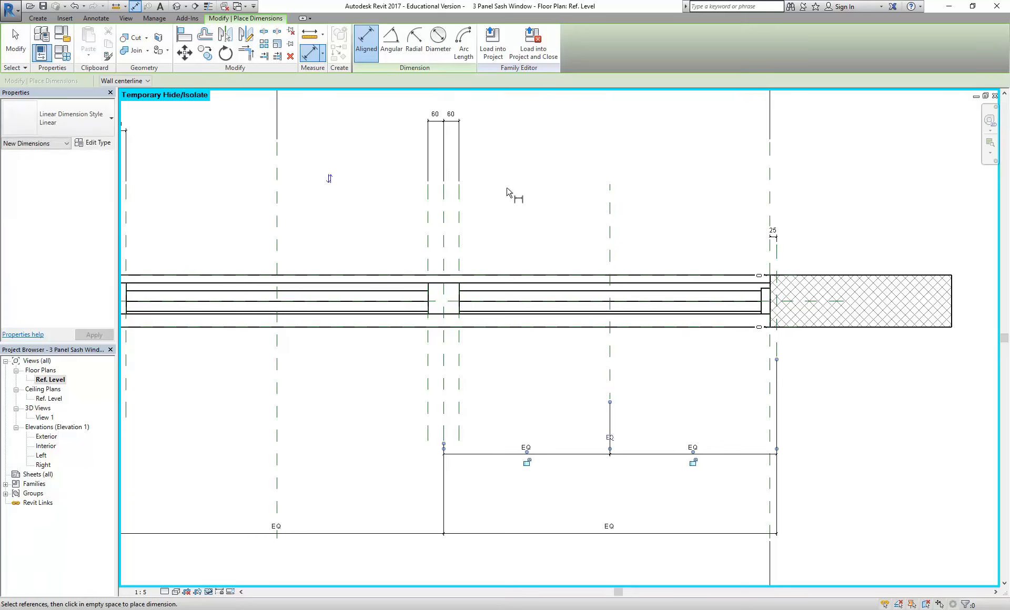
key(Escape)
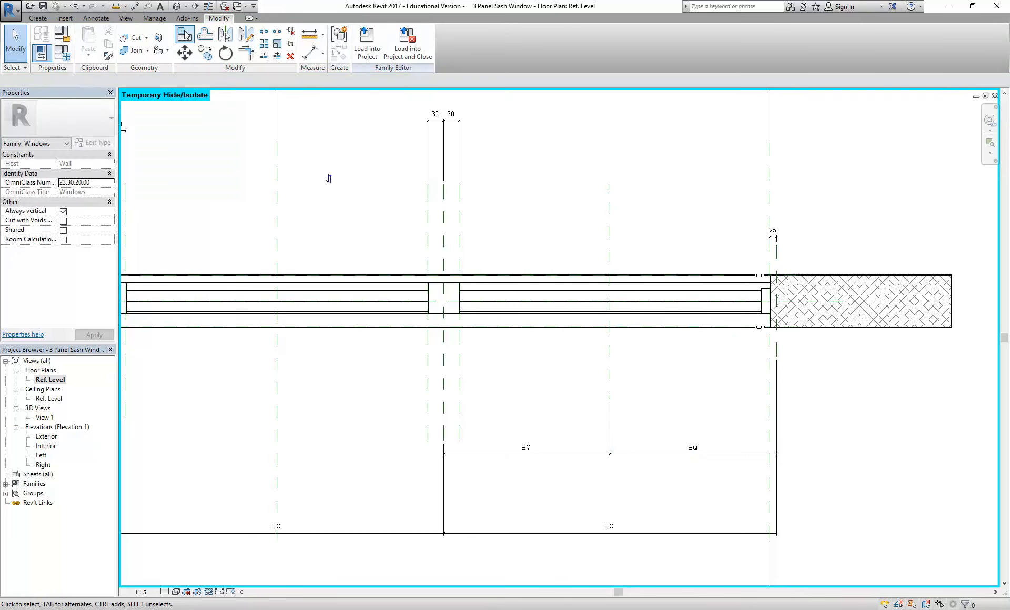
Align the centres of the copied sash panels with the central reference plane of the third bay
click(184, 35)
click(610, 248)
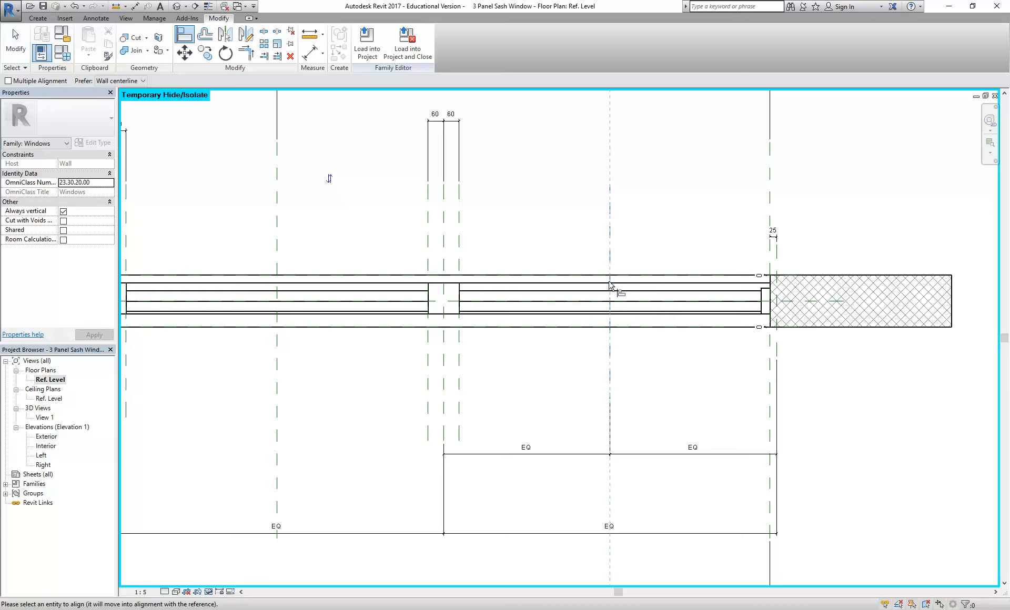
right_click(542, 221)
click(581, 234)
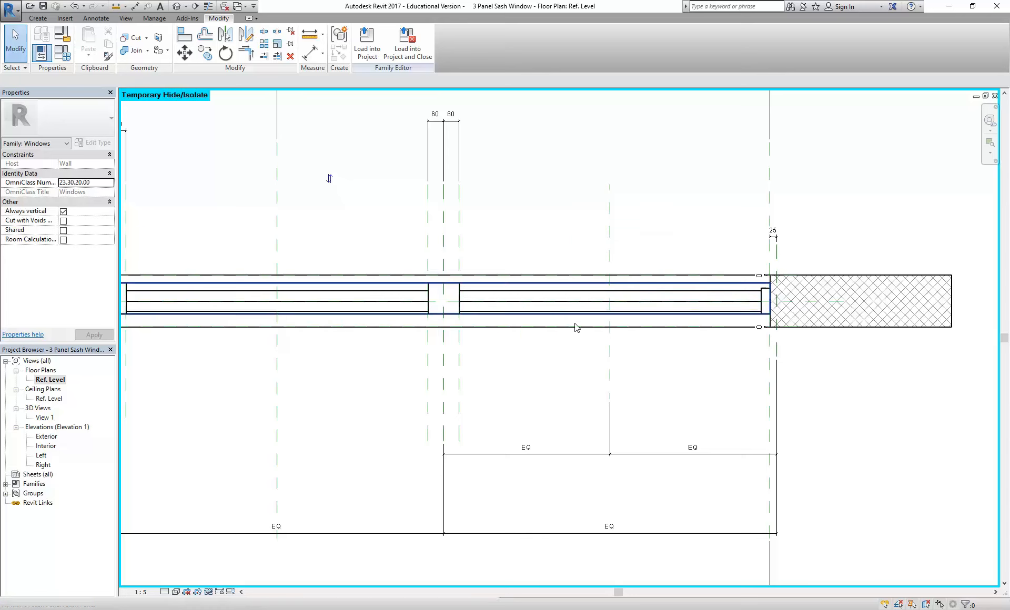
scroll(571, 303, up, 3)
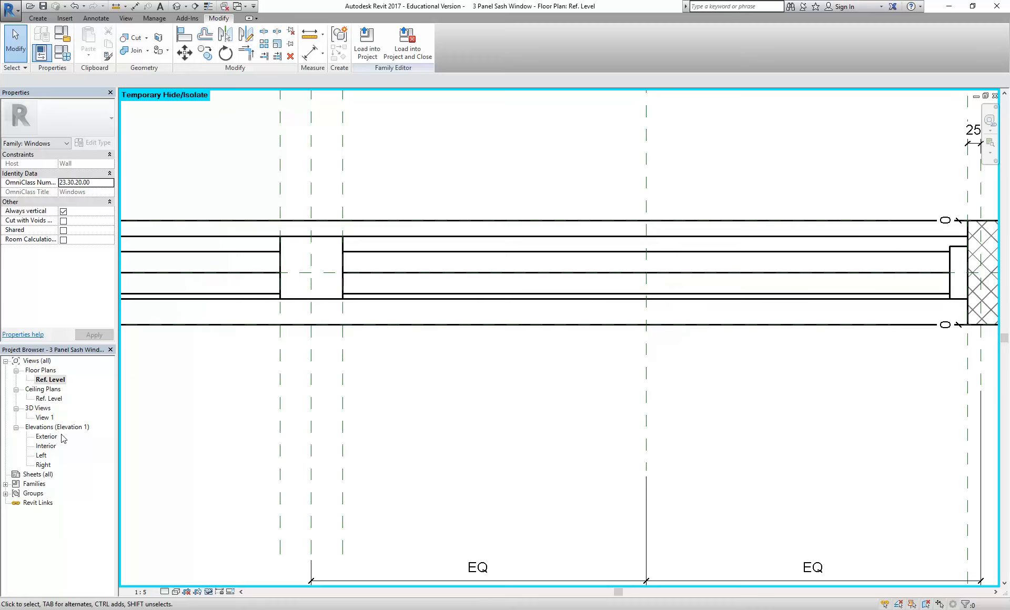
Test the family in 3D View 1 with a Width of 2000 and a Height of 2500
double_click(37, 416)
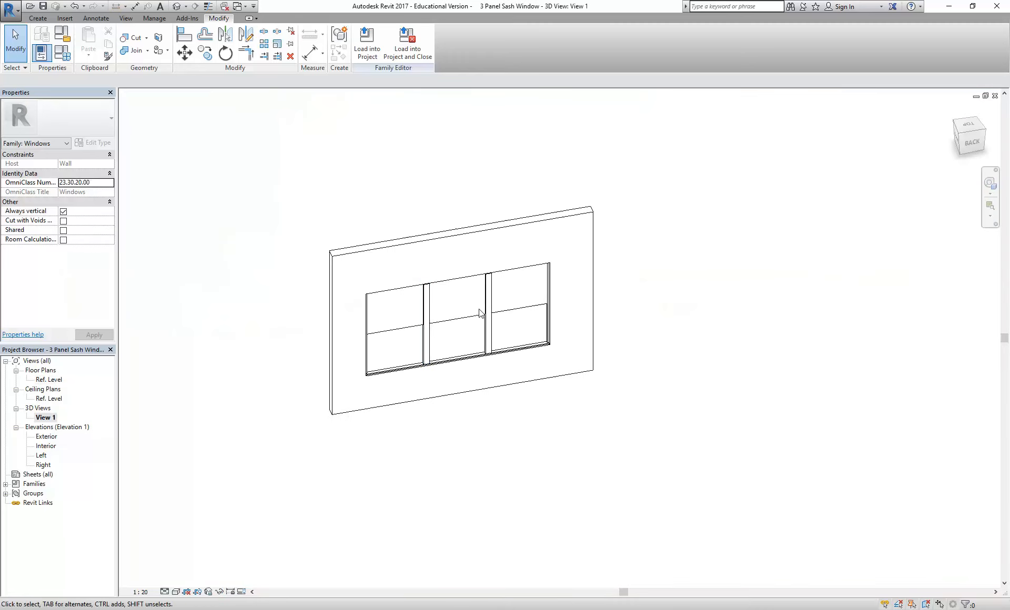
scroll(426, 298, up, 2)
click(63, 52)
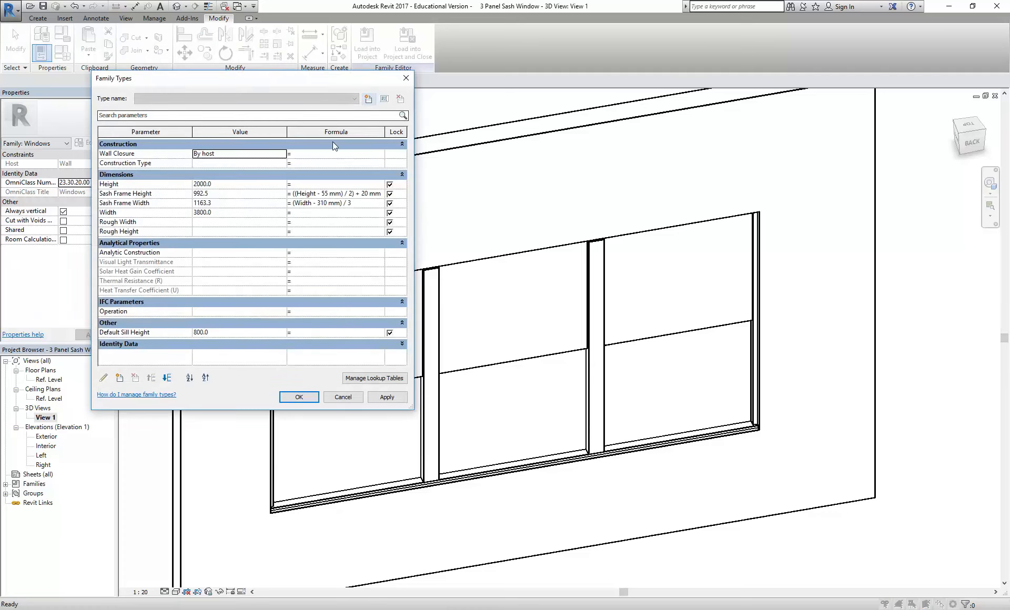
drag(310, 81, 260, 55)
click(193, 186)
double_click(192, 186)
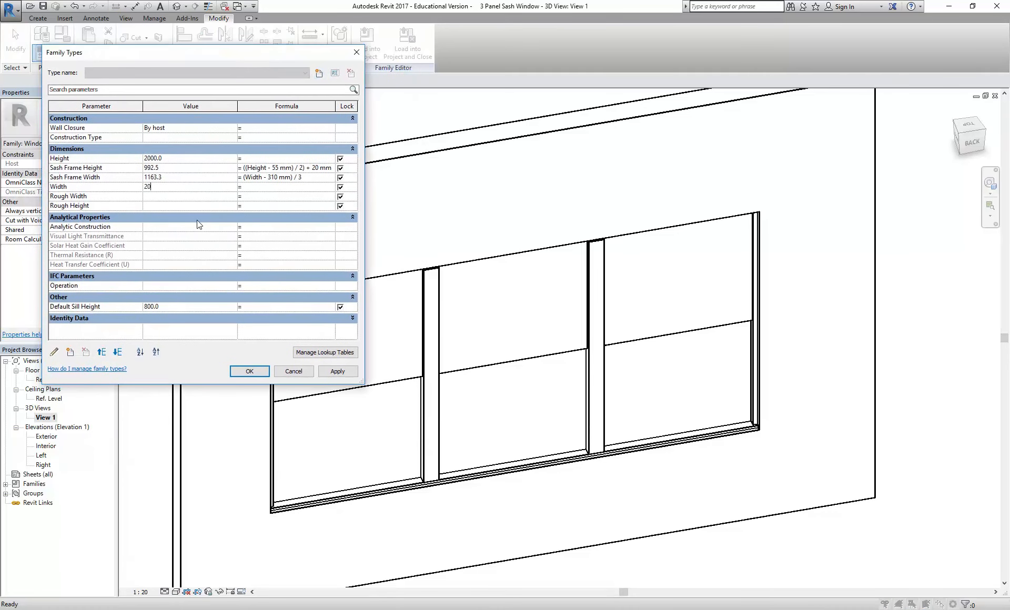
text(2000)
click(337, 372)
click(188, 158)
double_click(188, 159)
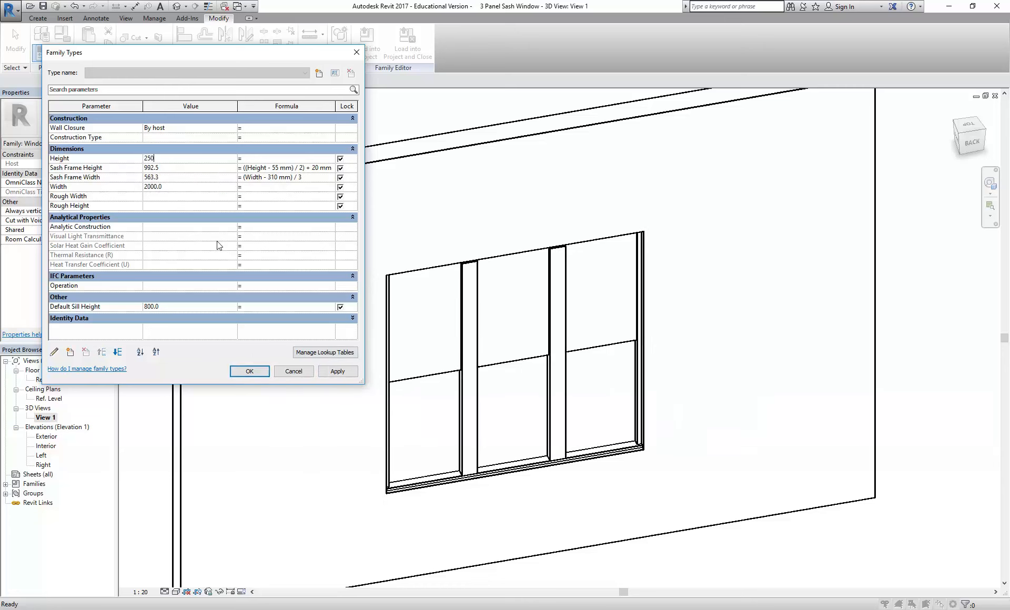
click(340, 372)
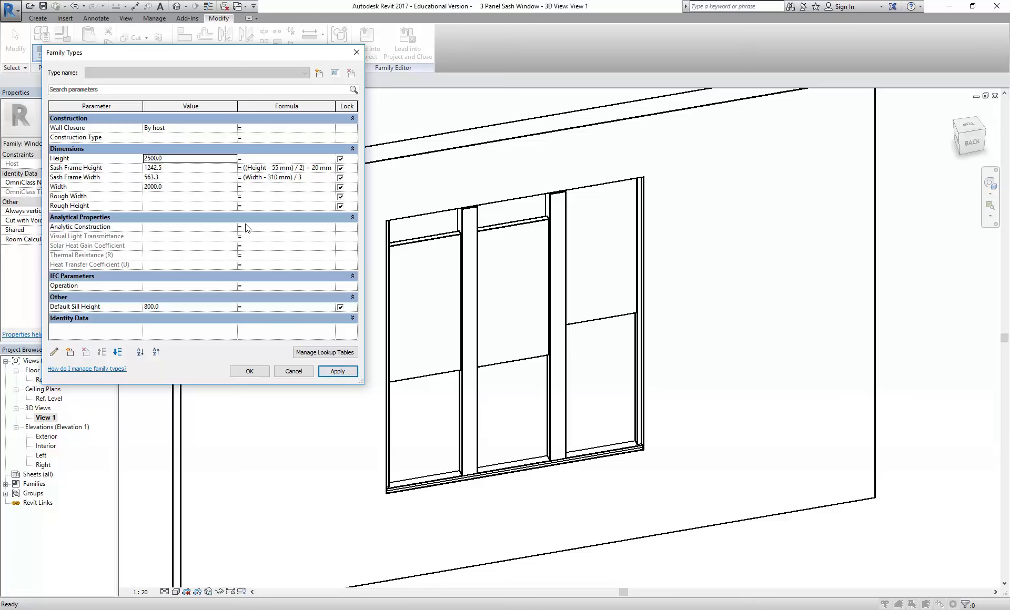
click(245, 371)
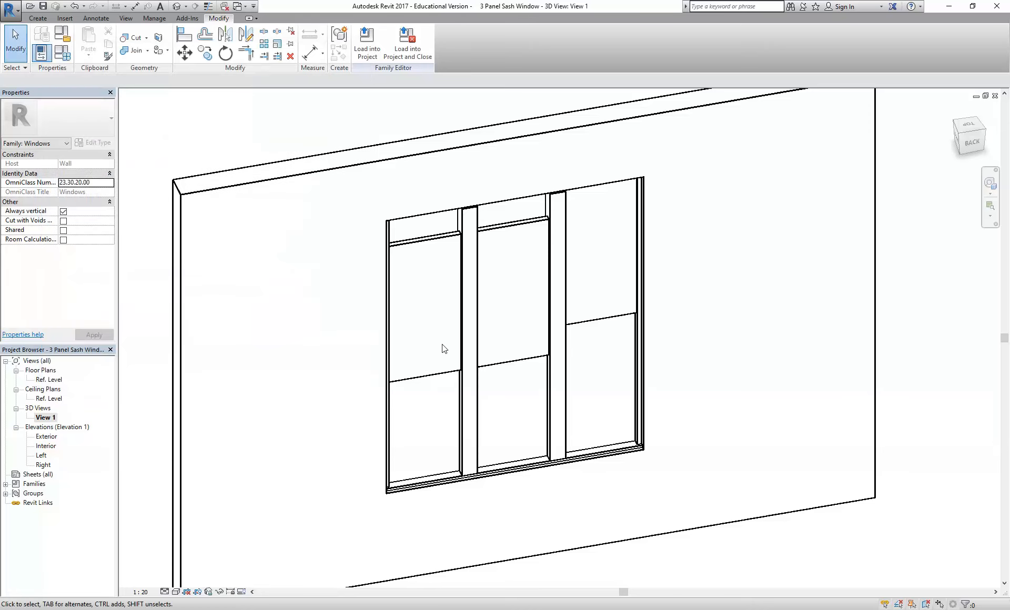
Align and lock the tops of the copied upper sashes in two bays to the head's inner reference plane in the Exterior elevation
double_click(46, 436)
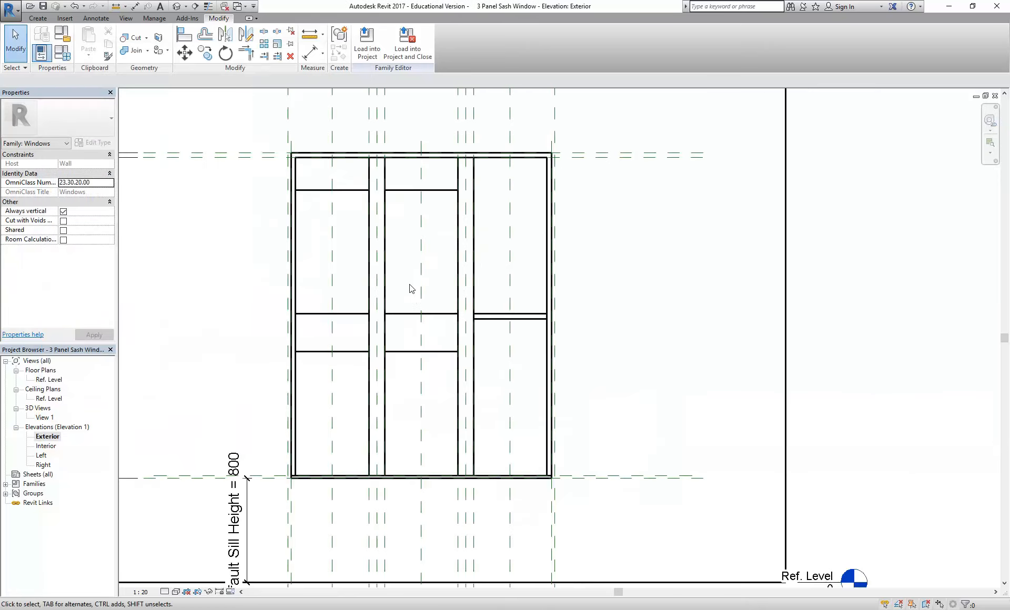
scroll(421, 235, up, 3)
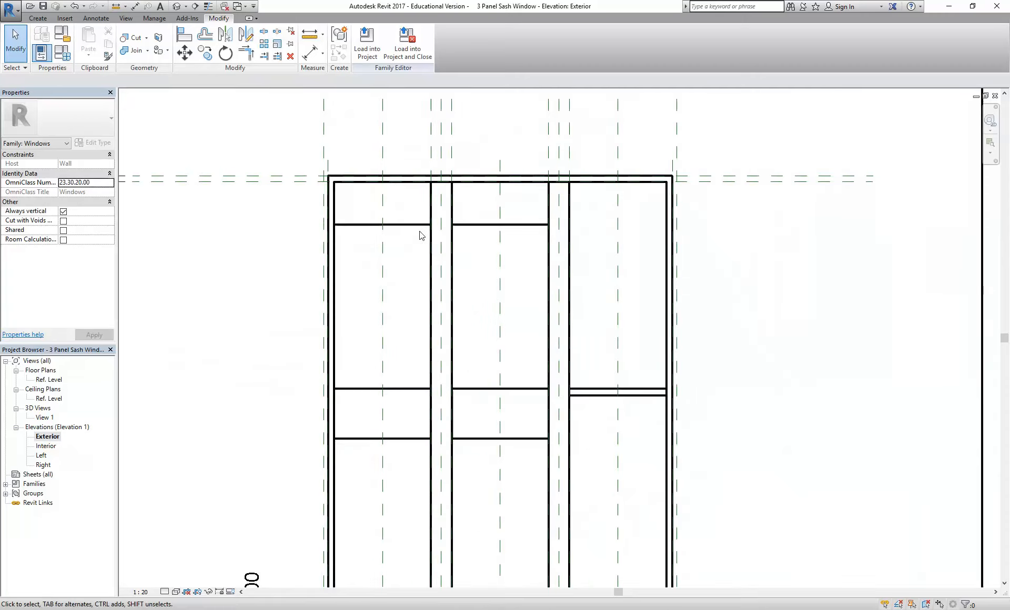
click(184, 35)
click(233, 188)
click(362, 226)
click(715, 184)
click(478, 225)
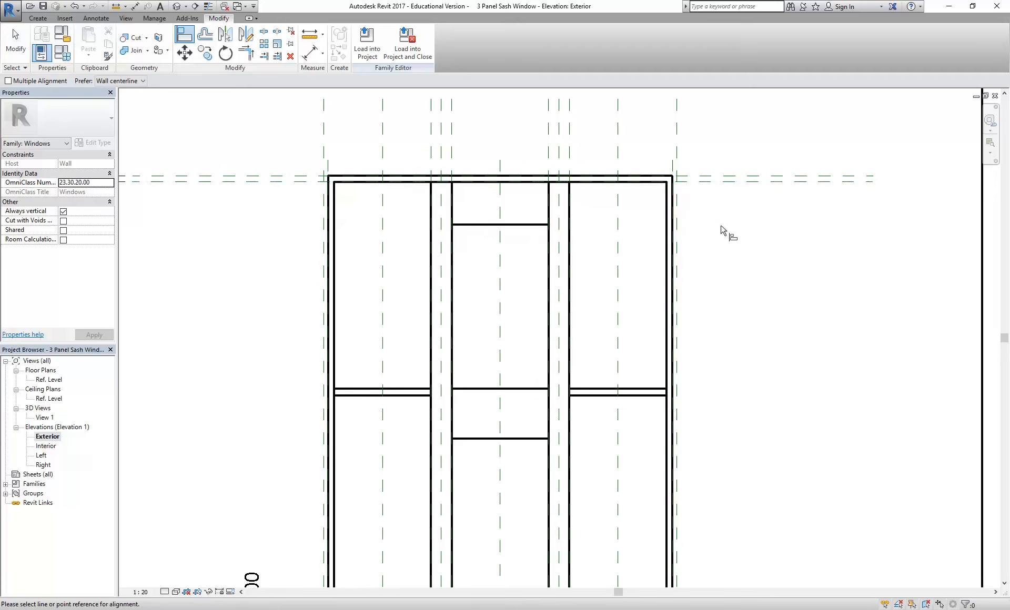
click(706, 186)
click(498, 226)
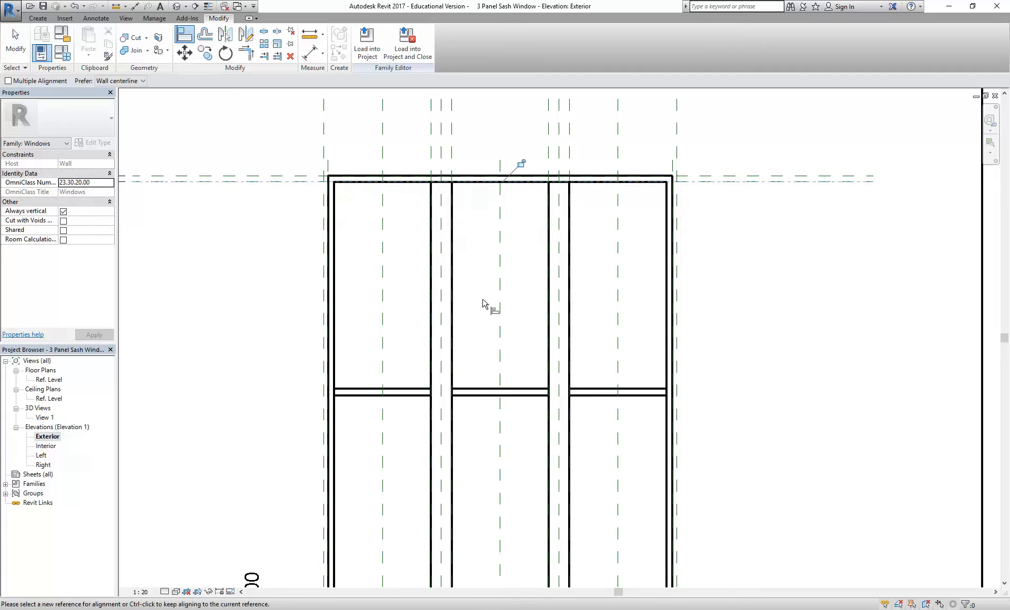
scroll(462, 225, down, 2)
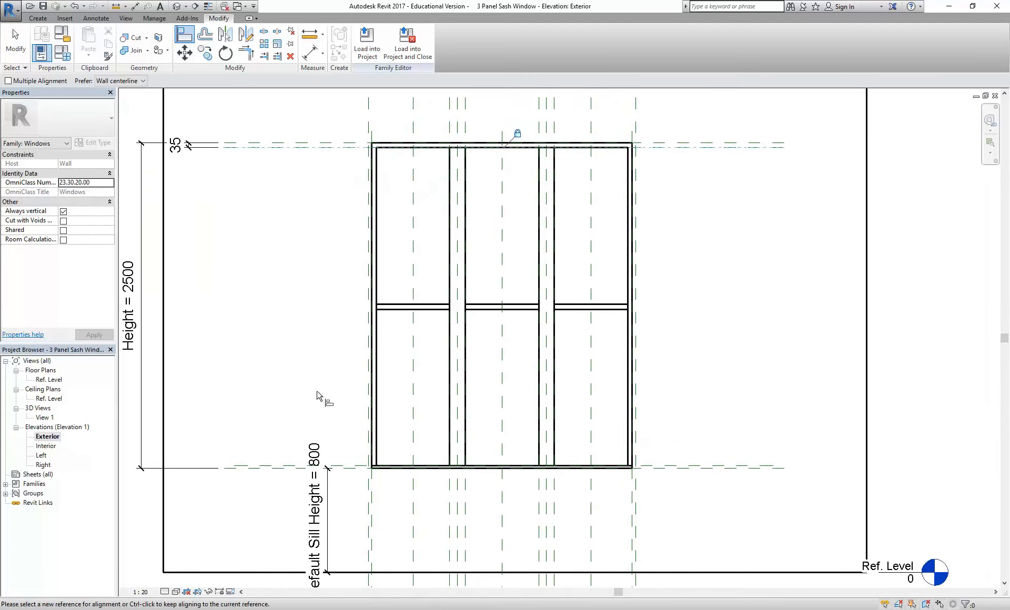
Align and lock the bottom edges of the copied lower sashes in the same two bays to the sill's upper reference plane
scroll(322, 400, up, 1)
scroll(316, 368, up, 2)
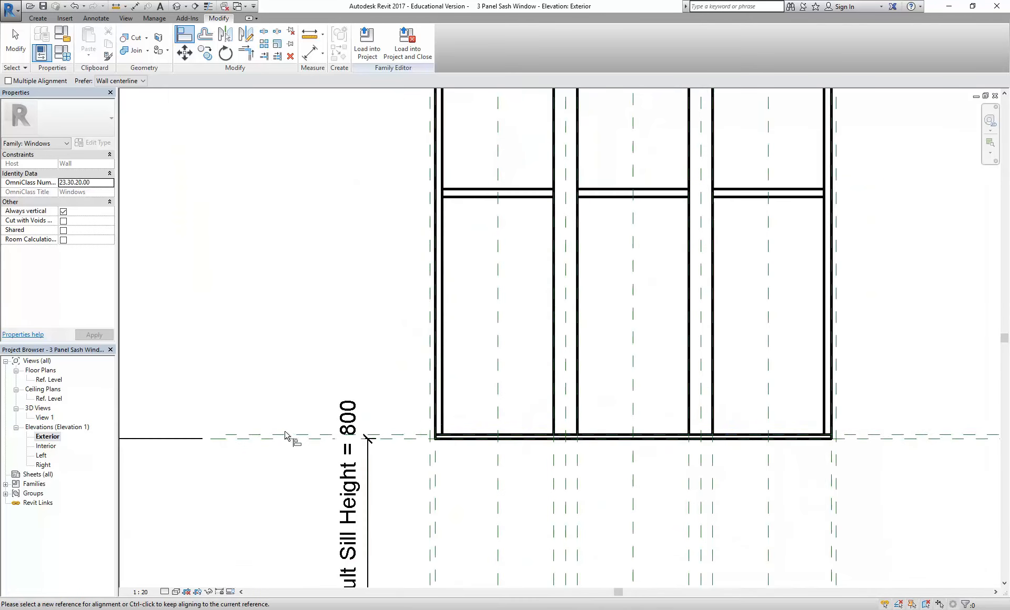
key(Tab)
click(475, 436)
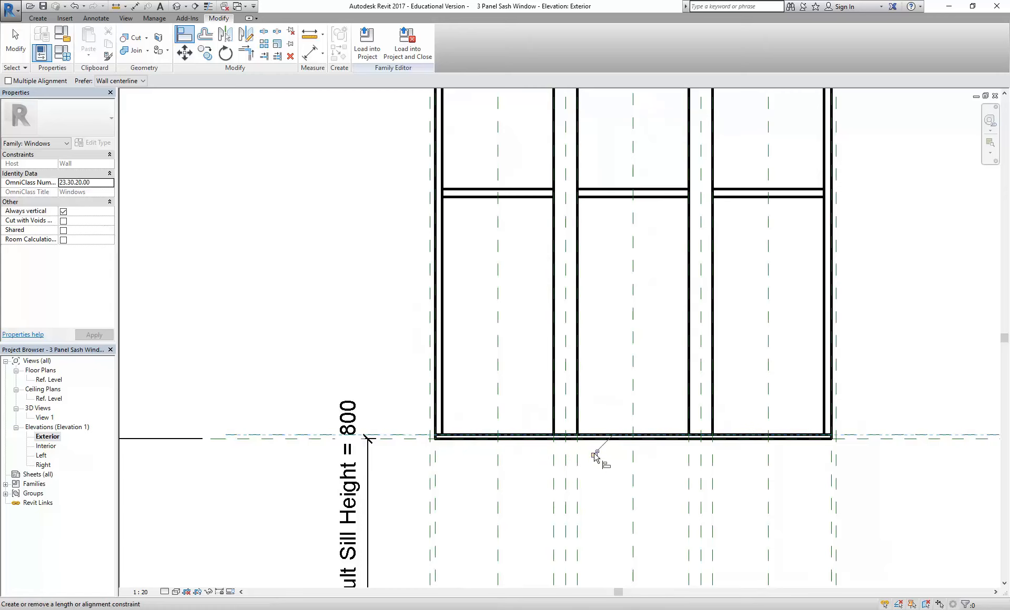
click(309, 435)
key(Tab)
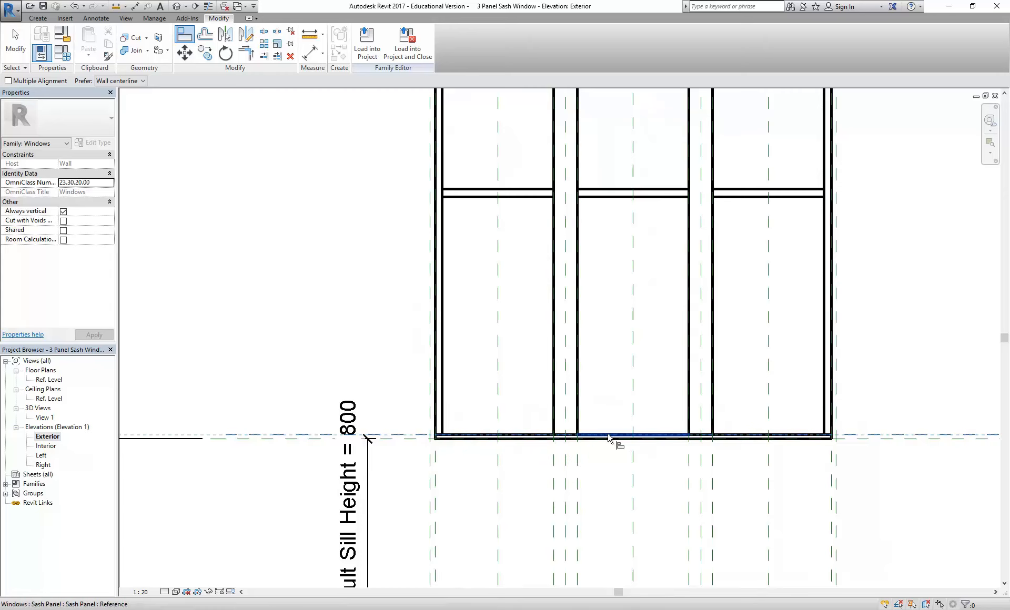
click(609, 436)
right_click(477, 329)
click(486, 337)
Set the family's Width and Height to 1500, accept the changes, and inspect all three bays in 3D View 1
double_click(50, 417)
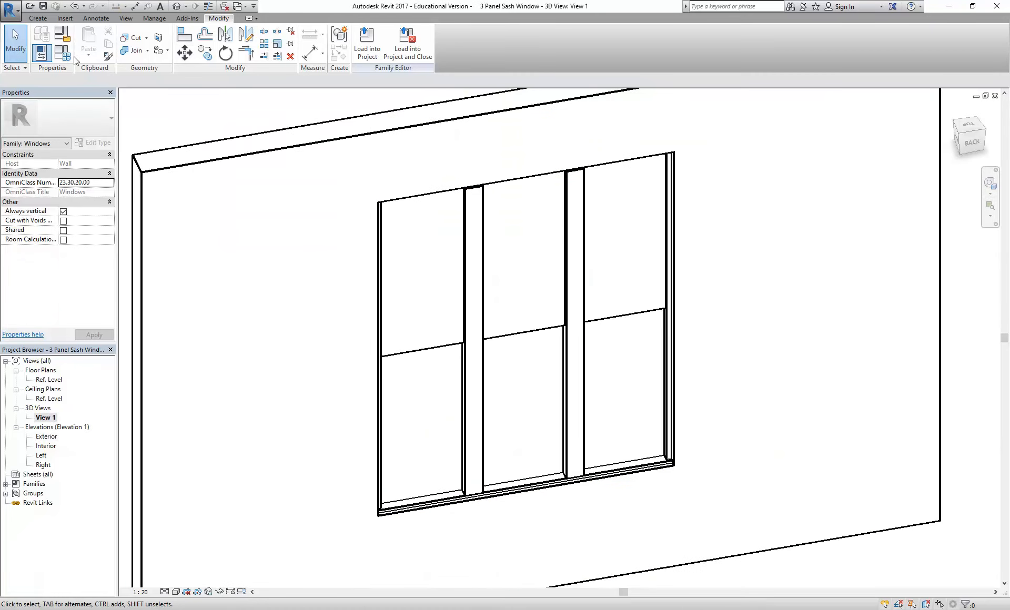
click(63, 53)
click(187, 187)
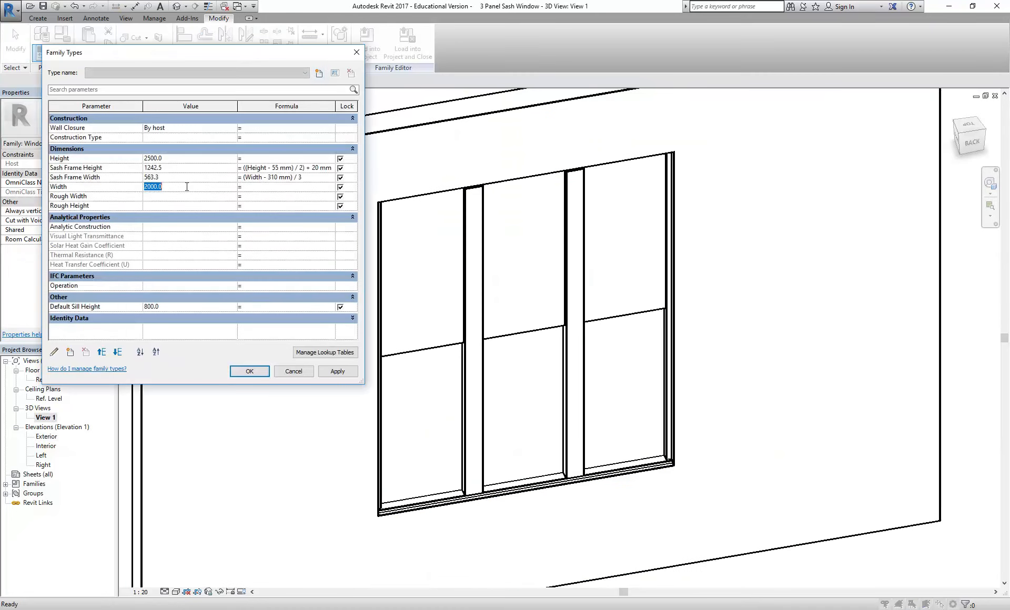
text(15)
click(330, 371)
click(192, 159)
text(1500)
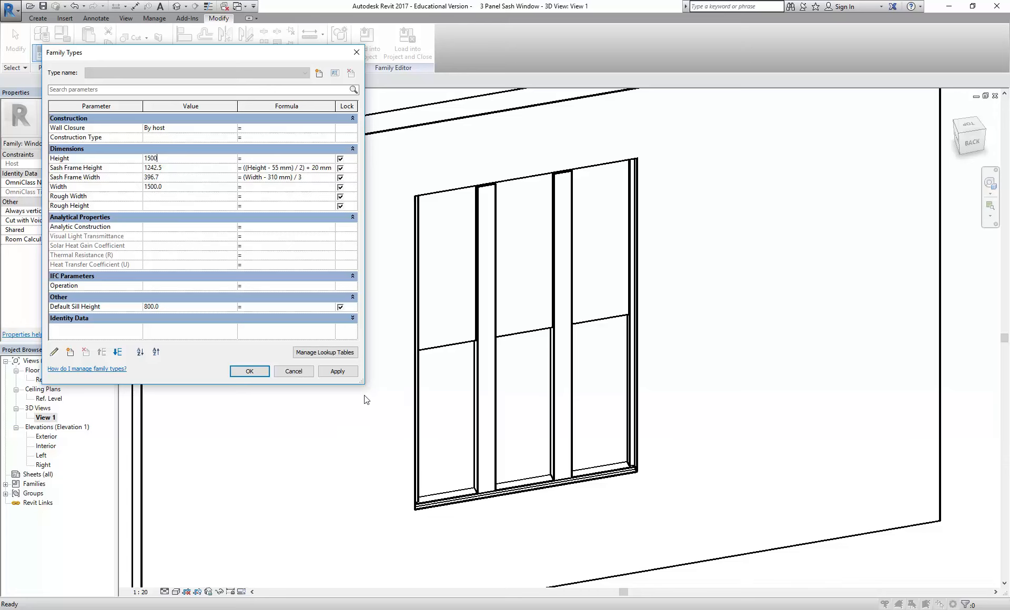
click(350, 372)
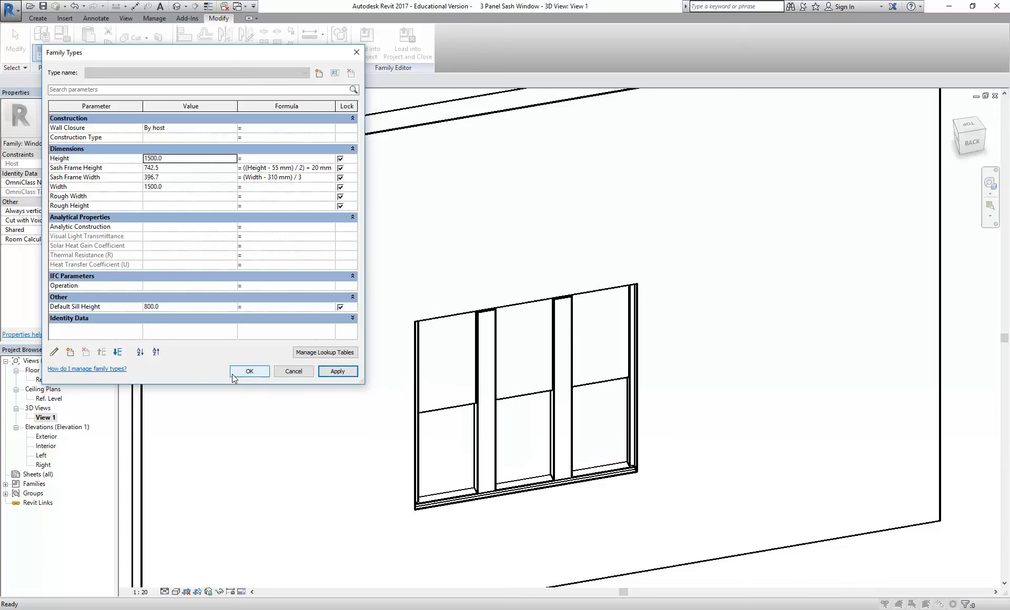
click(249, 372)
mouse_move(435, 367)
shift+middle_down()
mouse_move(392, 340)
mouse_move(345, 255)
mouse_move(503, 368)
mouse_move(450, 326)
mouse_move(435, 331)
mouse_move(430, 358)
shift+middle_up()
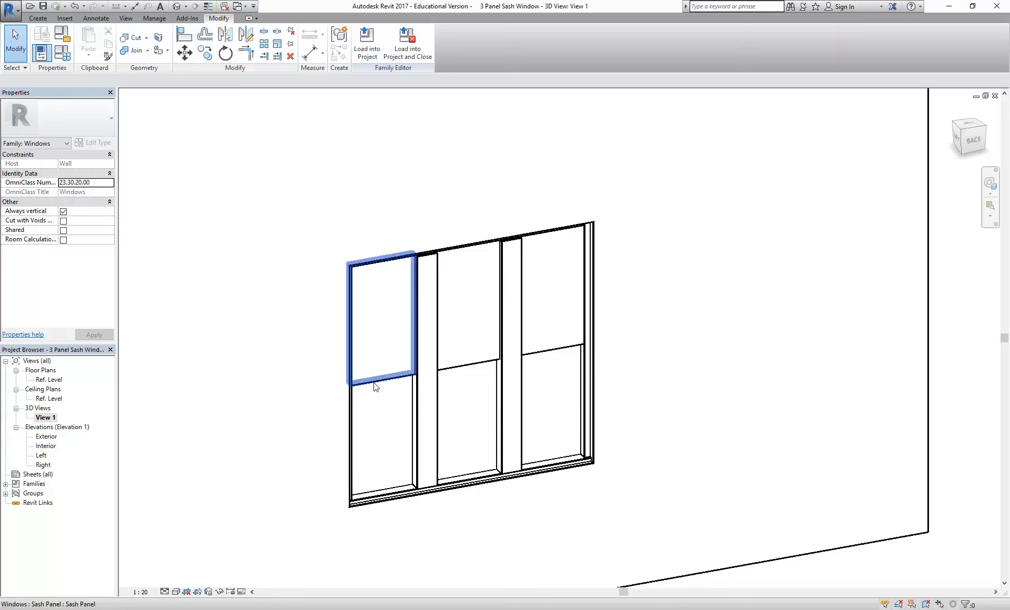
scroll(315, 394, up, 1)
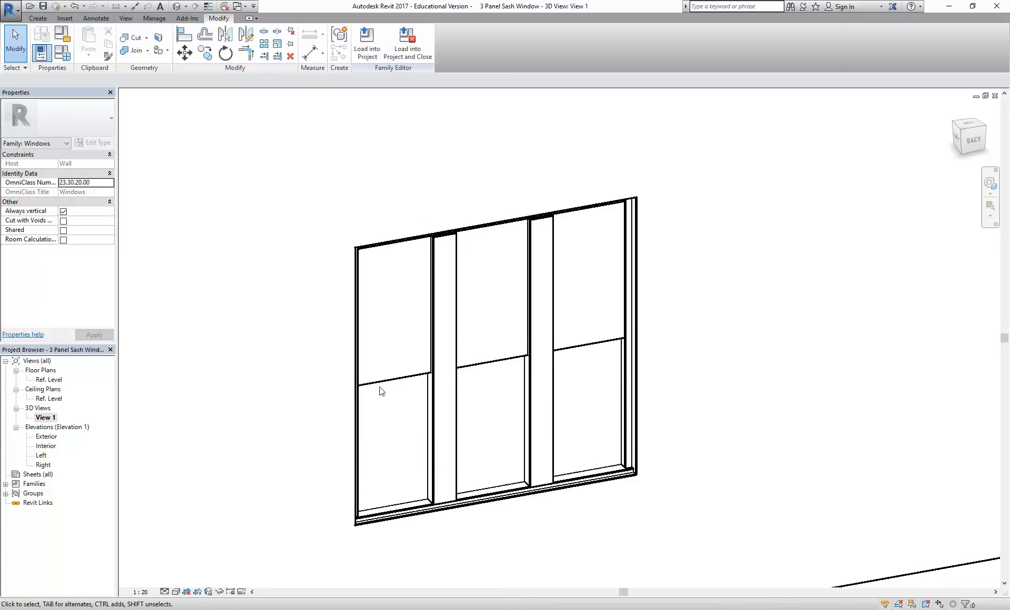